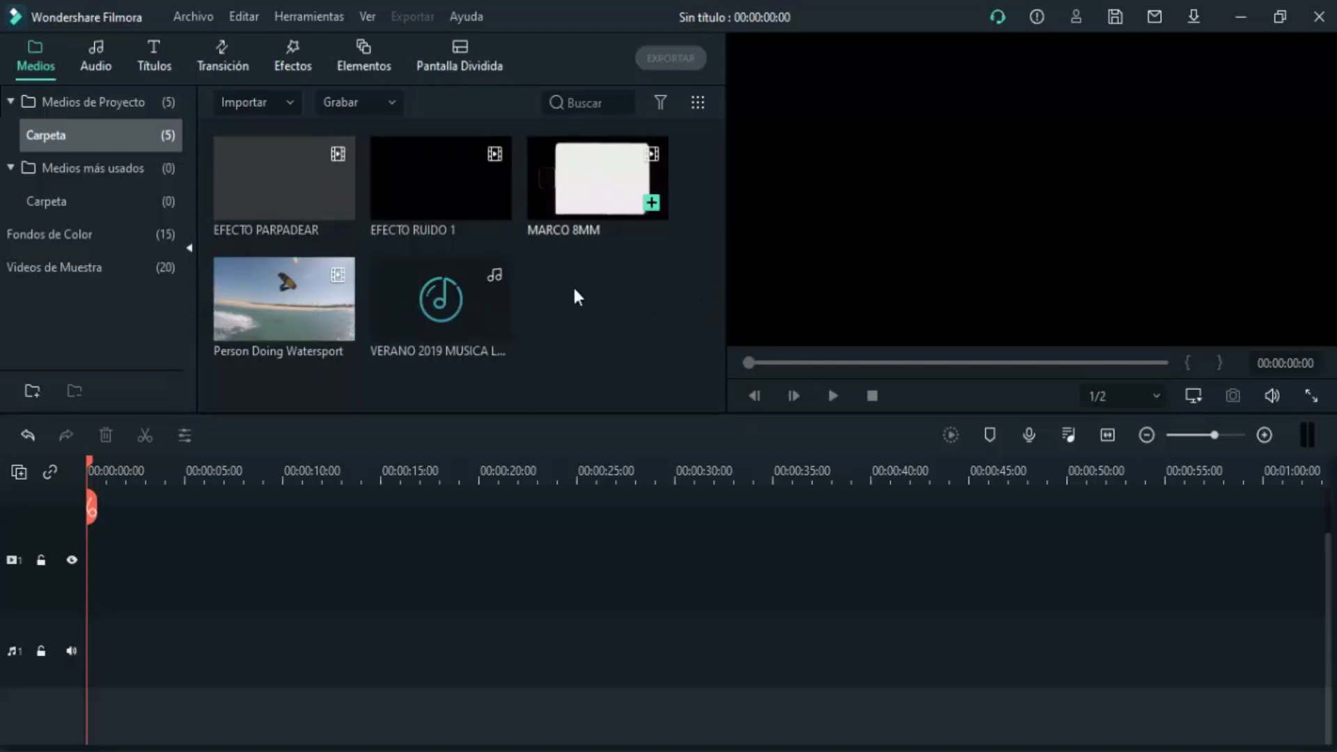
Place the Person Doing Watersport clip at the start of video track 1, keeping the project settings of 1920 x 1080 25fps
{"action": "left_click_drag", "start_coordinate": [280, 351], "coordinate": [88, 562]}
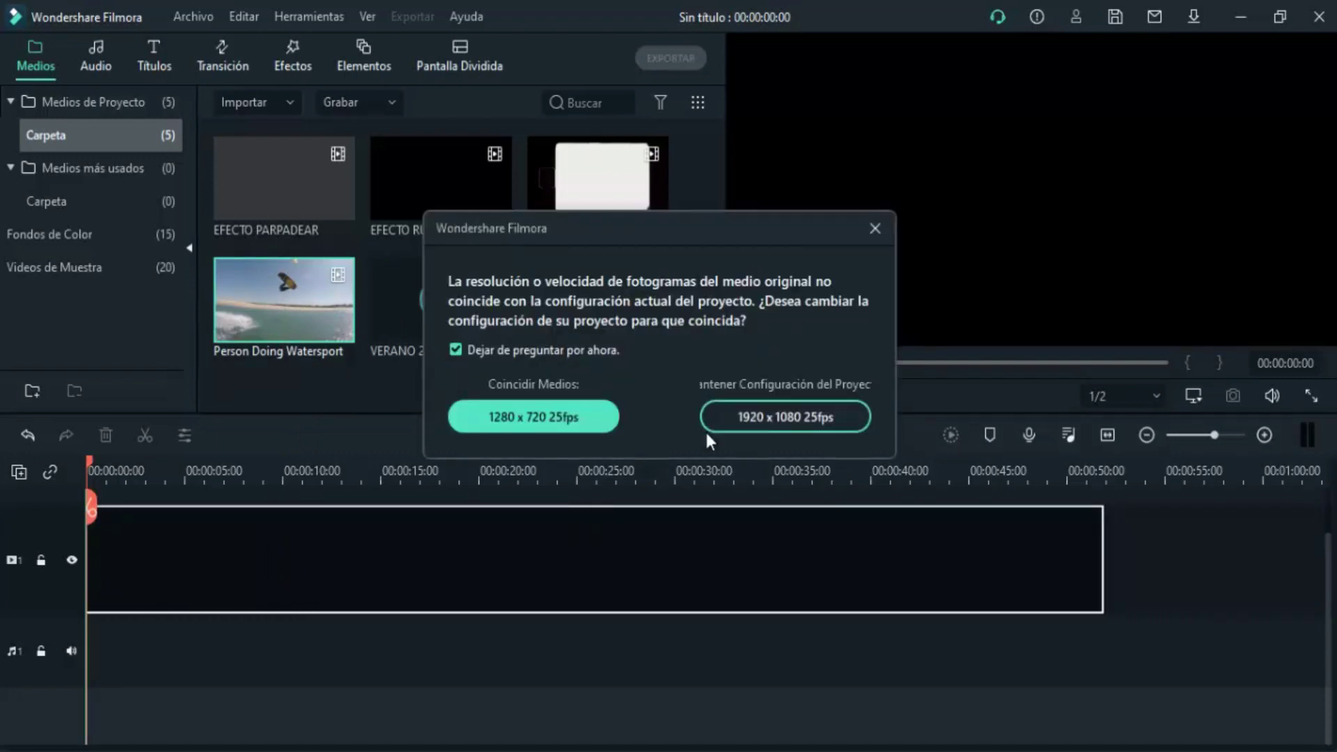
{"action": "left_click", "coordinate": [733, 415]}
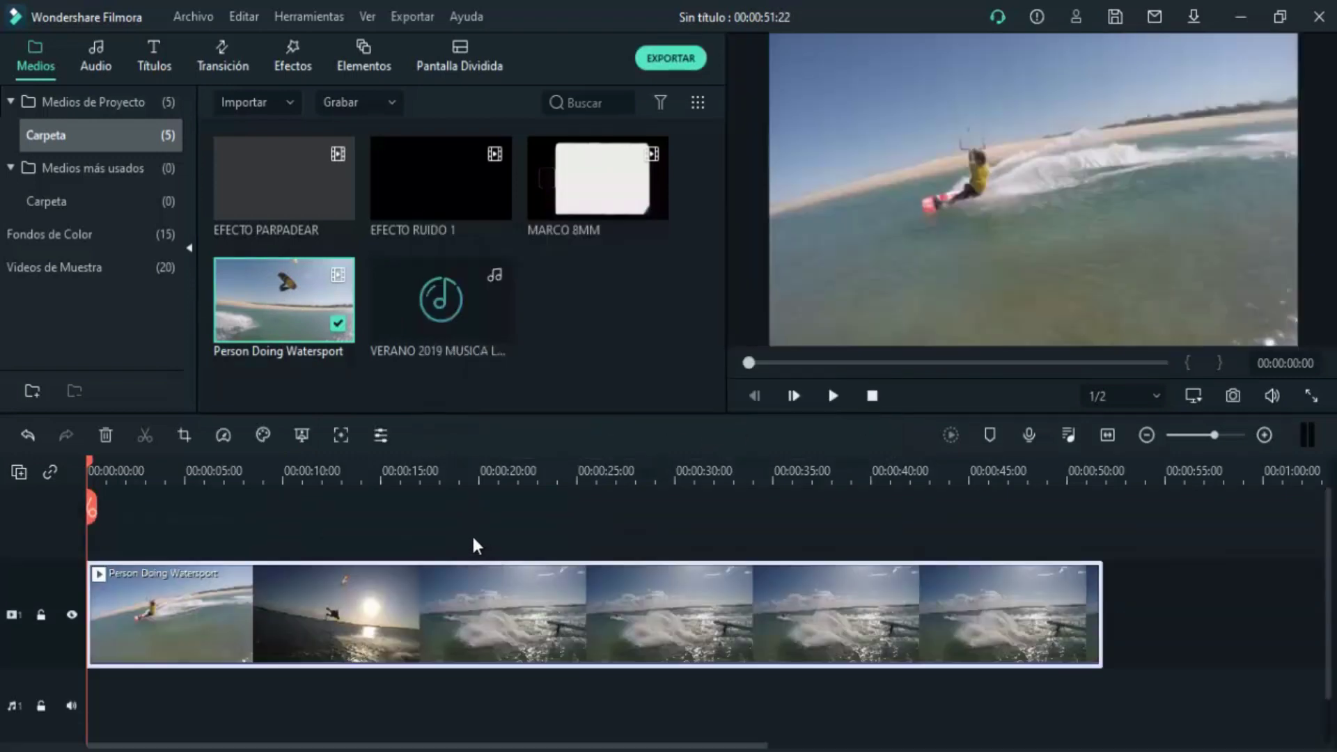
Reduce the height of the timeline tracks
{"action": "left_click", "coordinate": [64, 578]}
{"action": "right_click", "coordinate": [36, 578]}
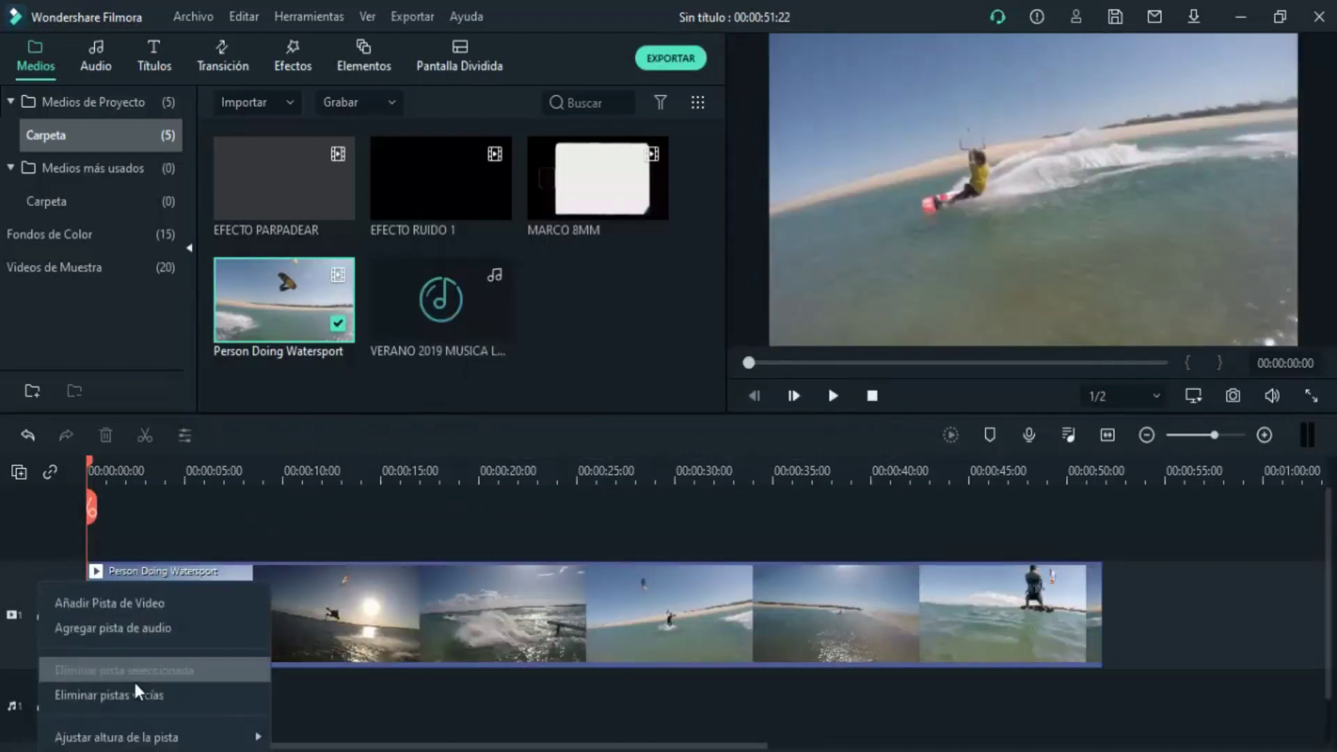
{"action": "mouse_move", "coordinate": [174, 736]}
{"action": "left_click", "coordinate": [306, 728]}
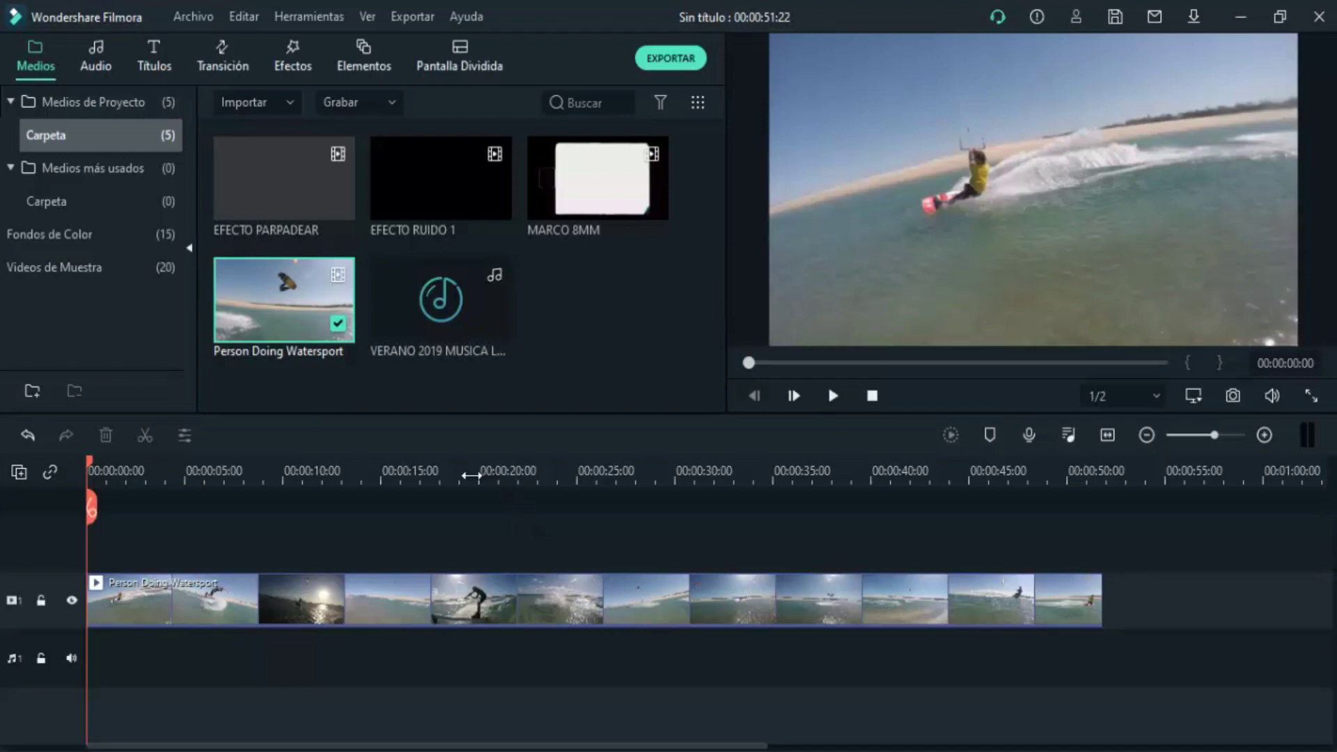
Split the Person Doing Watersport clip at 00:00:17:03, delete the part after the cut and fit the timeline to the remaining clip
{"action": "left_click", "coordinate": [422, 471]}
{"action": "left_click", "coordinate": [468, 585]}
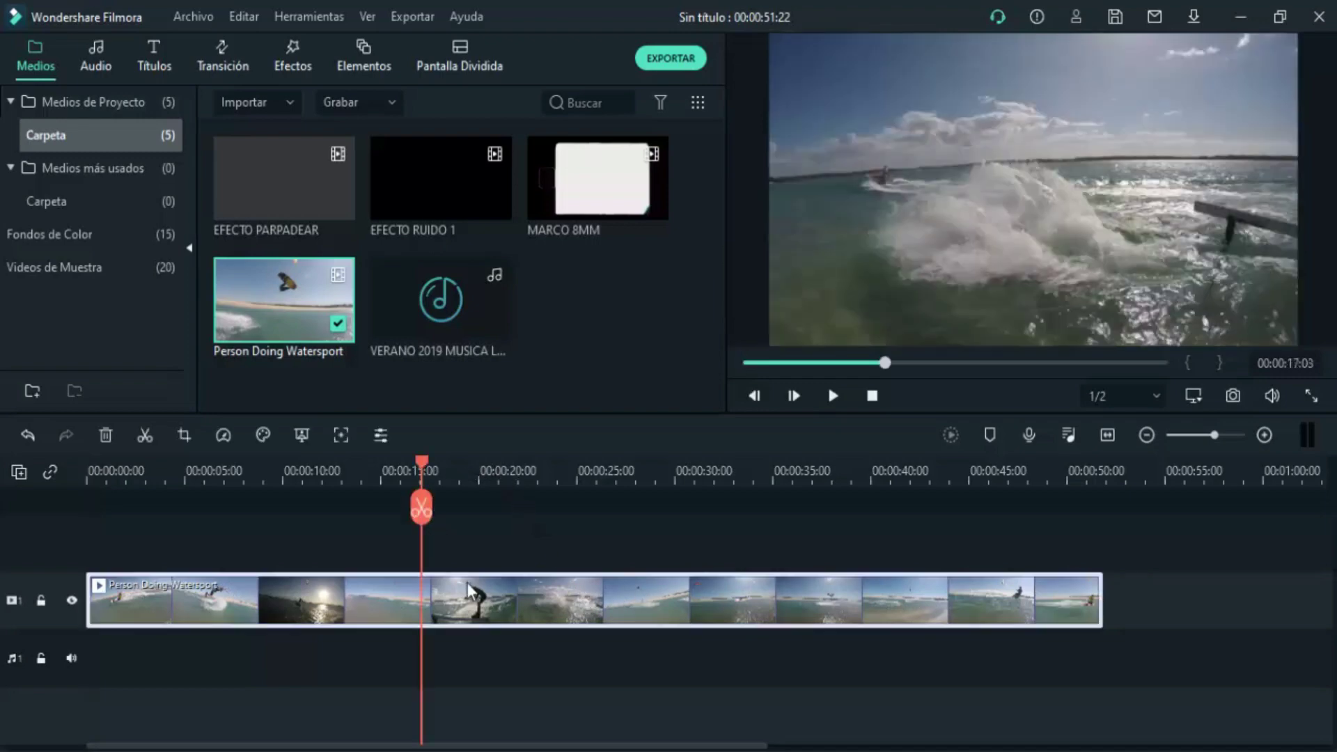
{"action": "left_click", "coordinate": [423, 505]}
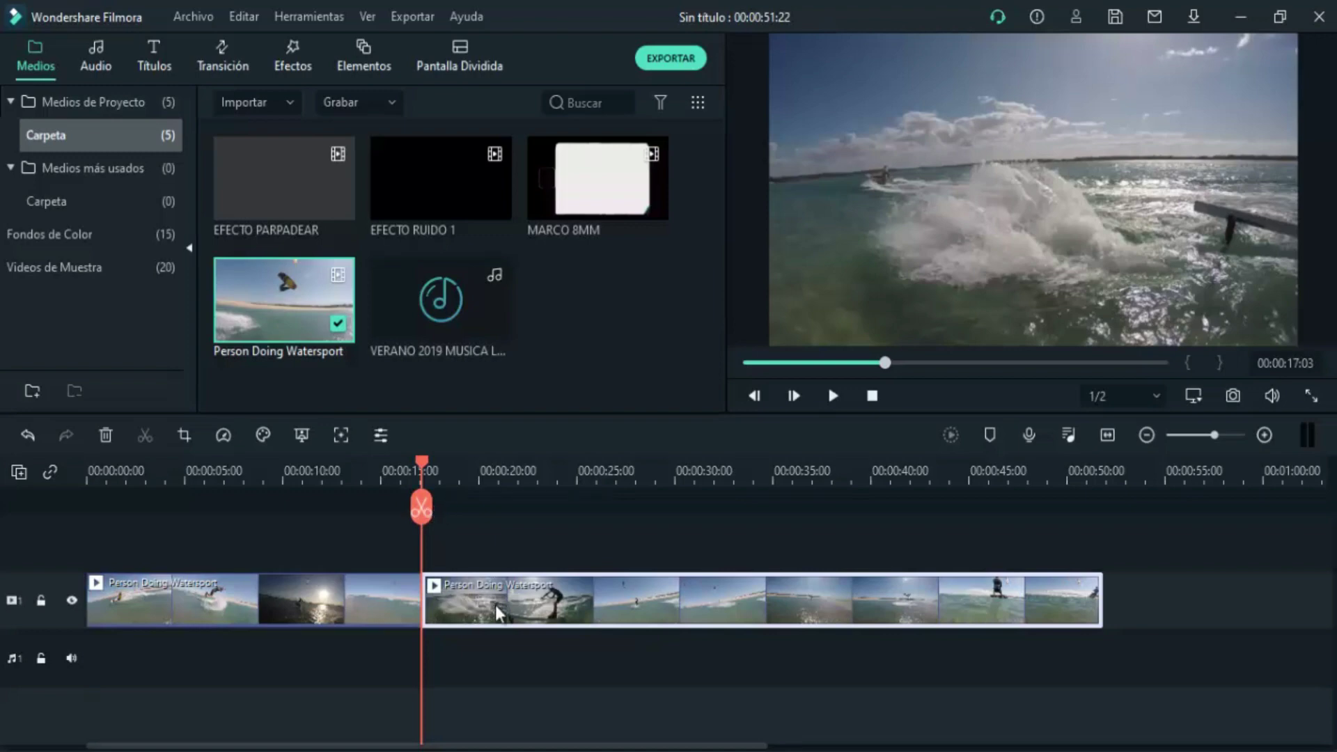
{"action": "key", "text": "Delete"}
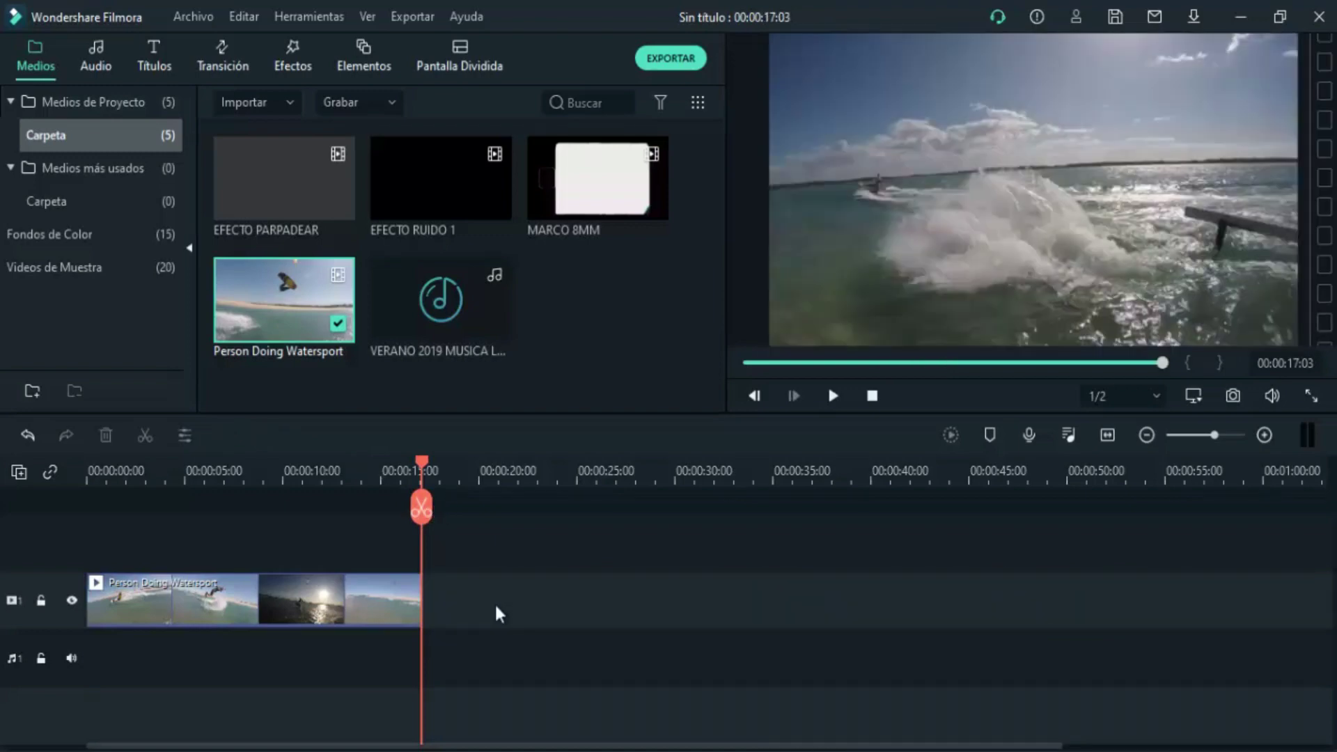
{"action": "left_click", "coordinate": [1109, 435]}
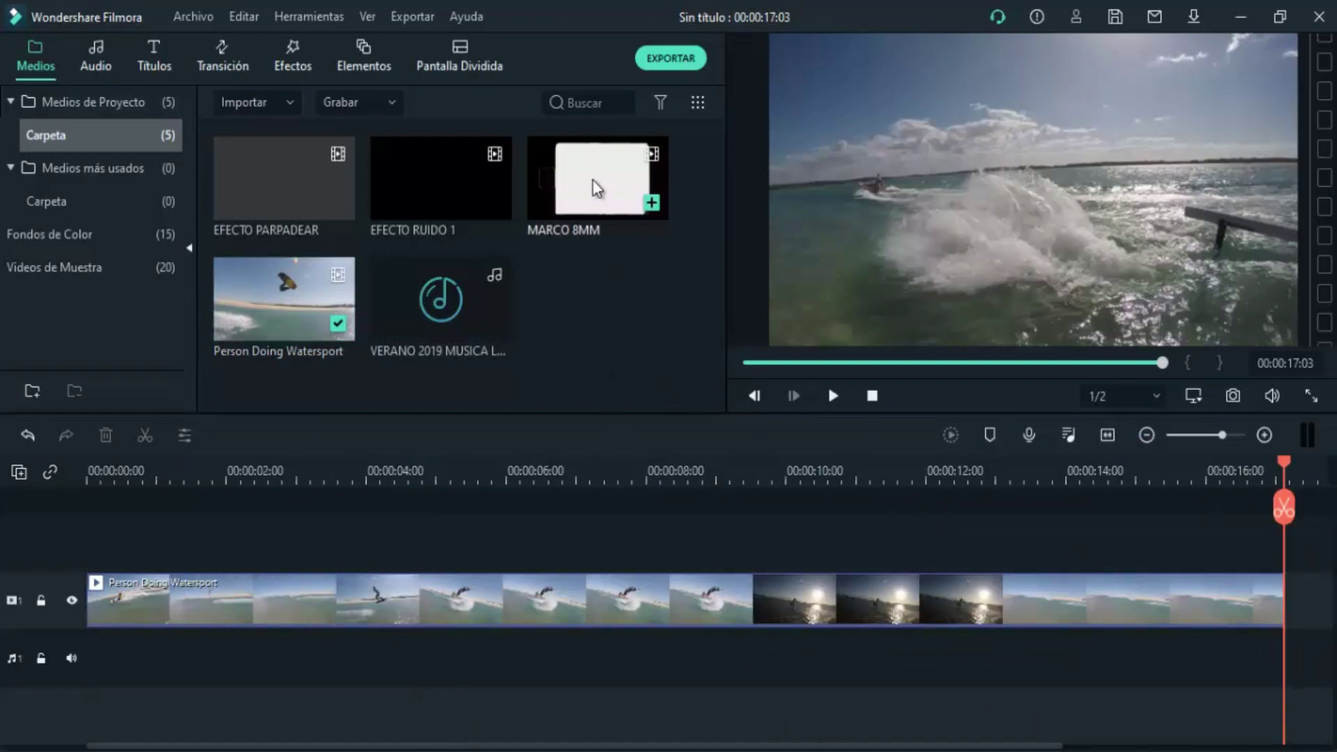
Place the MARCO 8MM clip at the start of video track 2 and trim its end to match the watersport clip
{"action": "mouse_move", "coordinate": [582, 189]}
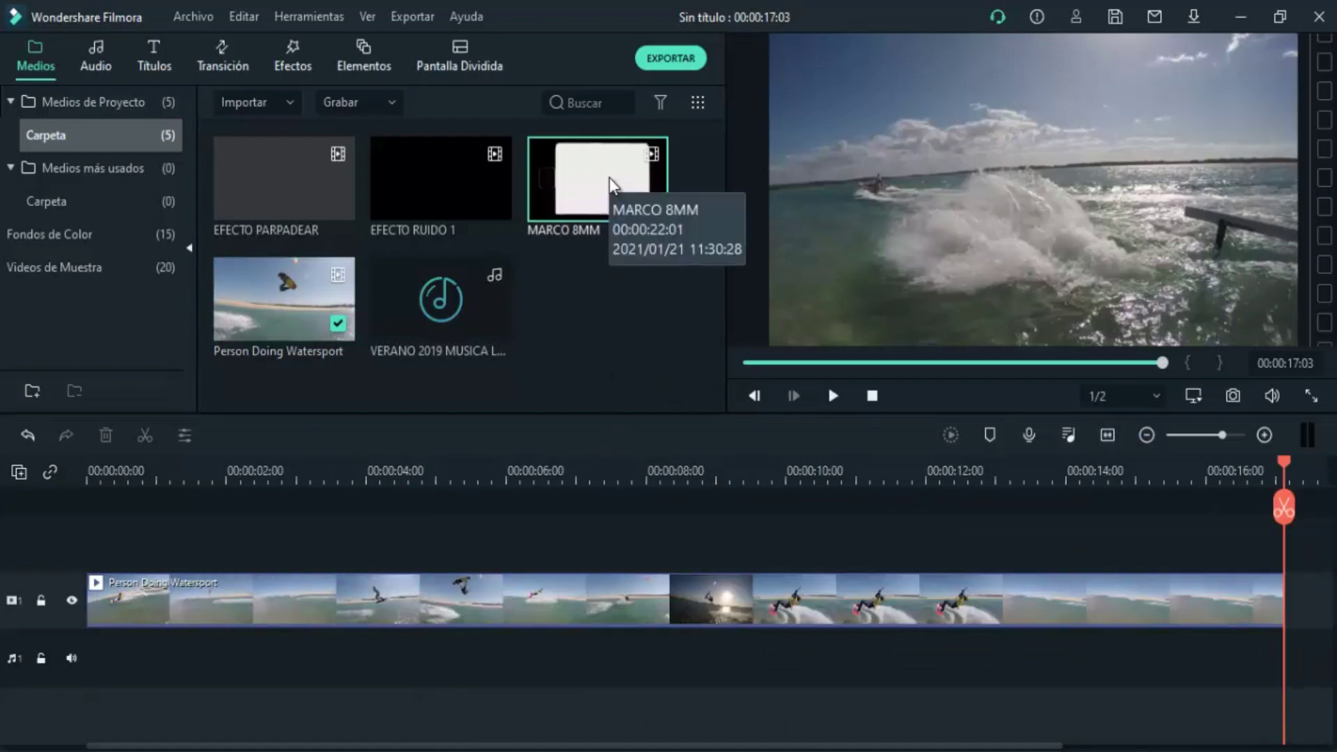
{"action": "left_click_drag", "start_coordinate": [595, 169], "coordinate": [105, 542]}
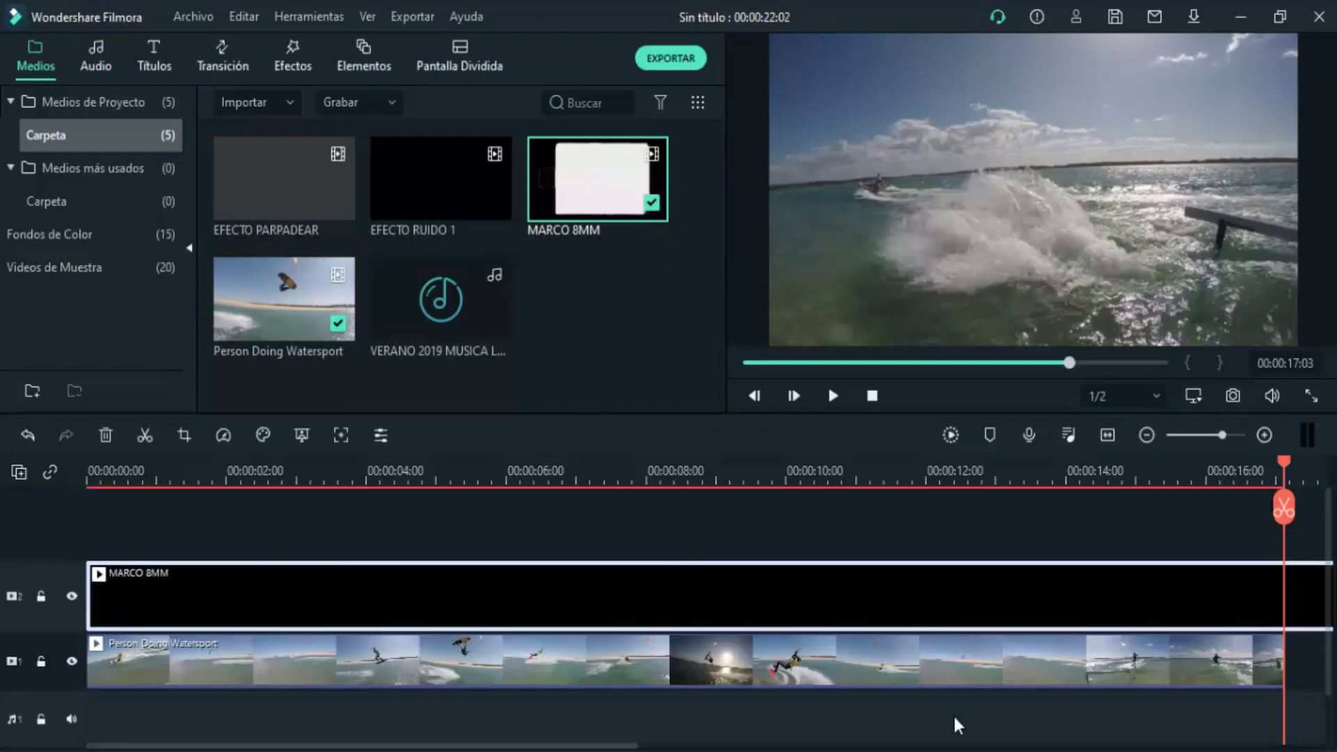
{"action": "scroll", "coordinate": [853, 608], "scroll_direction": "right", "scroll_amount": 5}
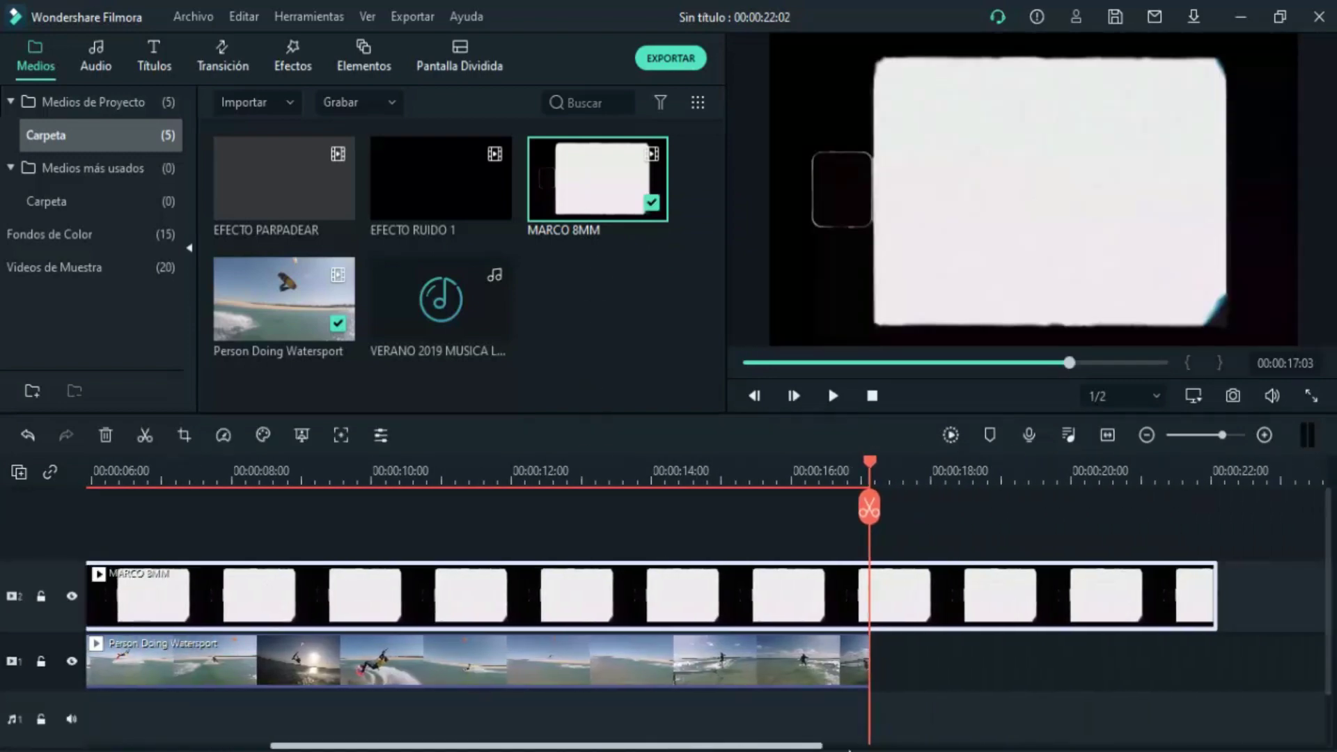
{"action": "left_click_drag", "start_coordinate": [895, 600], "coordinate": [552, 600]}
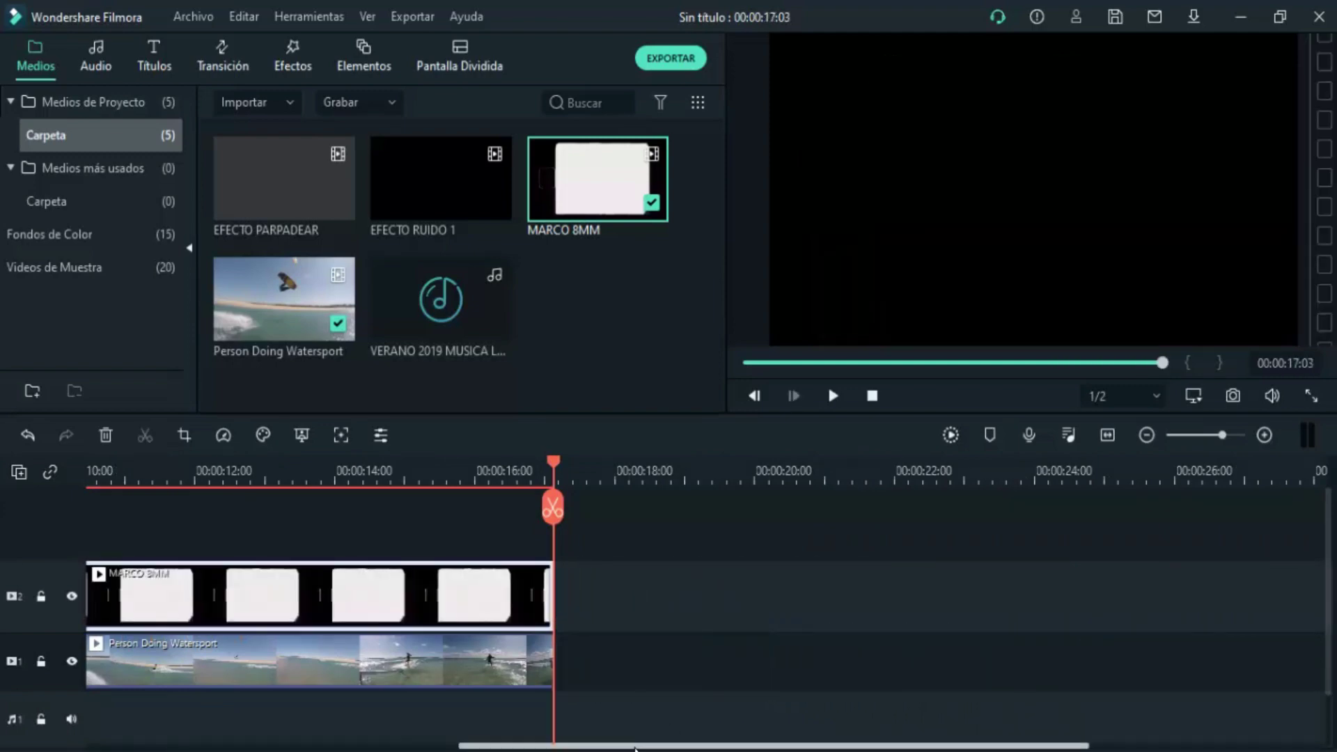
{"action": "left_click_drag", "start_coordinate": [662, 743], "coordinate": [291, 743]}
Set the blending mode of the MARCO 8MM clip to Oscurecer
{"action": "left_click", "coordinate": [343, 473]}
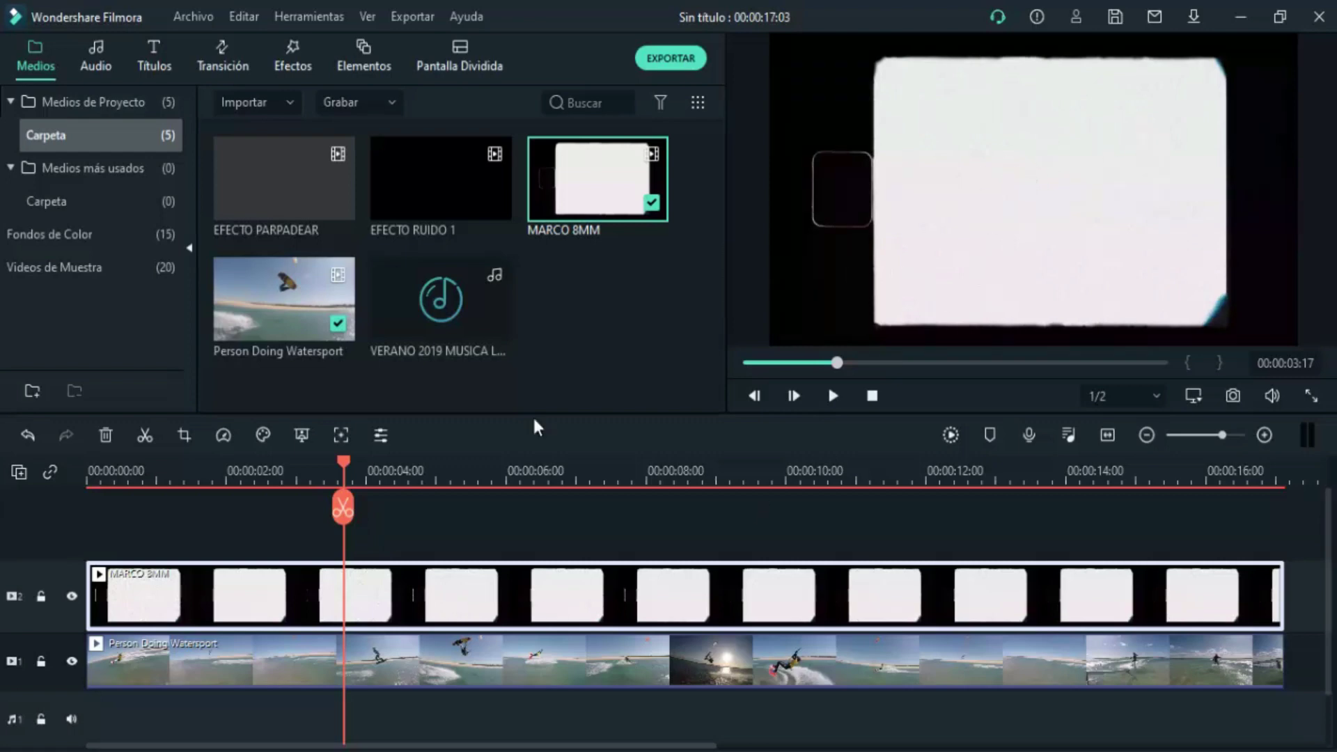
{"action": "double_click", "coordinate": [440, 590]}
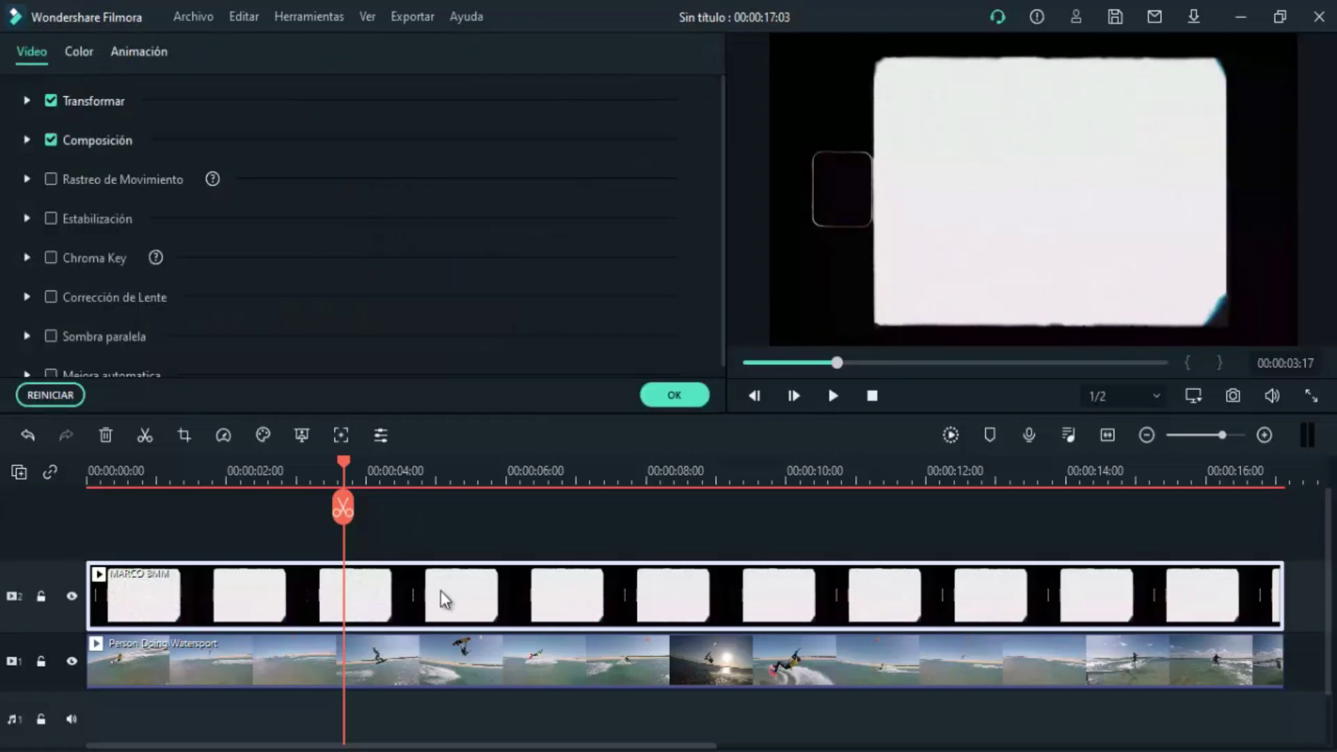
{"action": "left_click", "coordinate": [25, 140]}
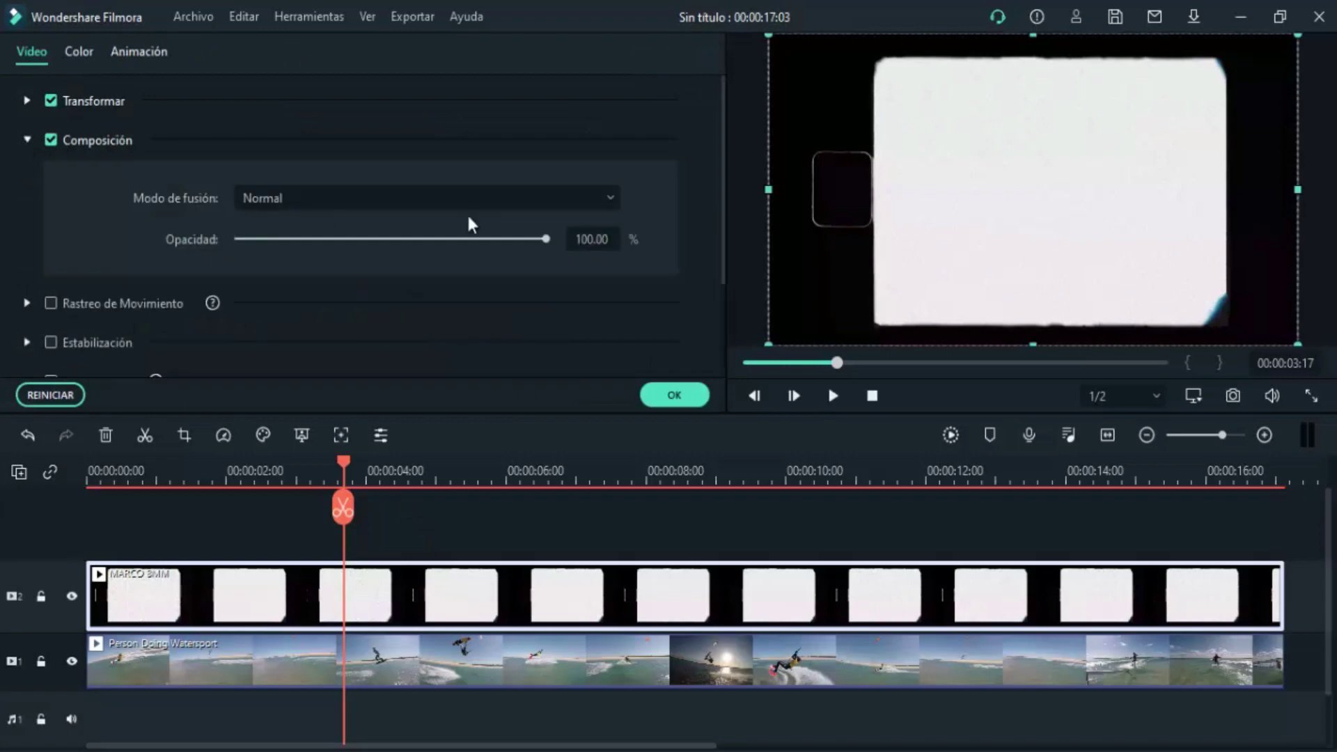
{"action": "left_click", "coordinate": [500, 197]}
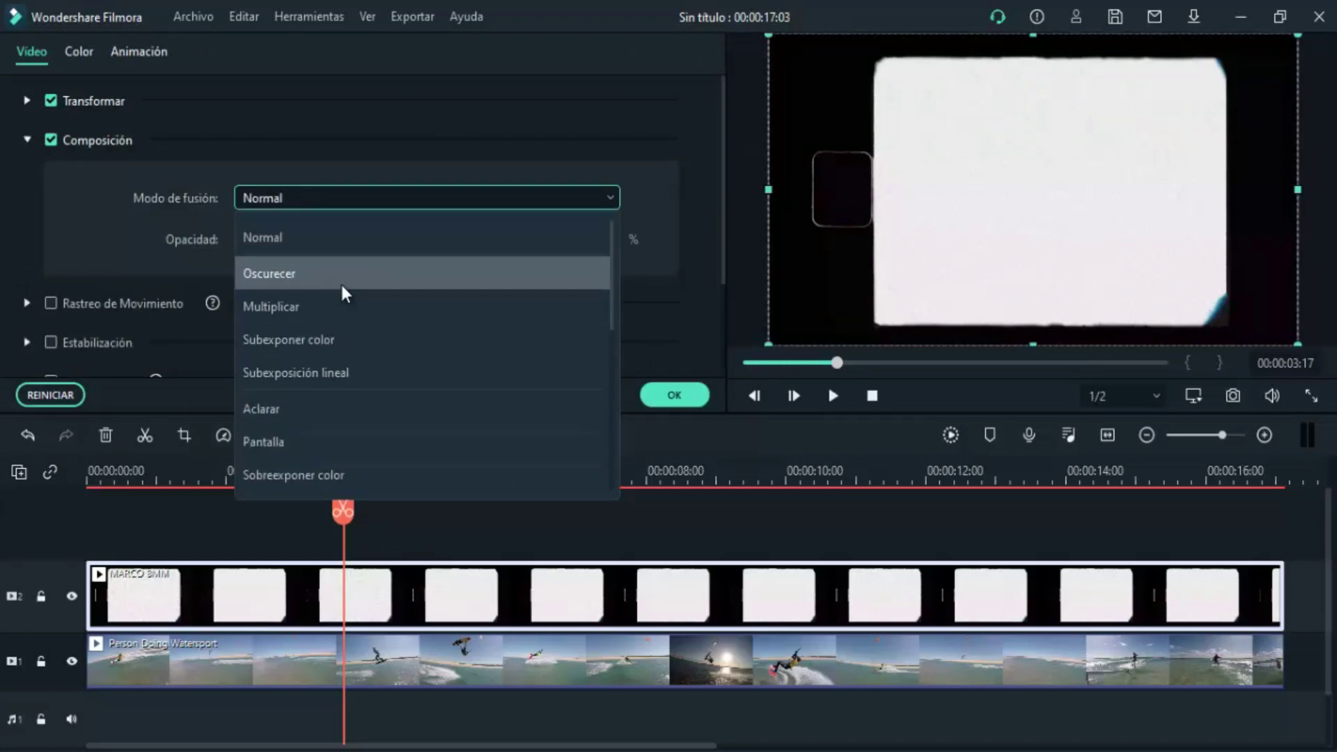
{"action": "left_click", "coordinate": [341, 282]}
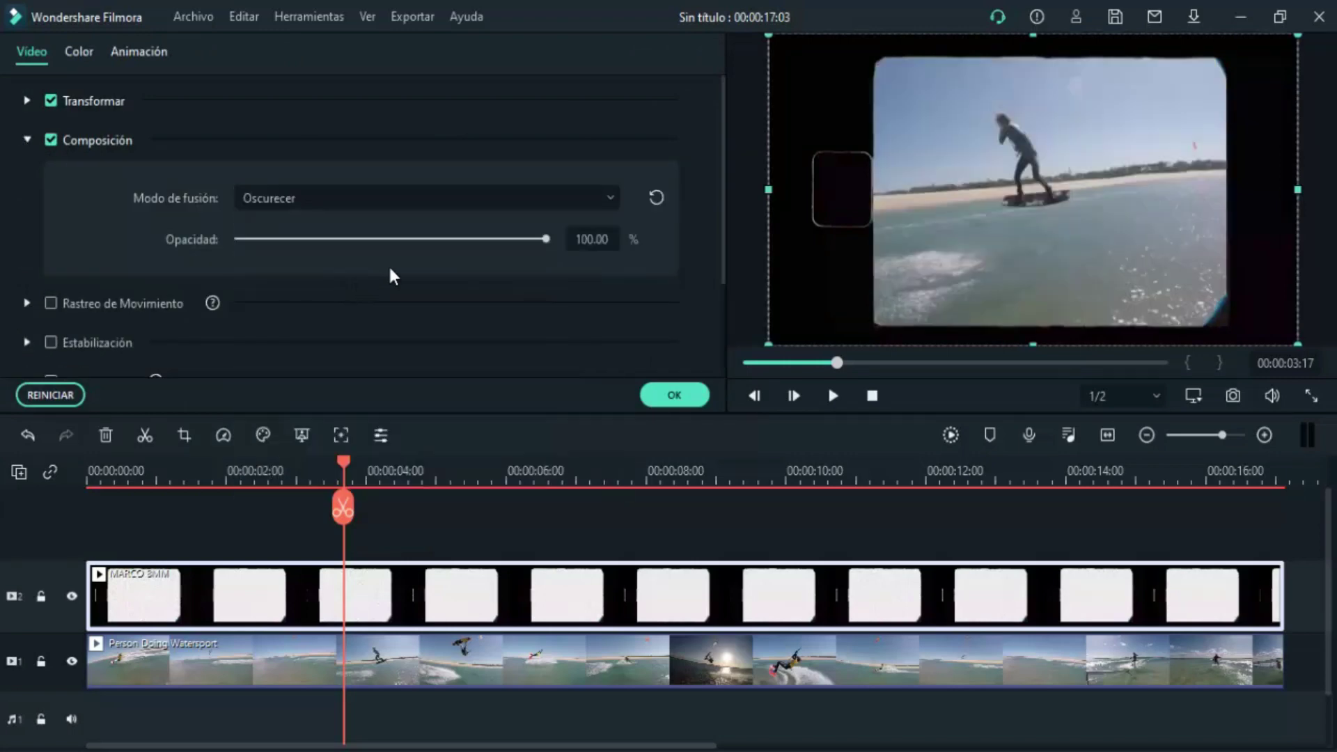
Try the Pantalla blending mode on the MARCO 8MM clip, then undo it
{"action": "left_click", "coordinate": [364, 198]}
{"action": "left_click", "coordinate": [287, 440]}
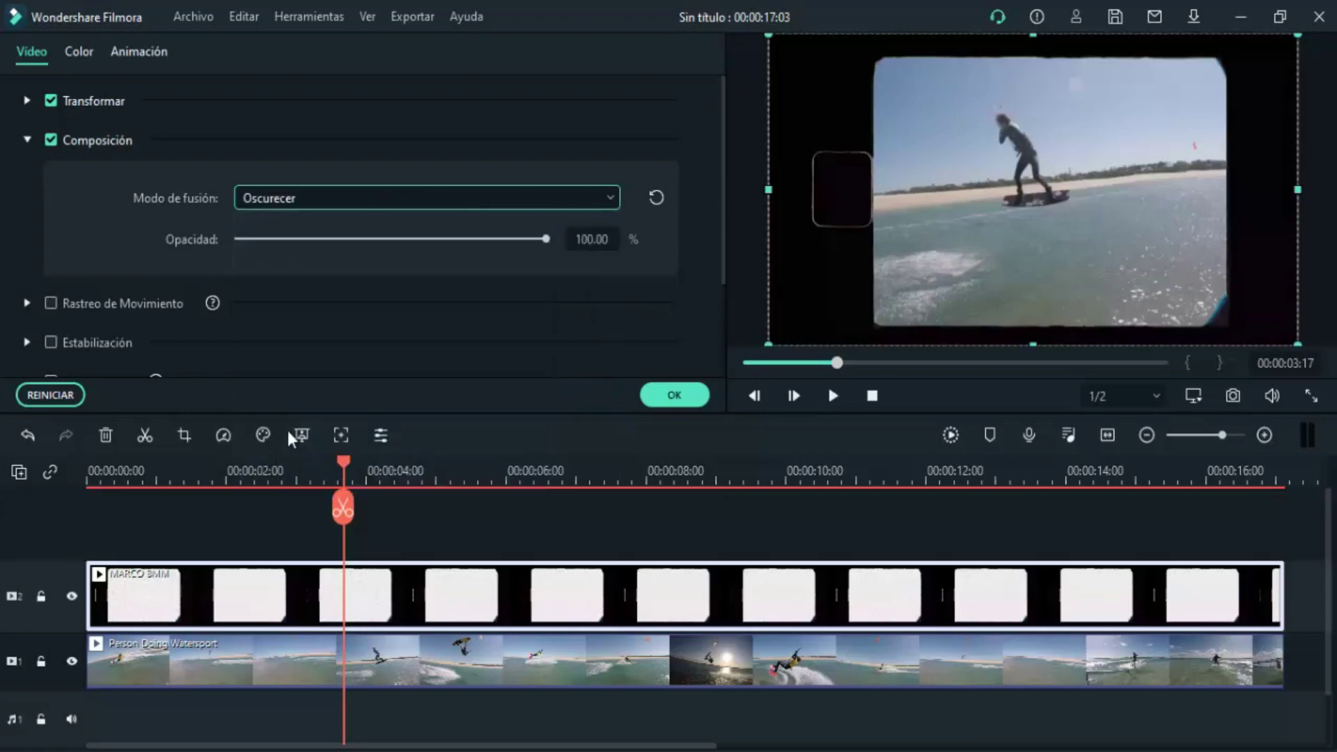
{"action": "left_click", "coordinate": [479, 202]}
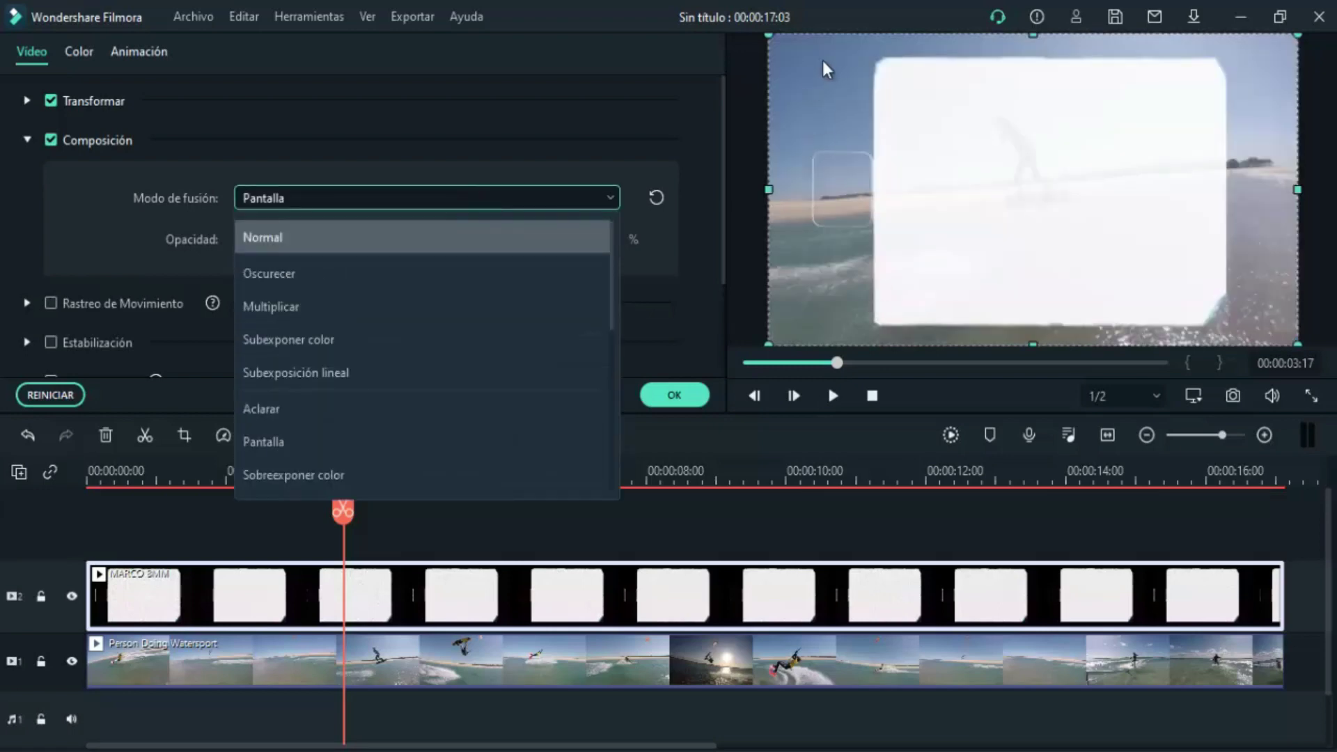
{"action": "key", "text": "Escape"}
{"action": "key", "text": "ctrl+z"}
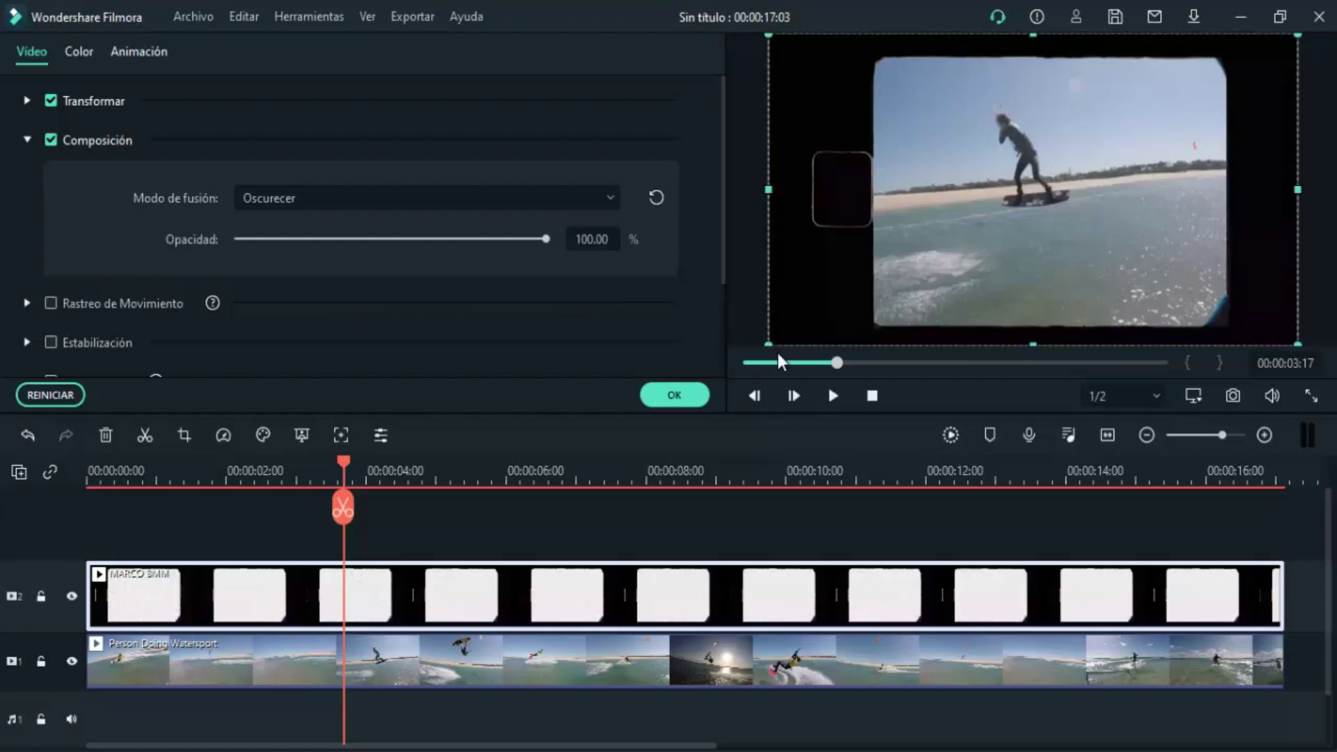
Stretch the MARCO 8MM frame vertically and horizontally beyond the preview edges so its window shows more of the video, and confirm
{"action": "left_click_drag", "start_coordinate": [1034, 346], "coordinate": [1034, 361]}
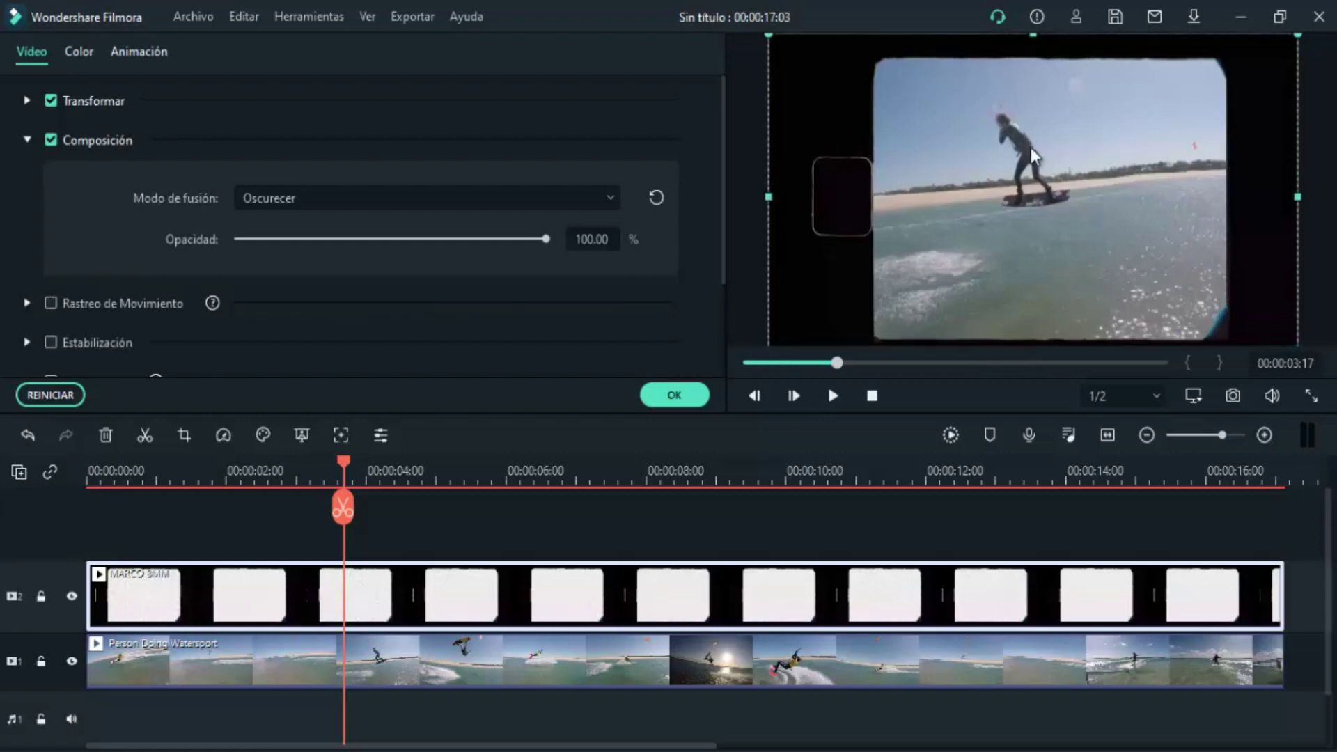
{"action": "left_click_drag", "start_coordinate": [1037, 31], "coordinate": [1035, 22]}
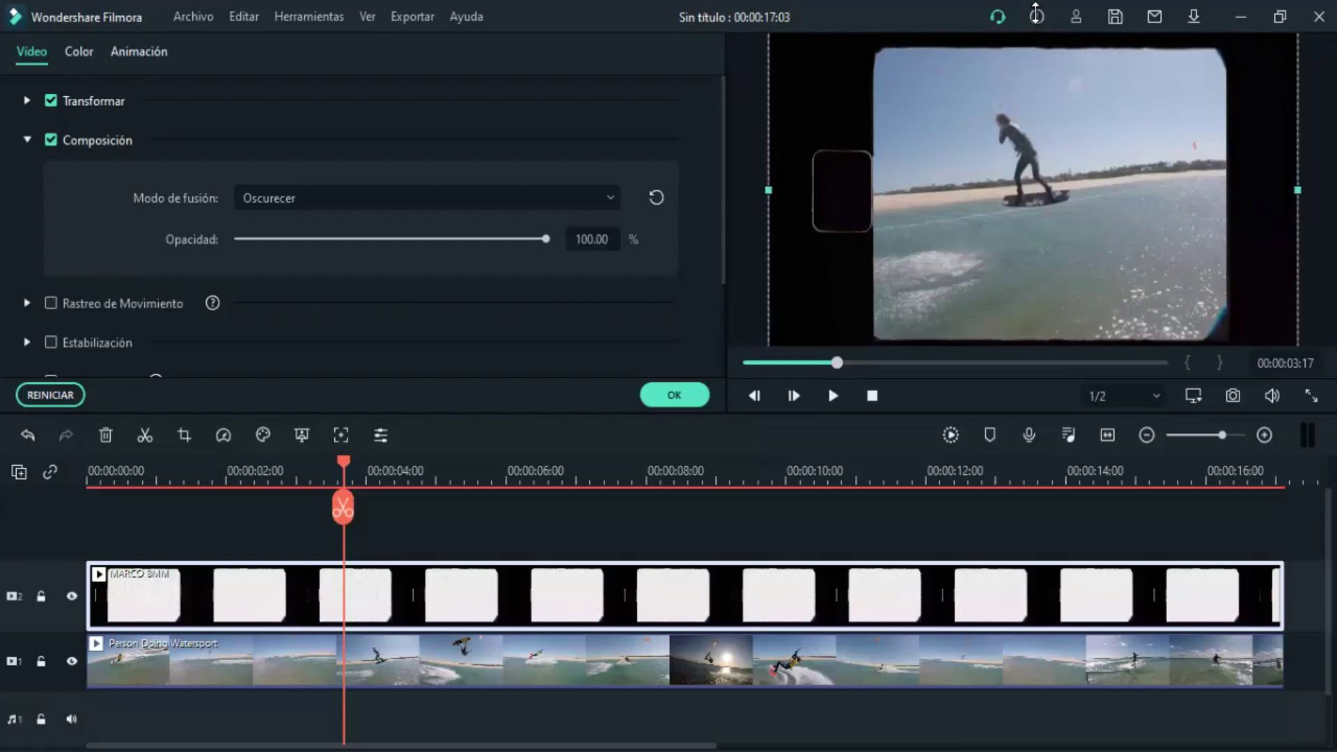
{"action": "left_click_drag", "start_coordinate": [770, 186], "coordinate": [704, 191]}
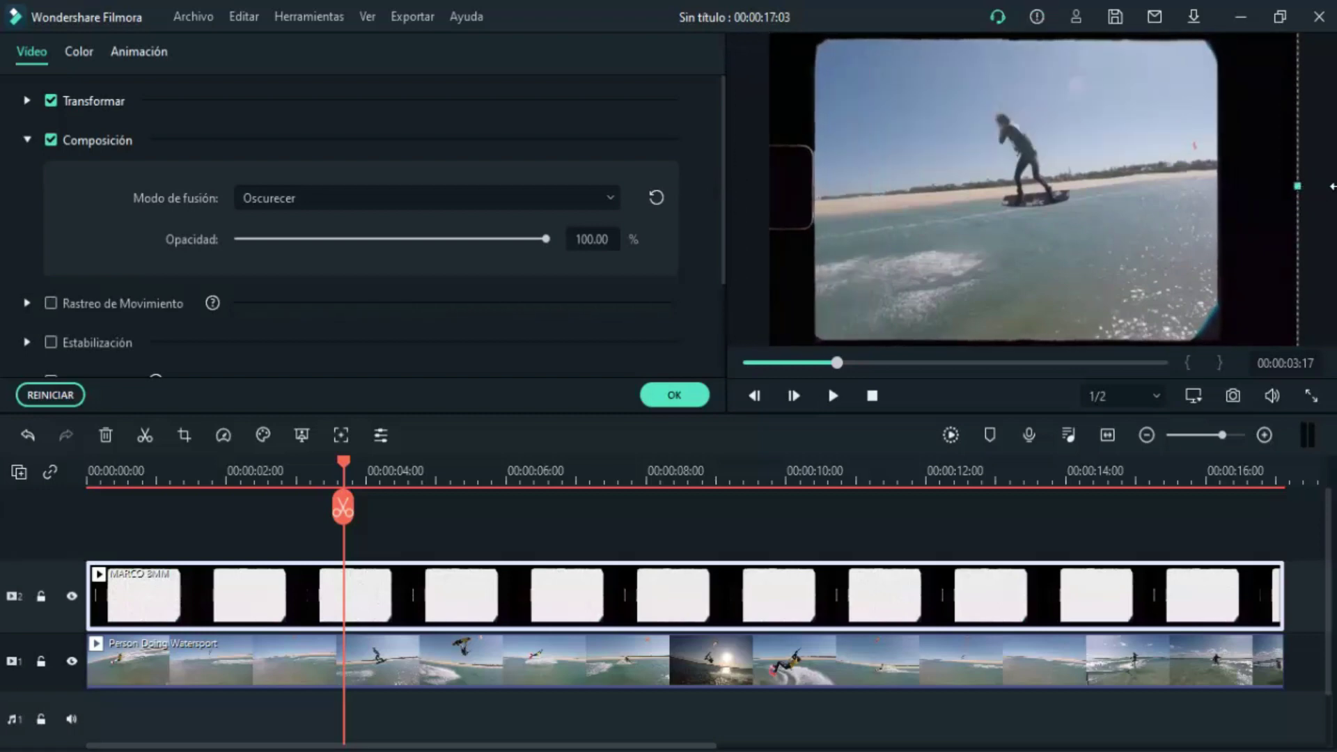
{"action": "left_click_drag", "start_coordinate": [1332, 186], "coordinate": [1332, 186]}
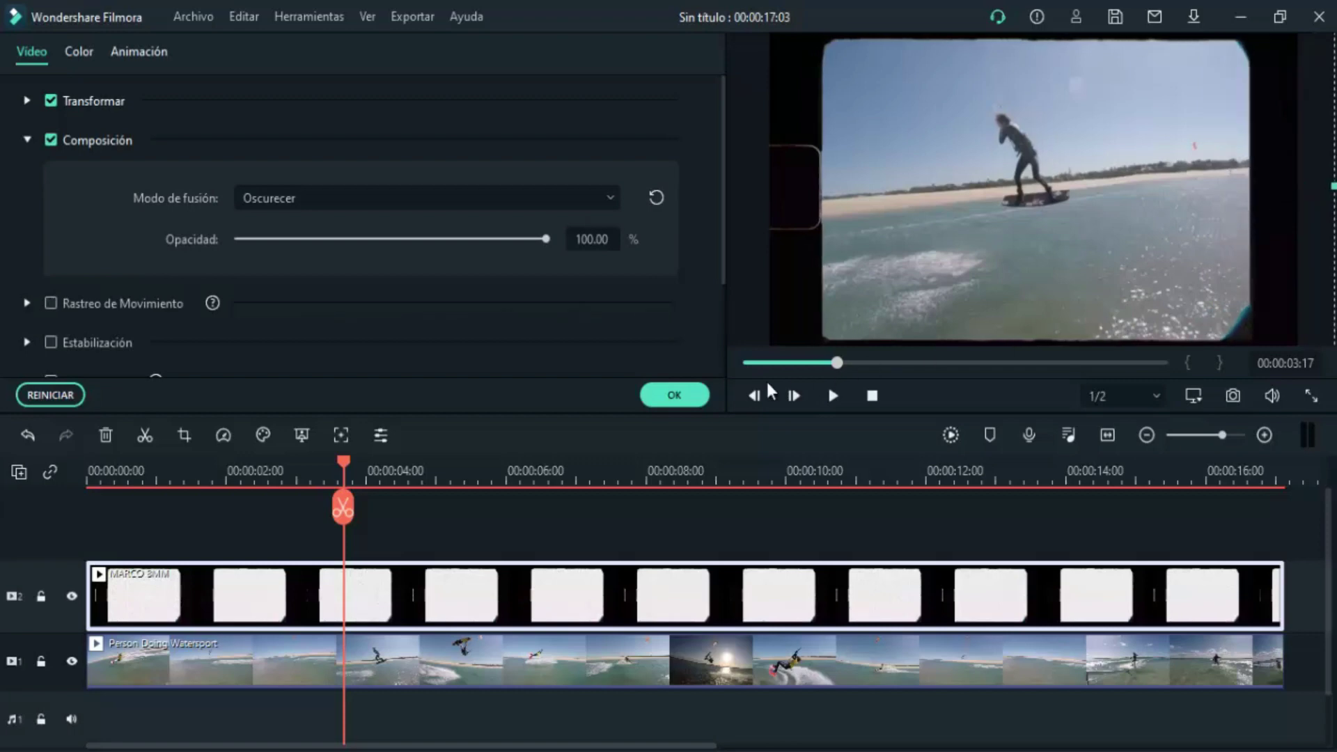
{"action": "left_click", "coordinate": [670, 395]}
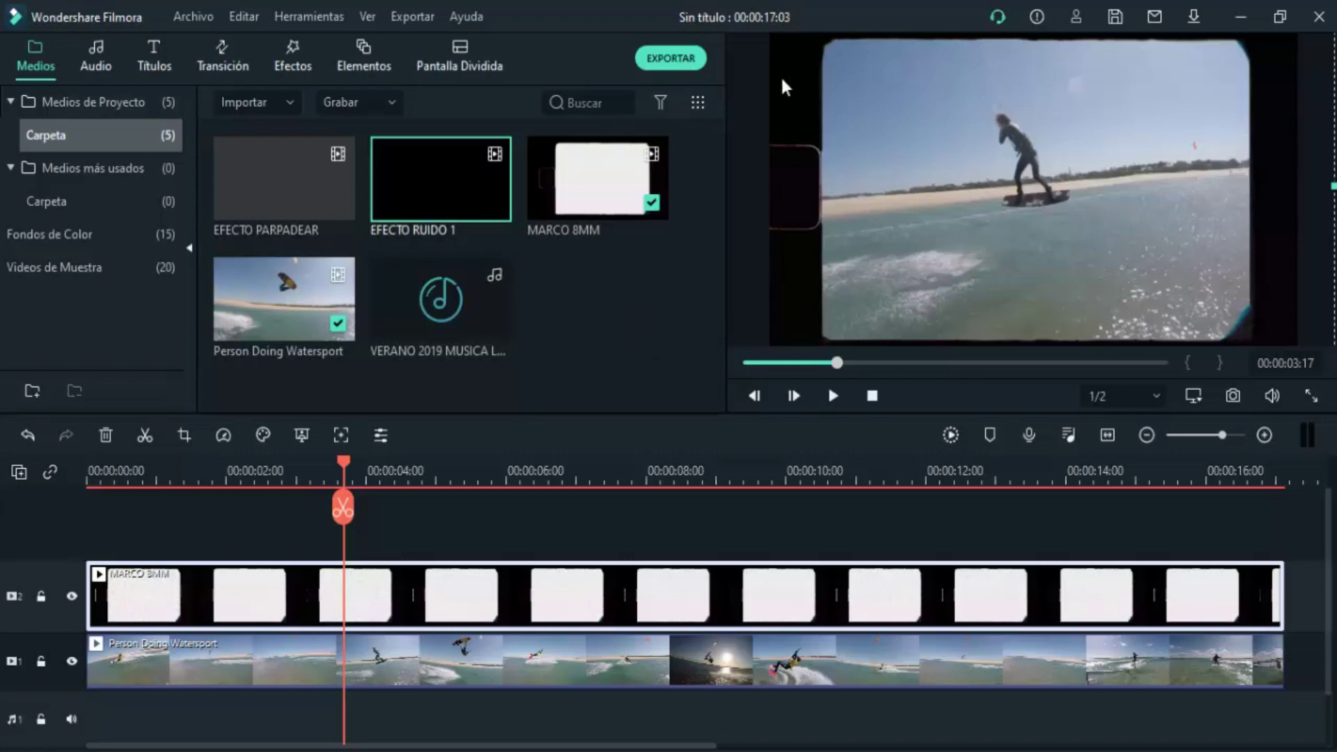
Cover the video's full length with EFECTO RUIDO 1 on video track 3, appending a copy and trimming it to end at 00:00:17:03
{"action": "left_click_drag", "start_coordinate": [486, 170], "coordinate": [96, 529]}
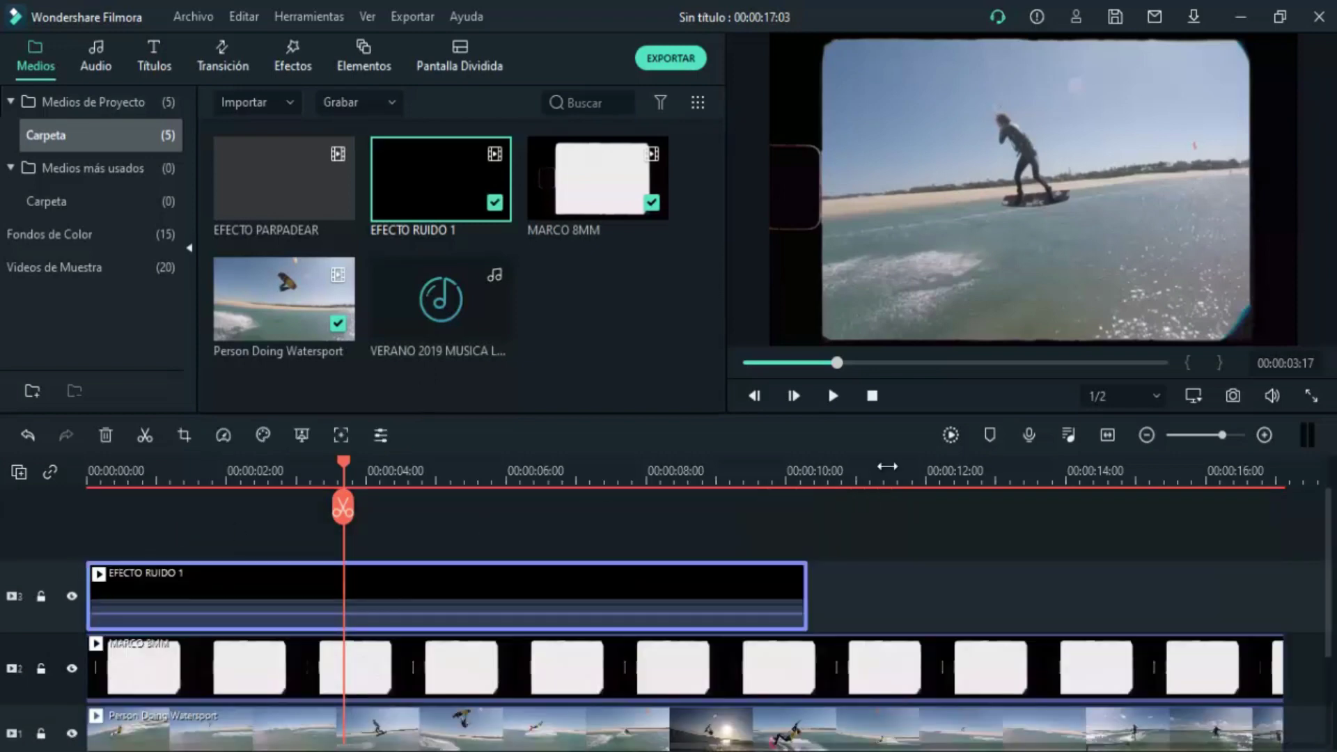
{"action": "left_click", "coordinate": [802, 591]}
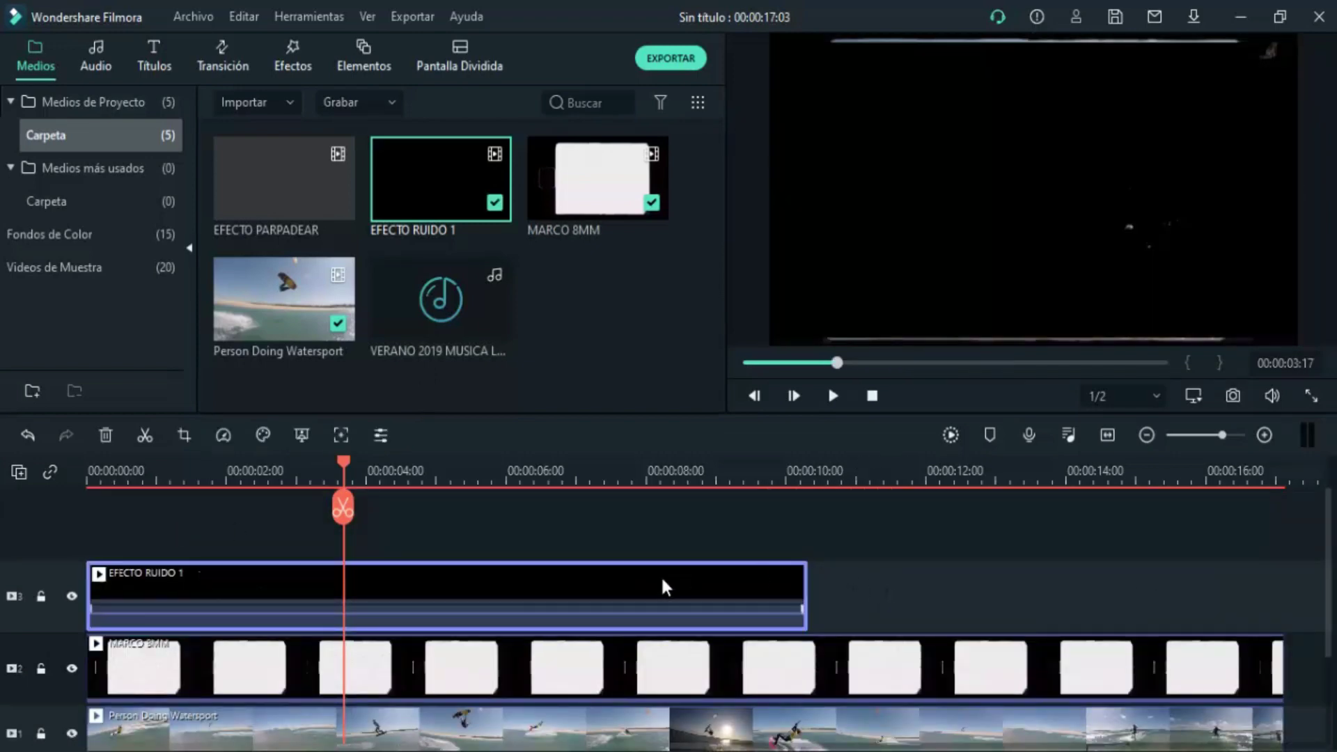
{"action": "left_click", "coordinate": [770, 571], "text": "ctrl"}
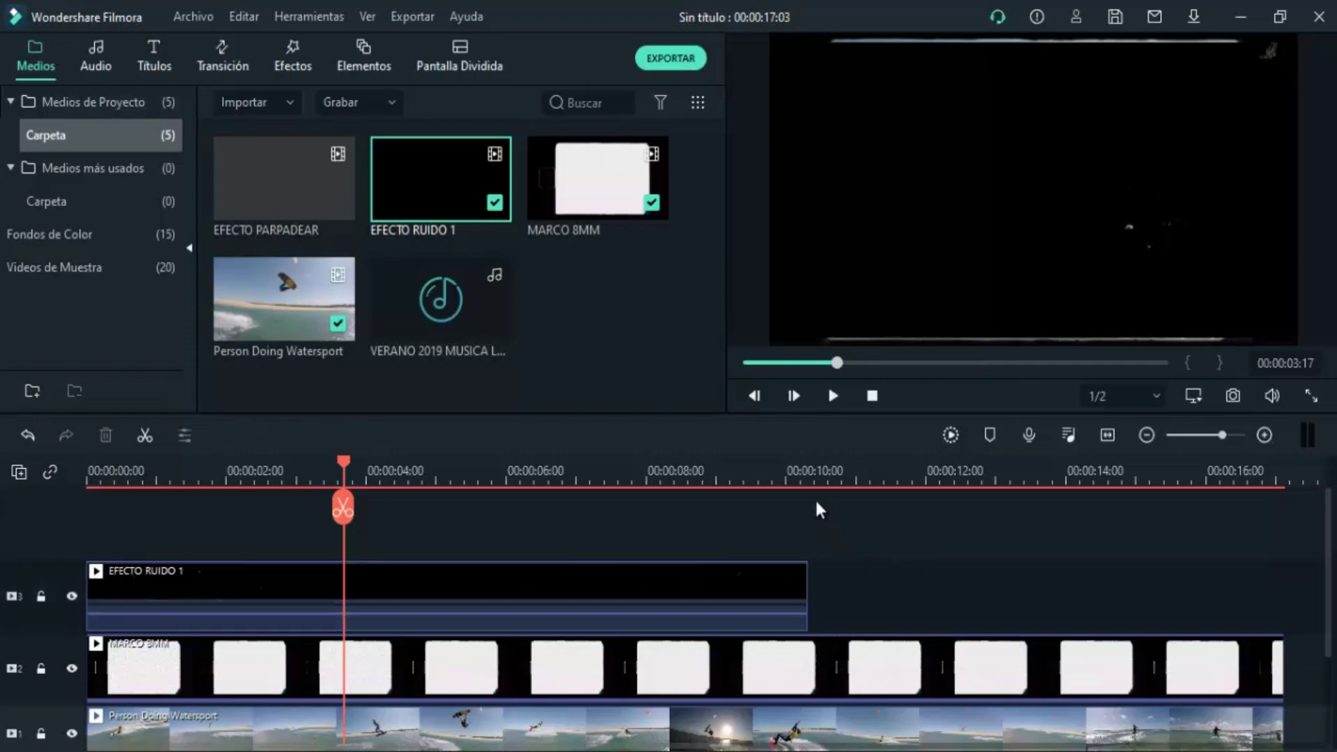
{"action": "left_click_drag", "start_coordinate": [801, 475], "coordinate": [820, 520]}
{"action": "right_click", "coordinate": [823, 606]}
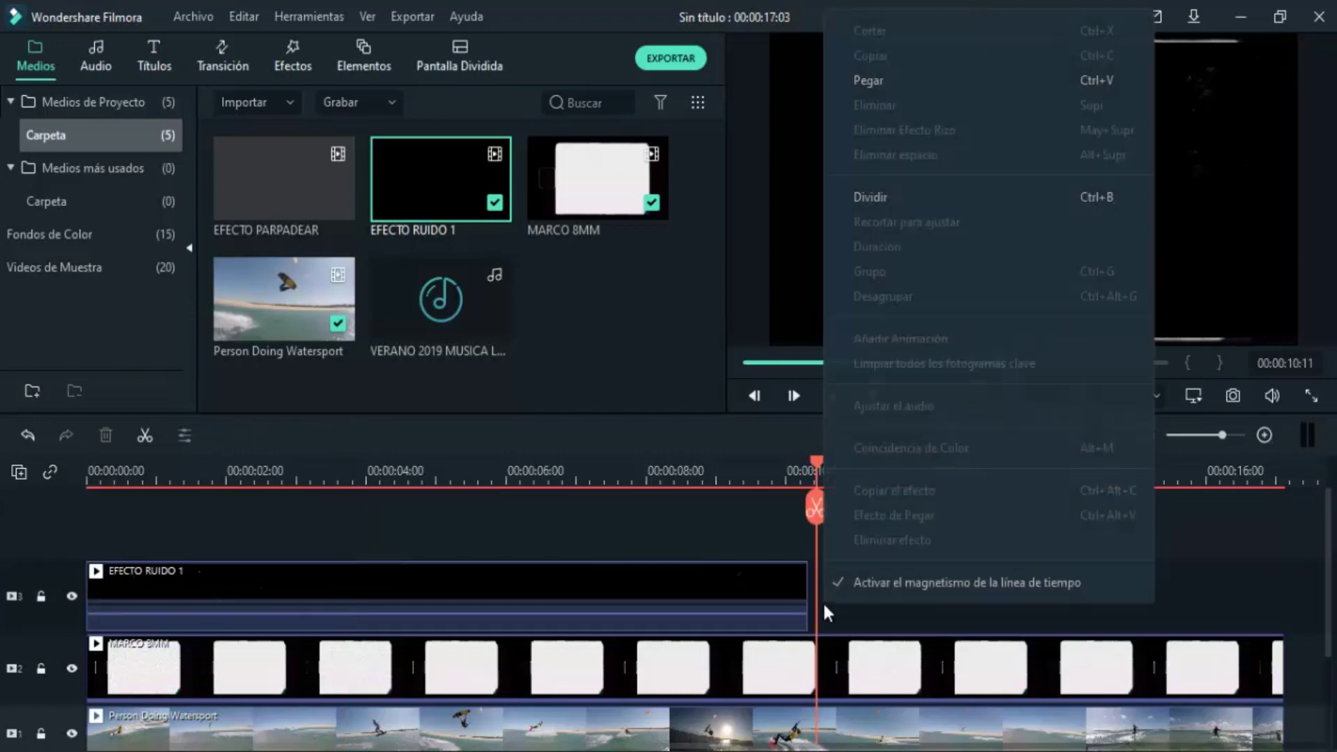
{"action": "left_click", "coordinate": [923, 84]}
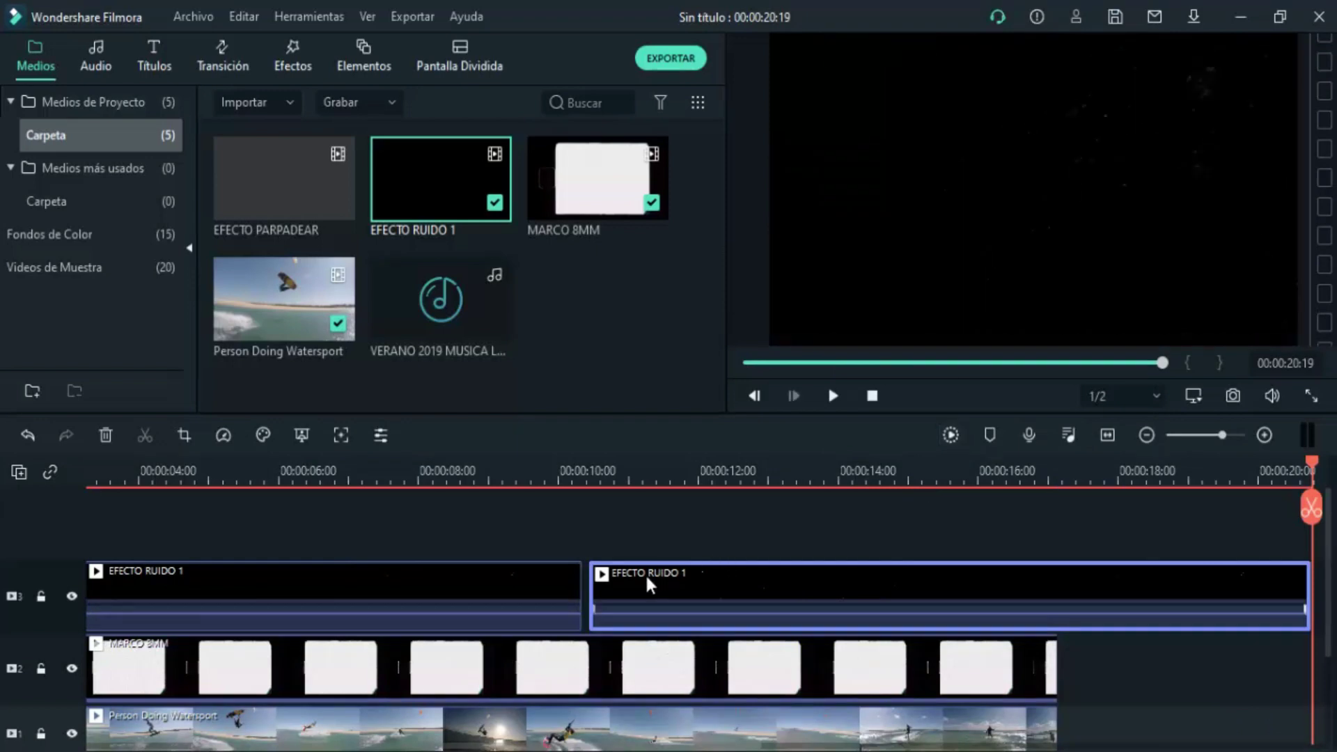
{"action": "left_click_drag", "start_coordinate": [645, 574], "coordinate": [628, 579]}
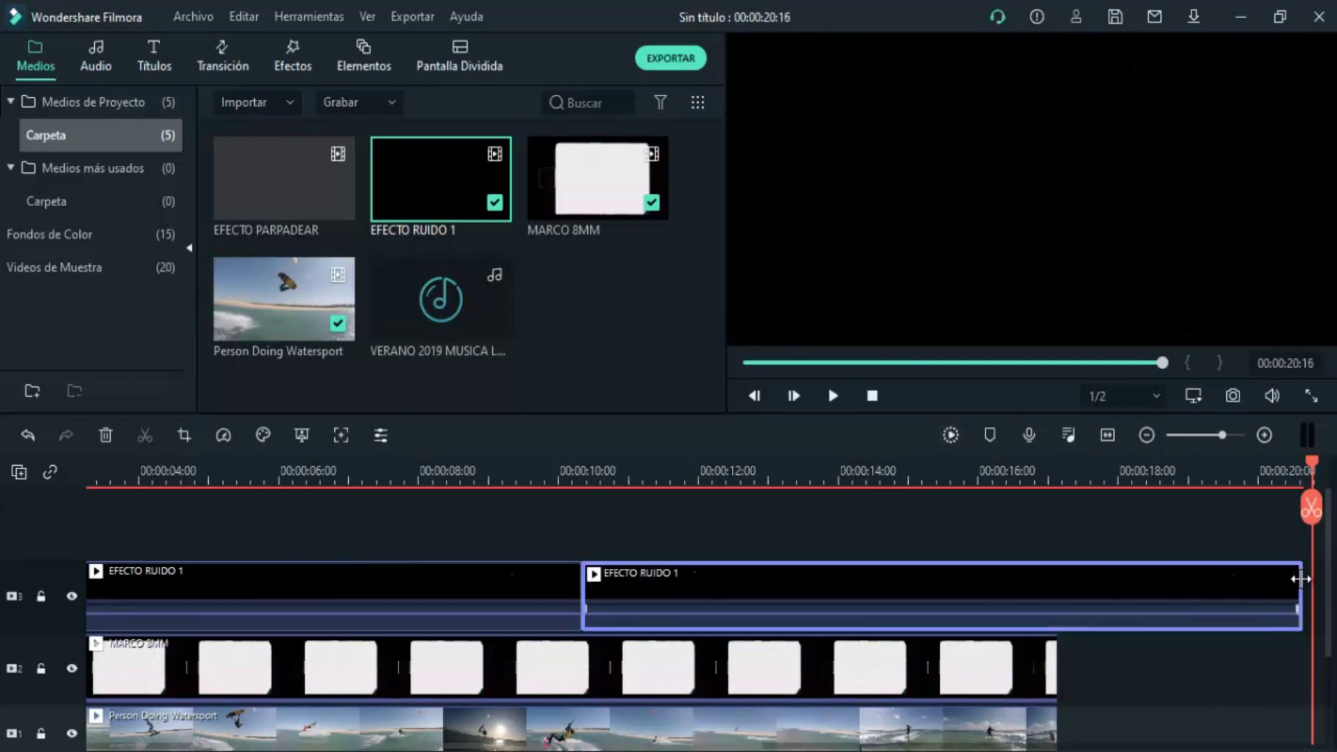
{"action": "left_click_drag", "start_coordinate": [1299, 579], "coordinate": [1055, 588]}
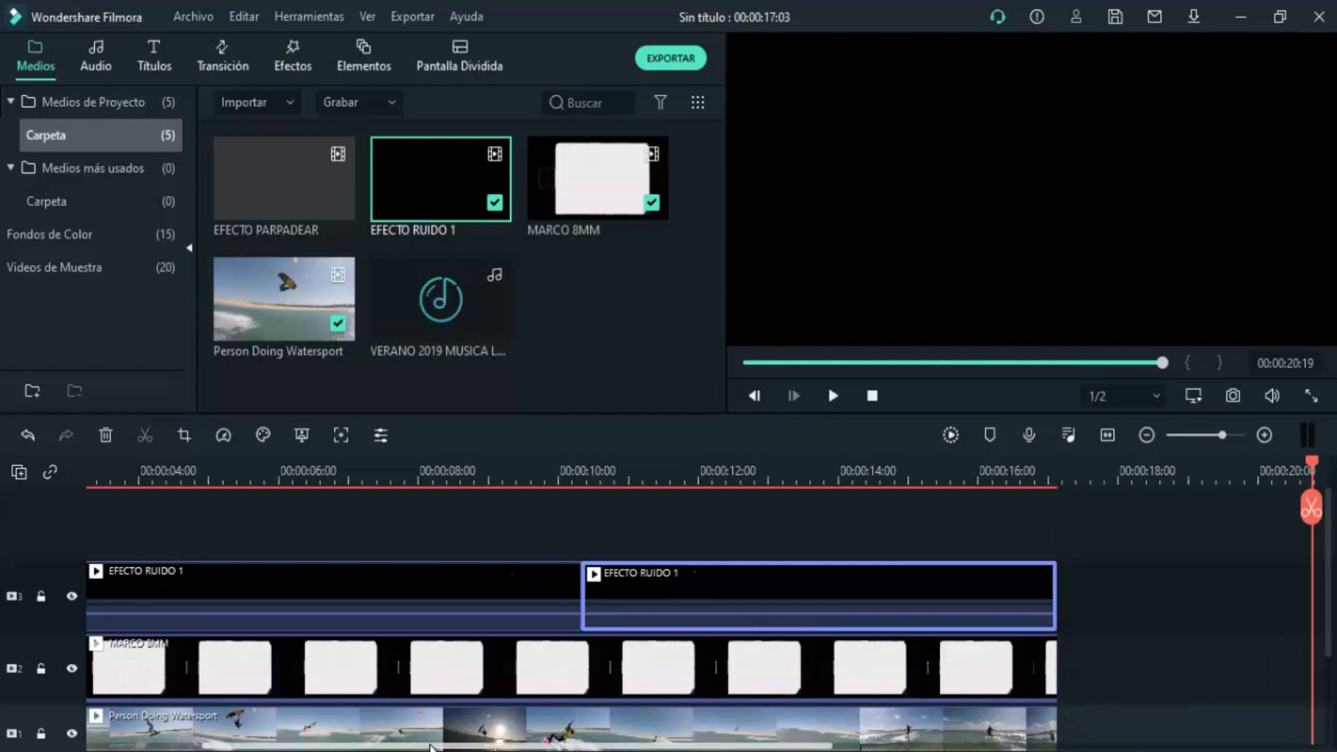
Set the blending mode of the first EFECTO RUIDO 1 clip to Pantalla and check the result further along the video
{"action": "scroll", "coordinate": [306, 696], "scroll_direction": "left", "scroll_amount": 3}
{"action": "left_click", "coordinate": [305, 474]}
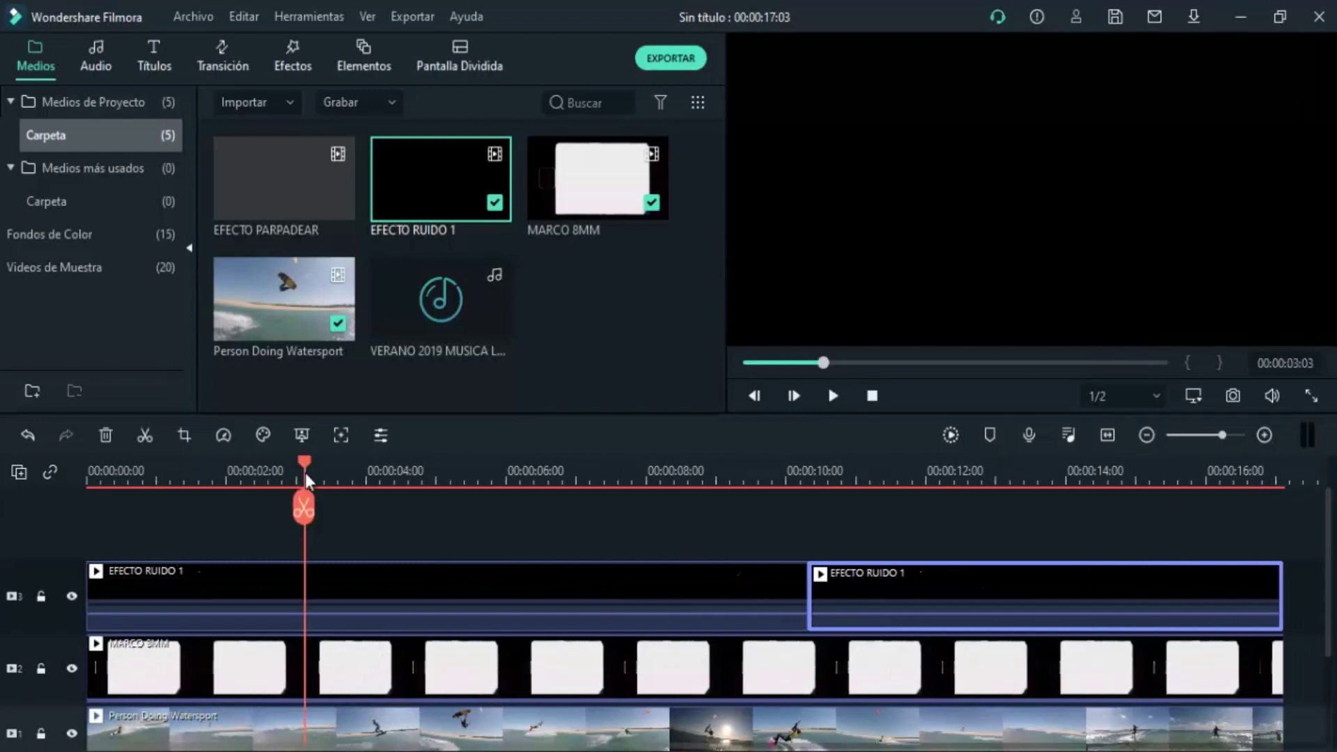
{"action": "double_click", "coordinate": [357, 593]}
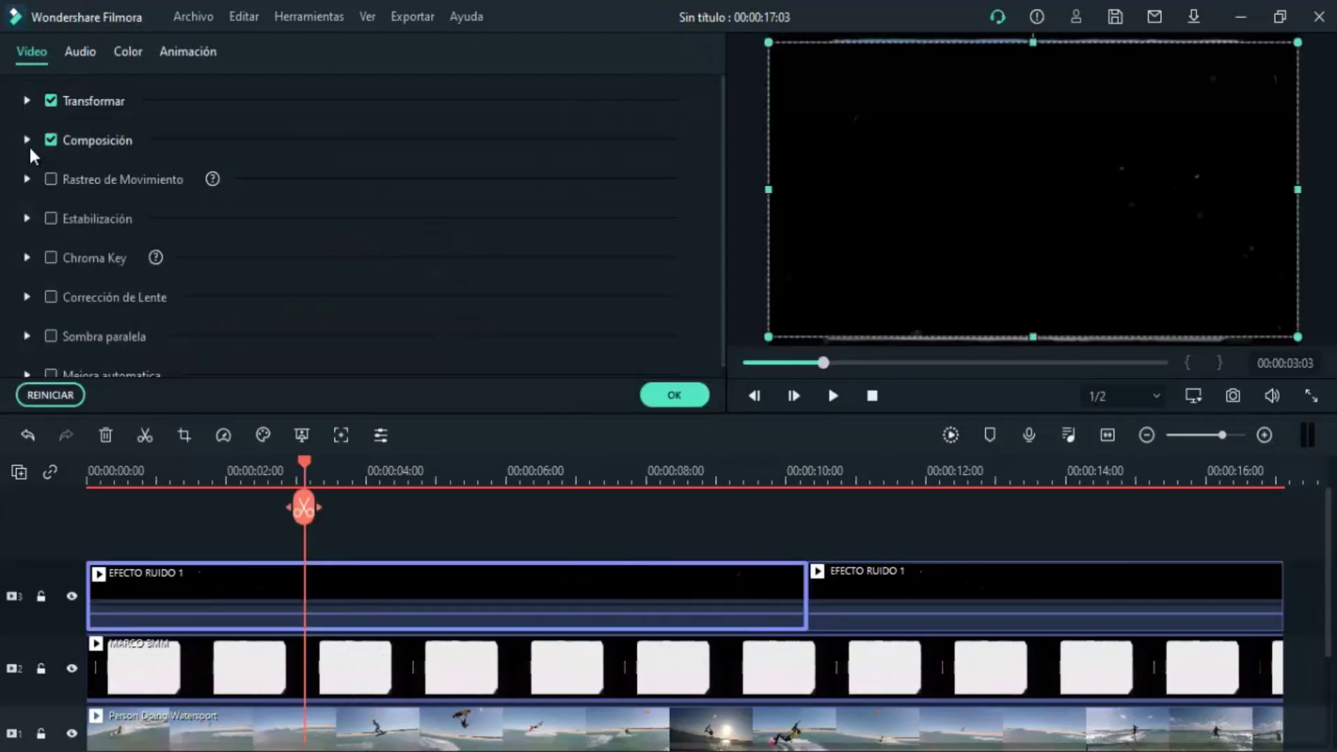
{"action": "left_click", "coordinate": [27, 139]}
{"action": "left_click", "coordinate": [344, 198]}
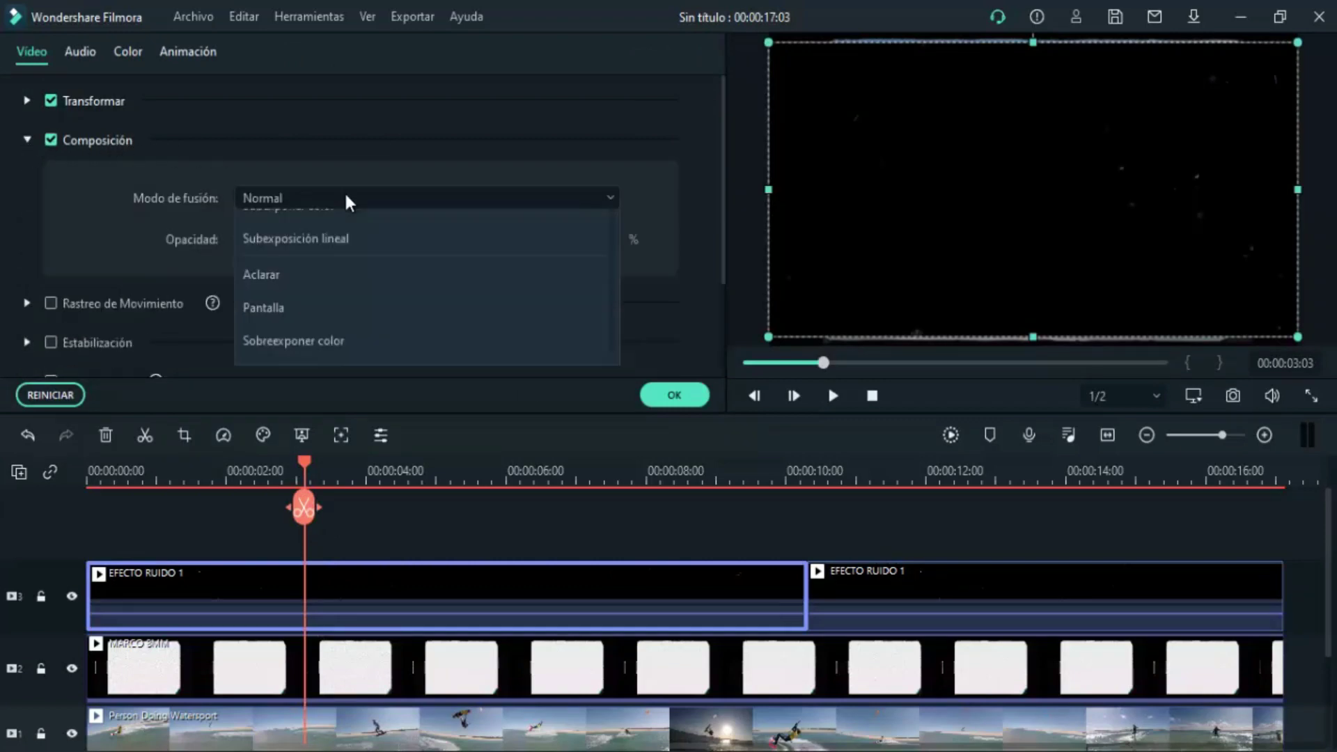
{"action": "left_click", "coordinate": [357, 443]}
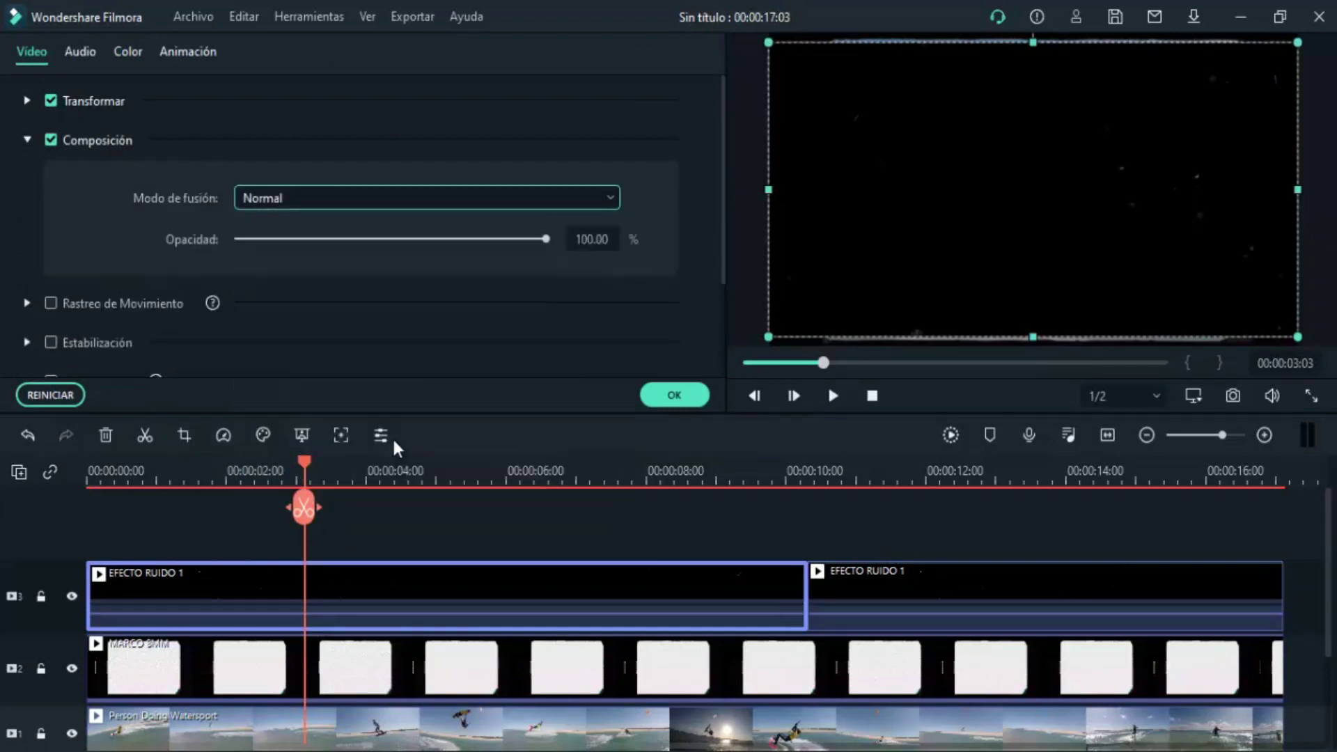
{"action": "left_click", "coordinate": [416, 483]}
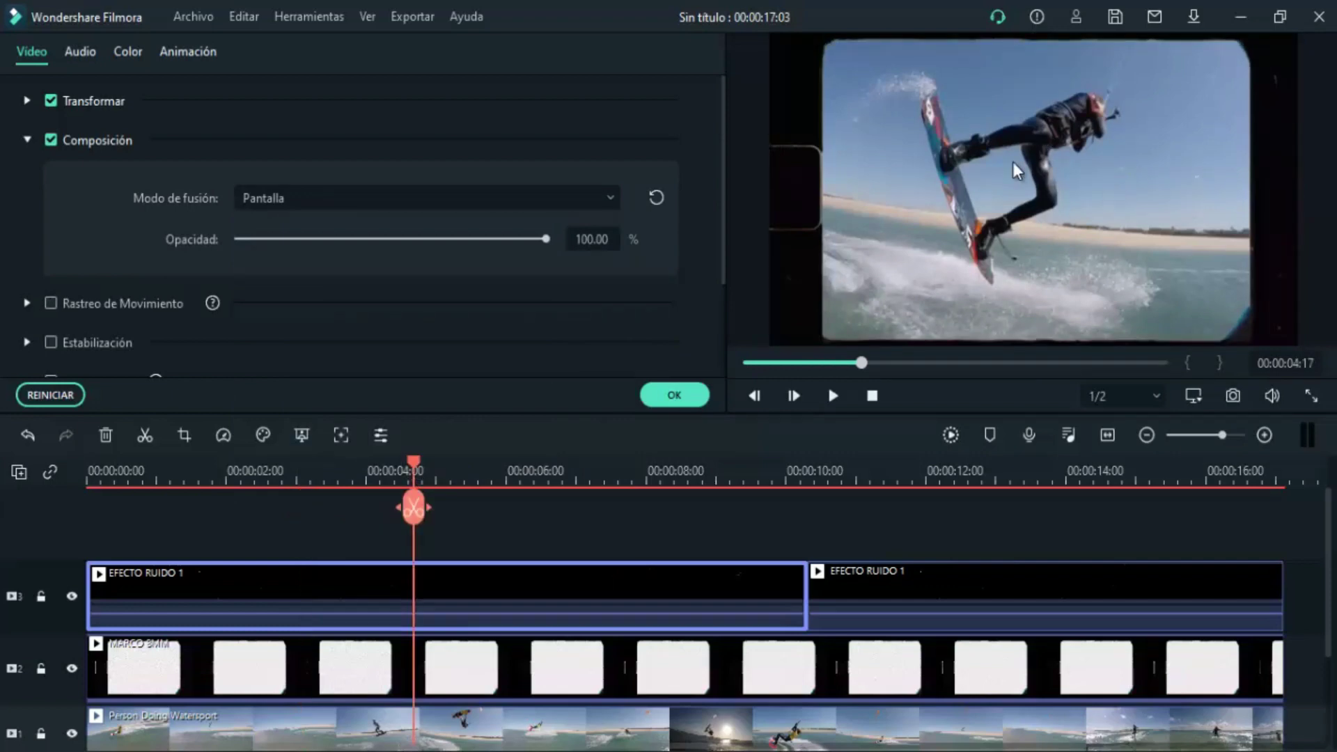
Set the blending mode of the second EFECTO RUIDO 1 clip to Pantalla, confirming it after playing back the result
{"action": "left_click", "coordinate": [943, 469]}
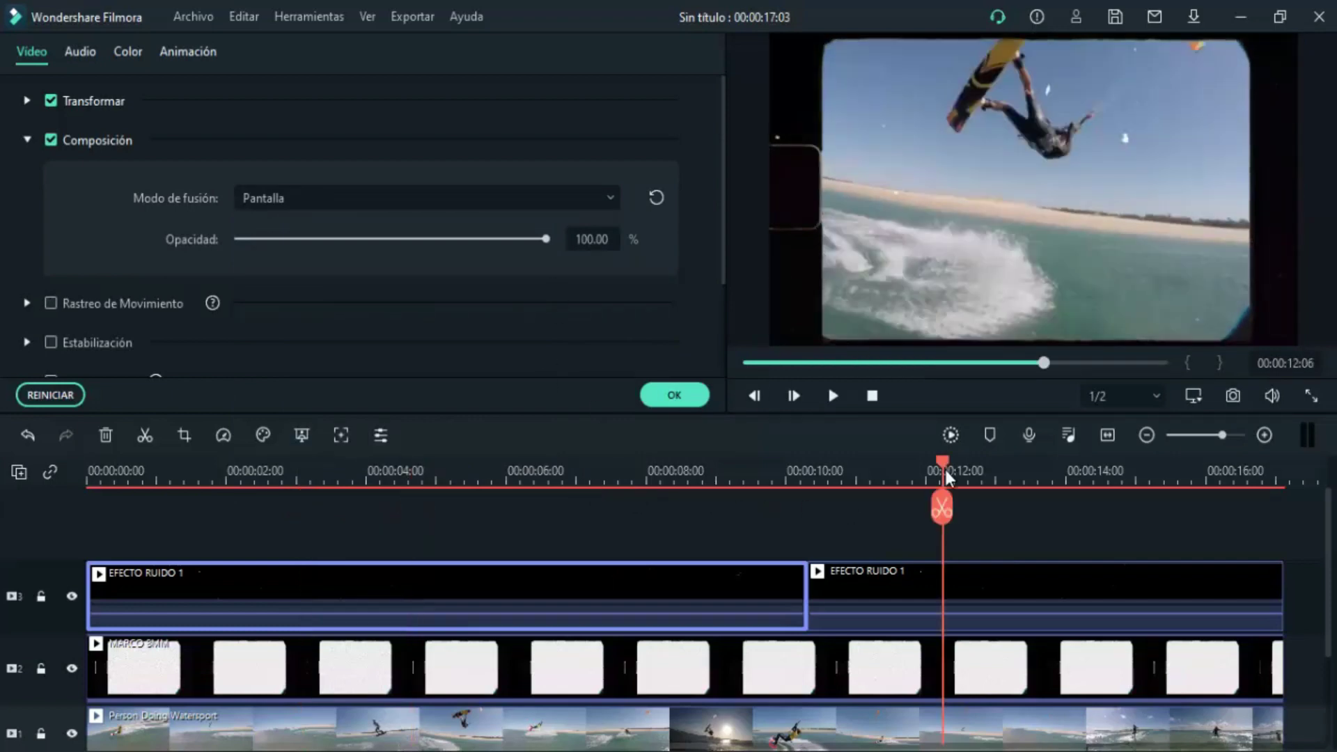
{"action": "left_click", "coordinate": [996, 578]}
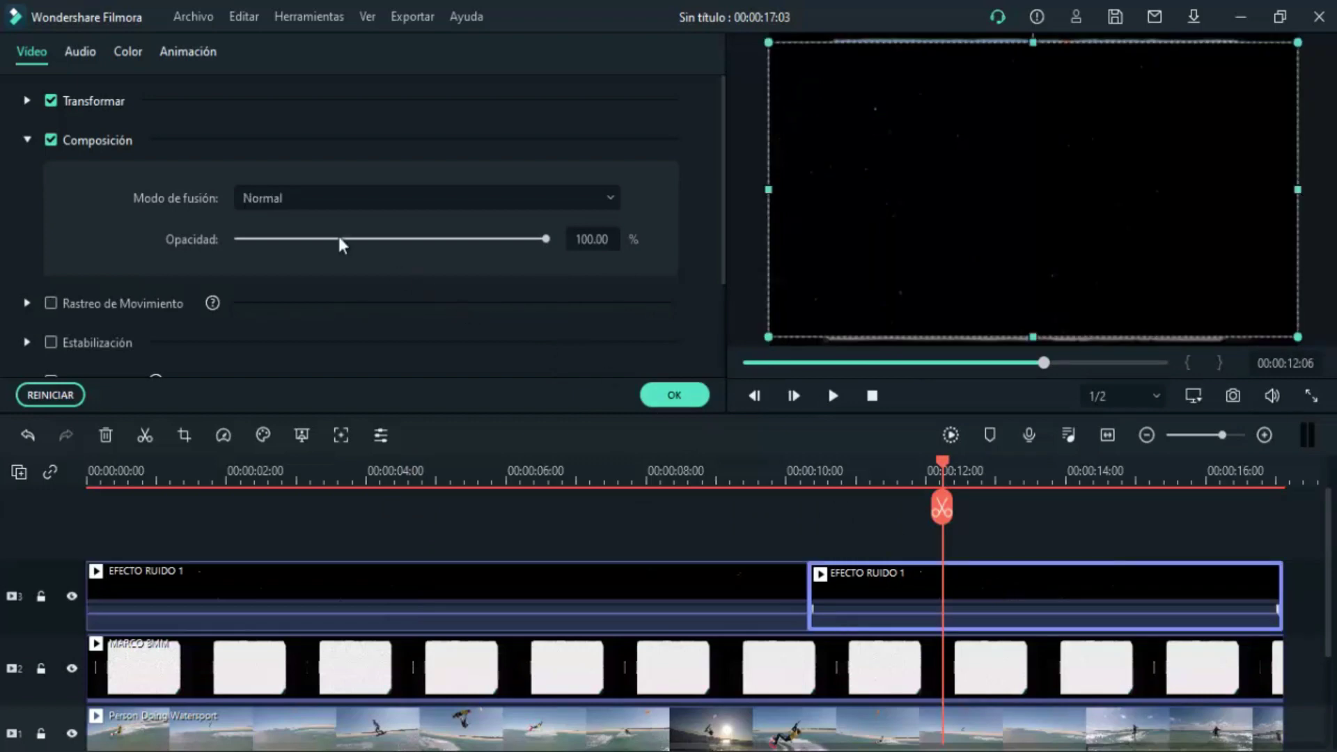
{"action": "left_click", "coordinate": [367, 195]}
{"action": "left_click", "coordinate": [303, 438]}
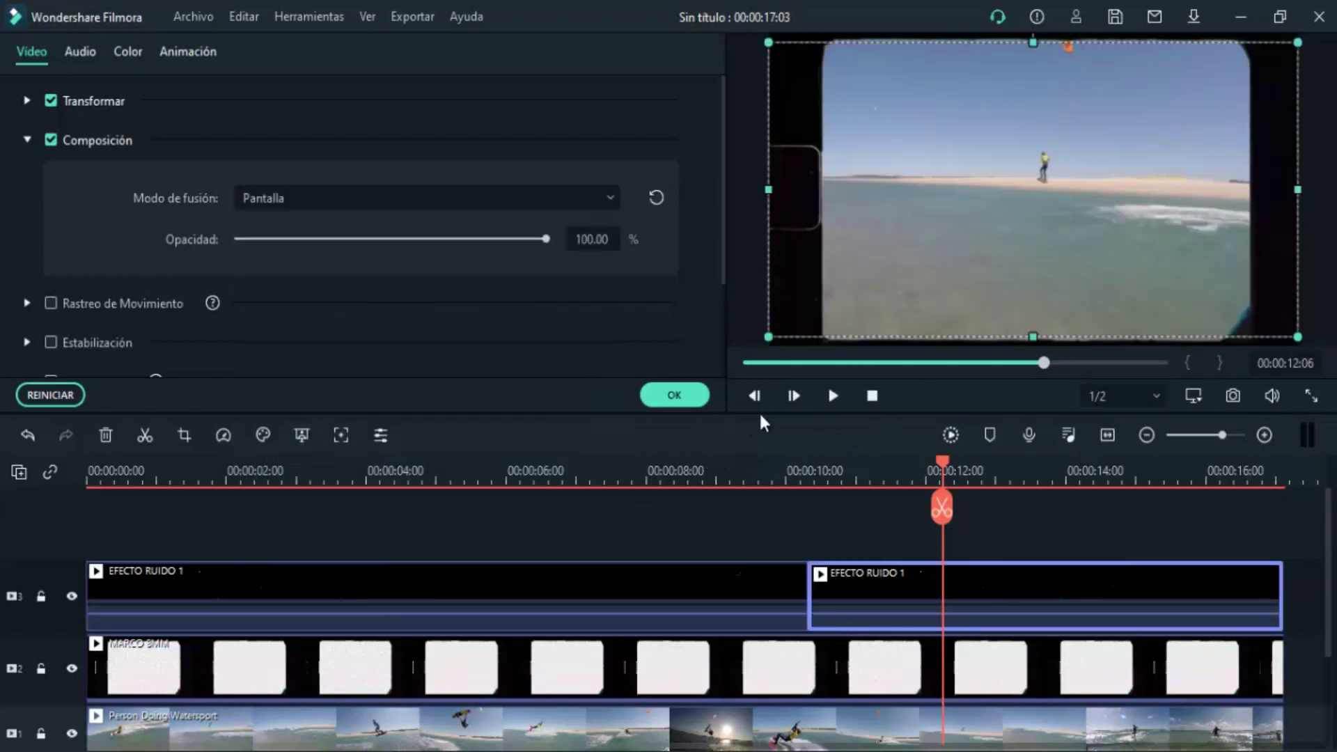
{"action": "left_click", "coordinate": [564, 469]}
{"action": "left_click", "coordinate": [833, 396]}
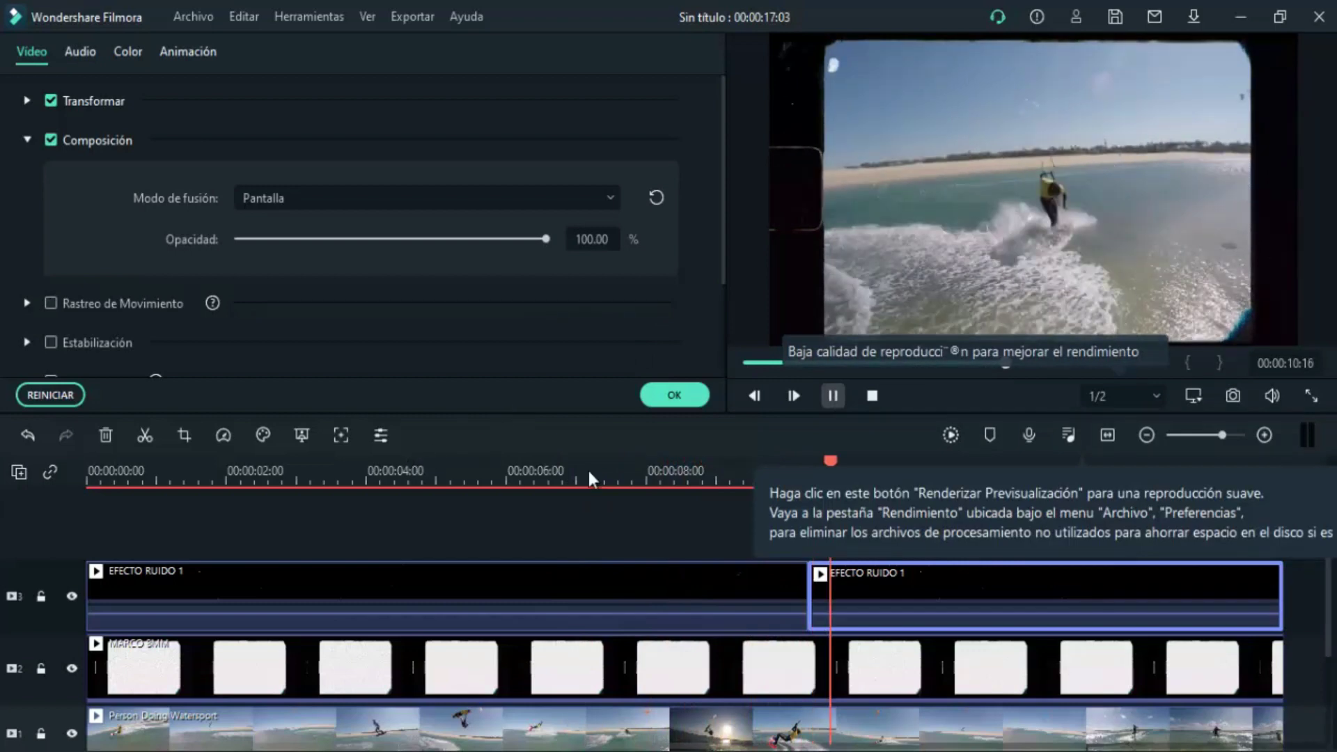
{"action": "left_click", "coordinate": [660, 398]}
{"action": "left_click", "coordinate": [836, 397]}
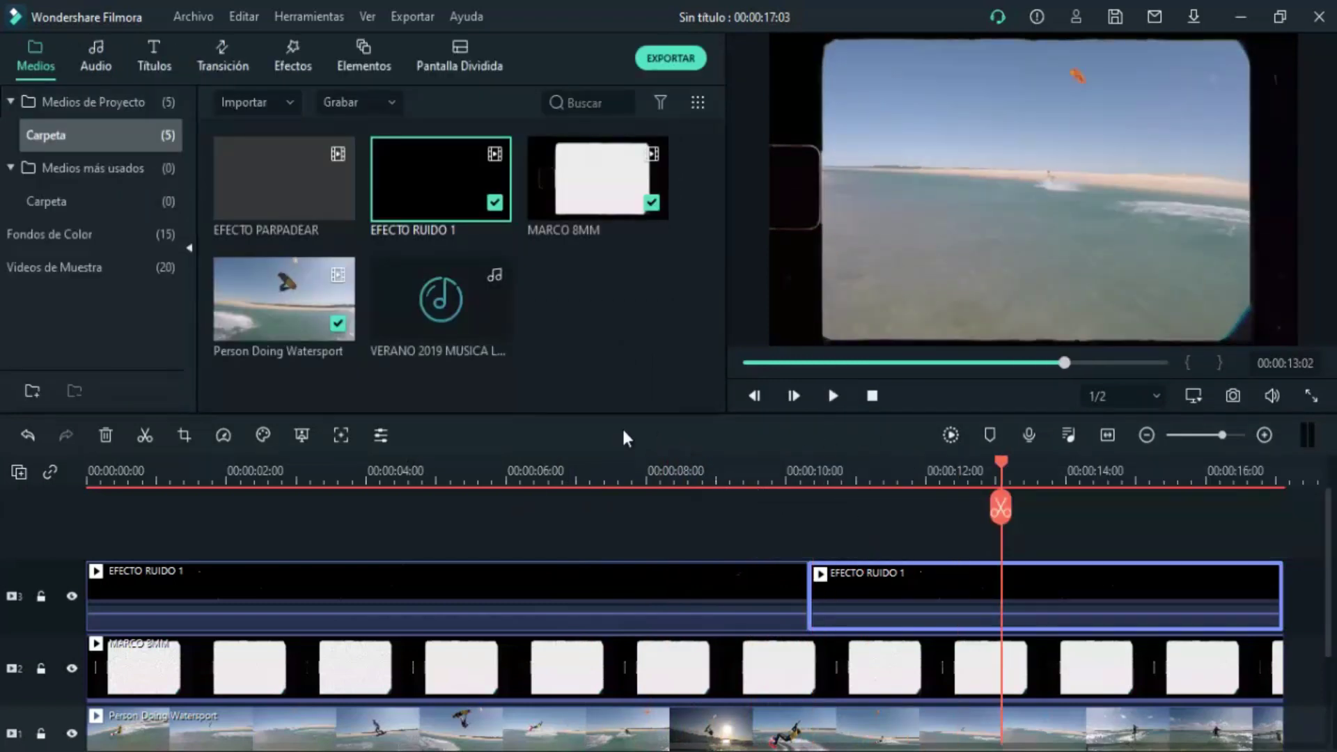
Place EFECTO PARPADEAR at the start of video track 4 and trim it to end with the other clips at 00:00:17:03
{"action": "left_click", "coordinate": [281, 189]}
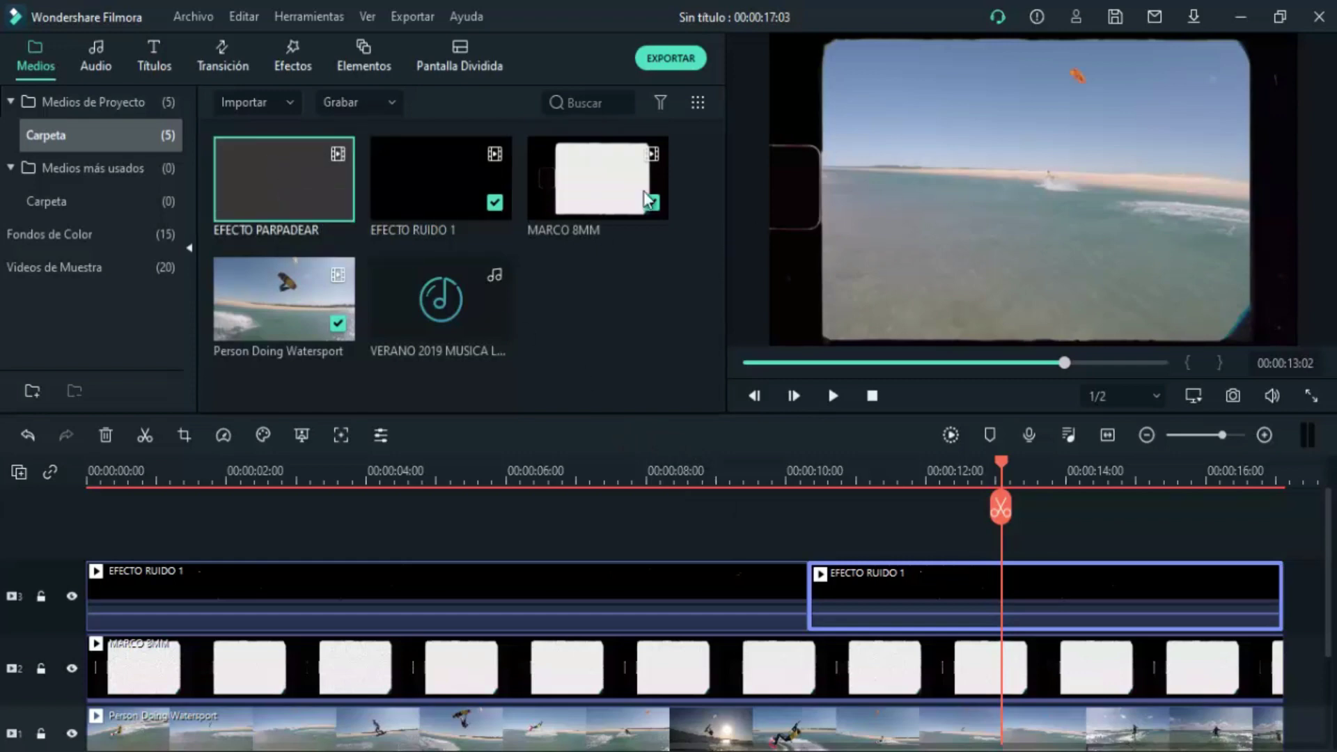
{"action": "left_click_drag", "start_coordinate": [278, 184], "coordinate": [95, 515]}
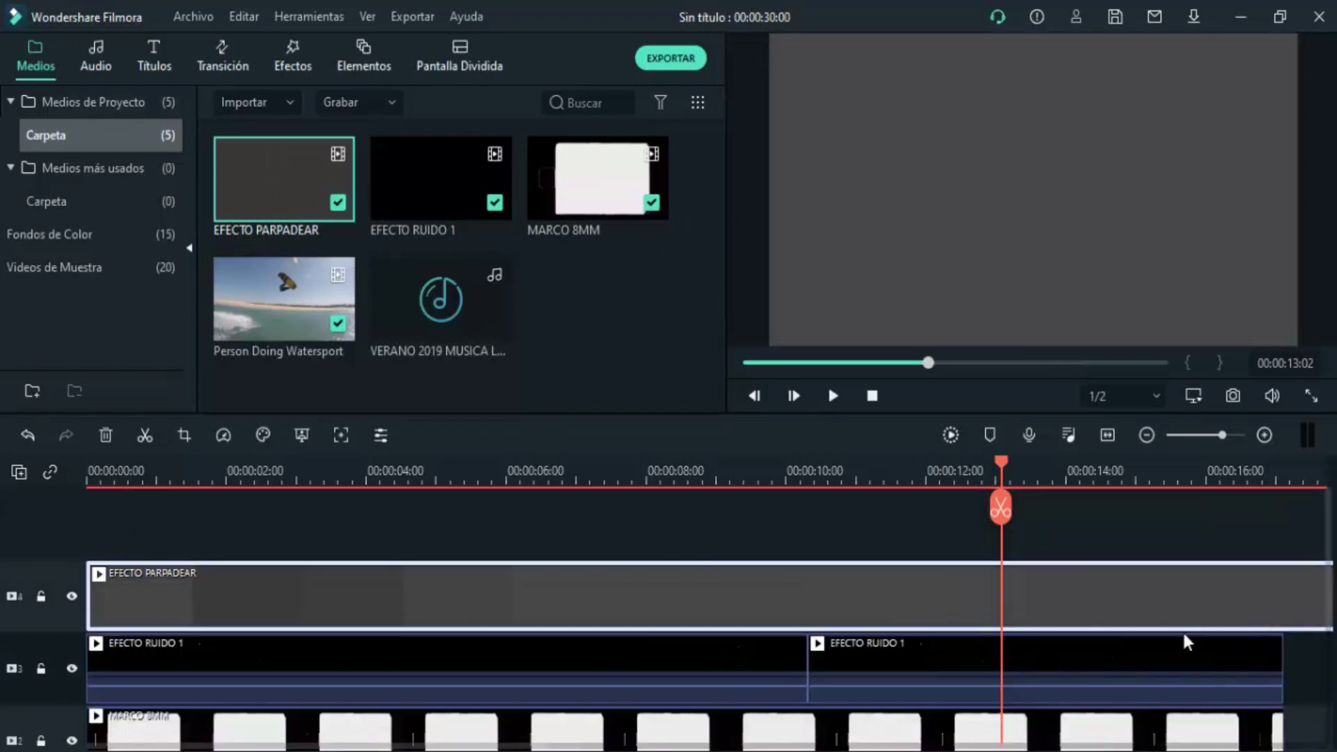
{"action": "scroll", "coordinate": [1184, 636], "scroll_direction": "right", "scroll_amount": 2}
{"action": "scroll", "coordinate": [1024, 620], "scroll_direction": "right", "scroll_amount": 10}
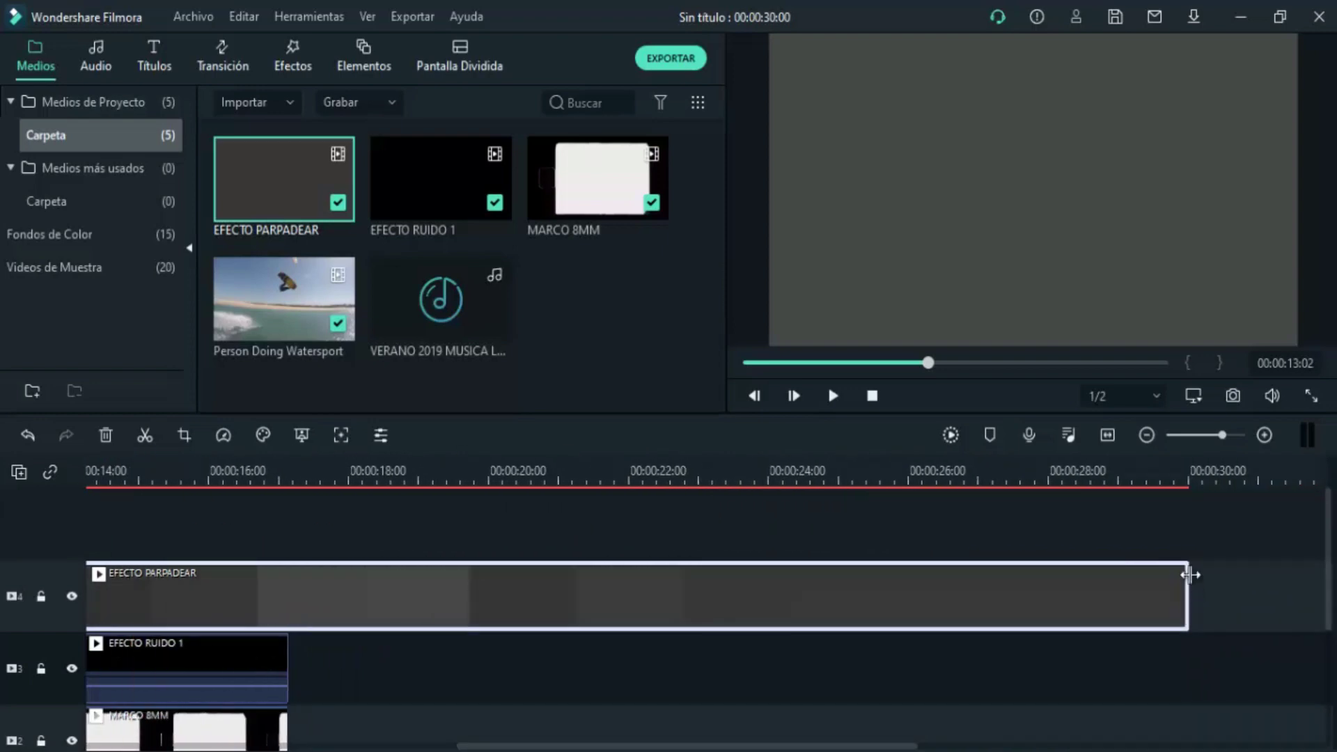
{"action": "left_click_drag", "start_coordinate": [1189, 575], "coordinate": [288, 596]}
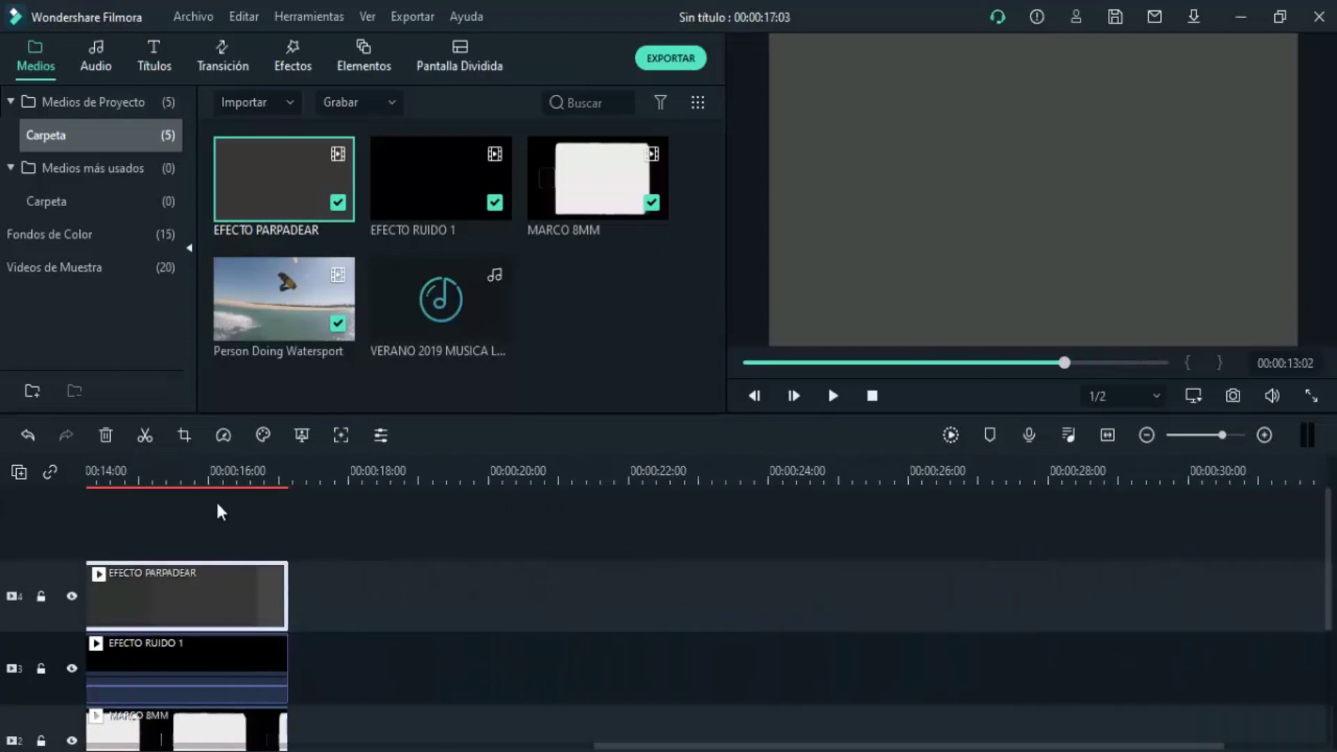
{"action": "left_click_drag", "start_coordinate": [681, 746], "coordinate": [72, 746]}
Set the EFECTO PARPADEAR clip to the Pantalla blending mode with 41.72% opacity and confirm
{"action": "double_click", "coordinate": [406, 599]}
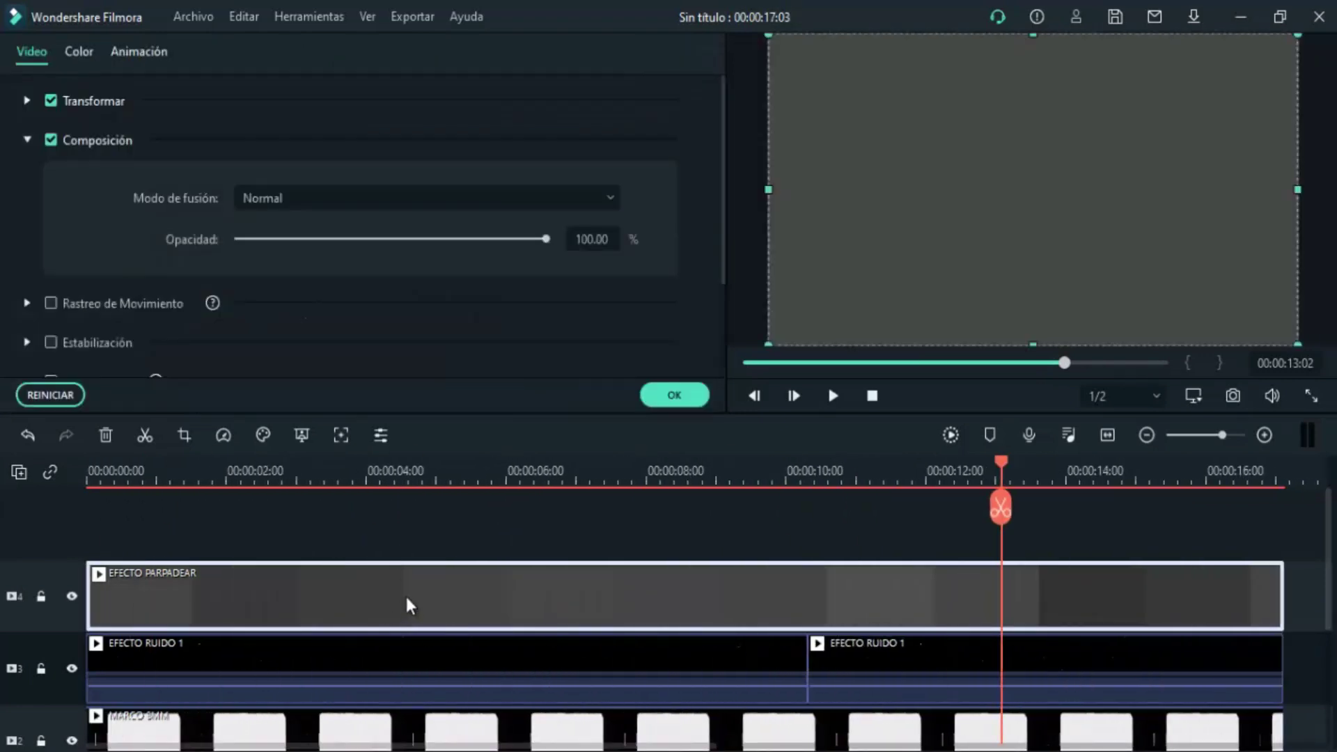
{"action": "left_click", "coordinate": [428, 198]}
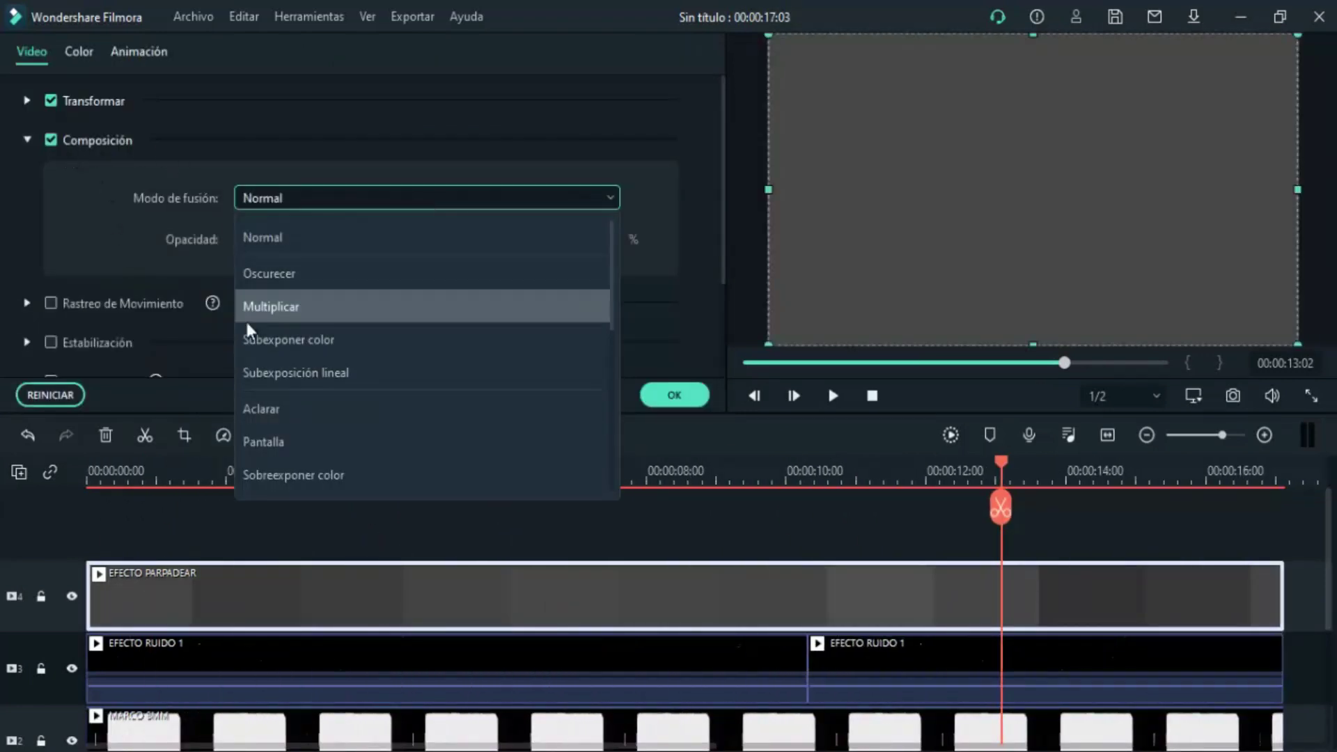
{"action": "left_click", "coordinate": [283, 443]}
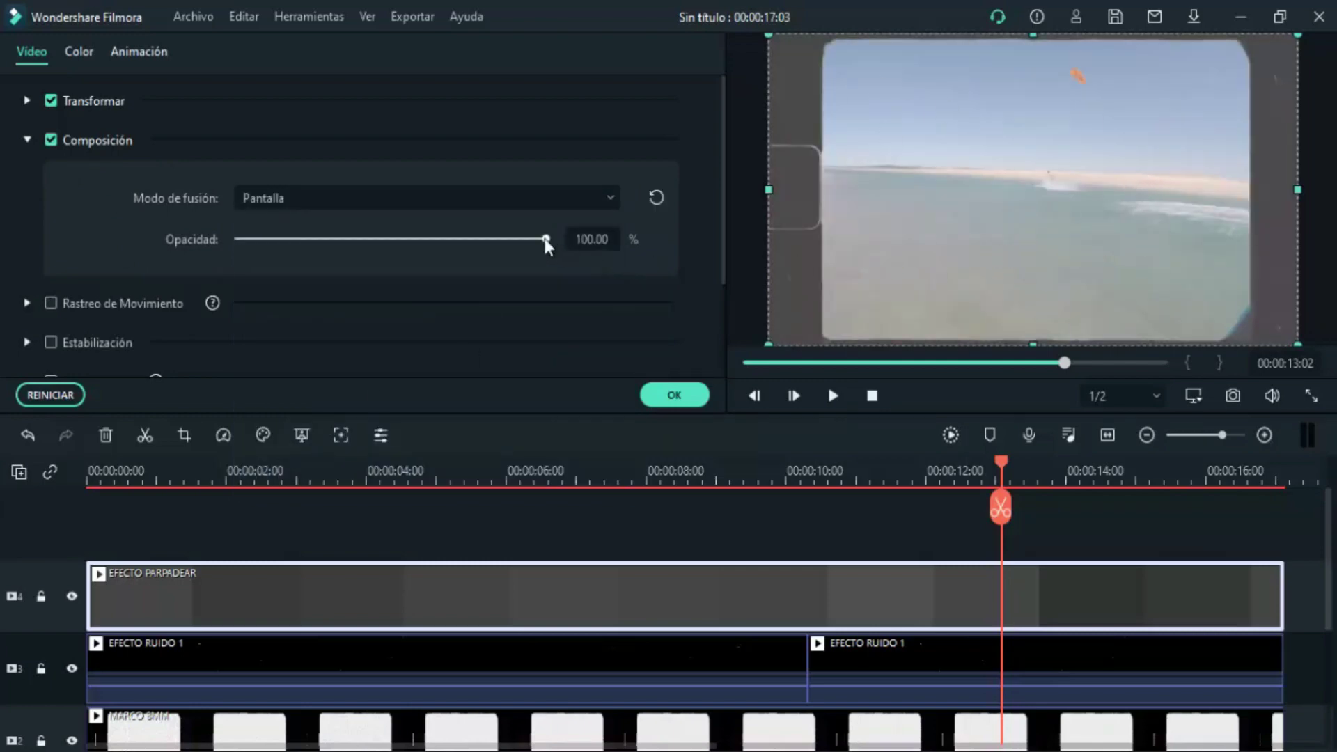
{"action": "left_click_drag", "start_coordinate": [539, 239], "coordinate": [366, 239]}
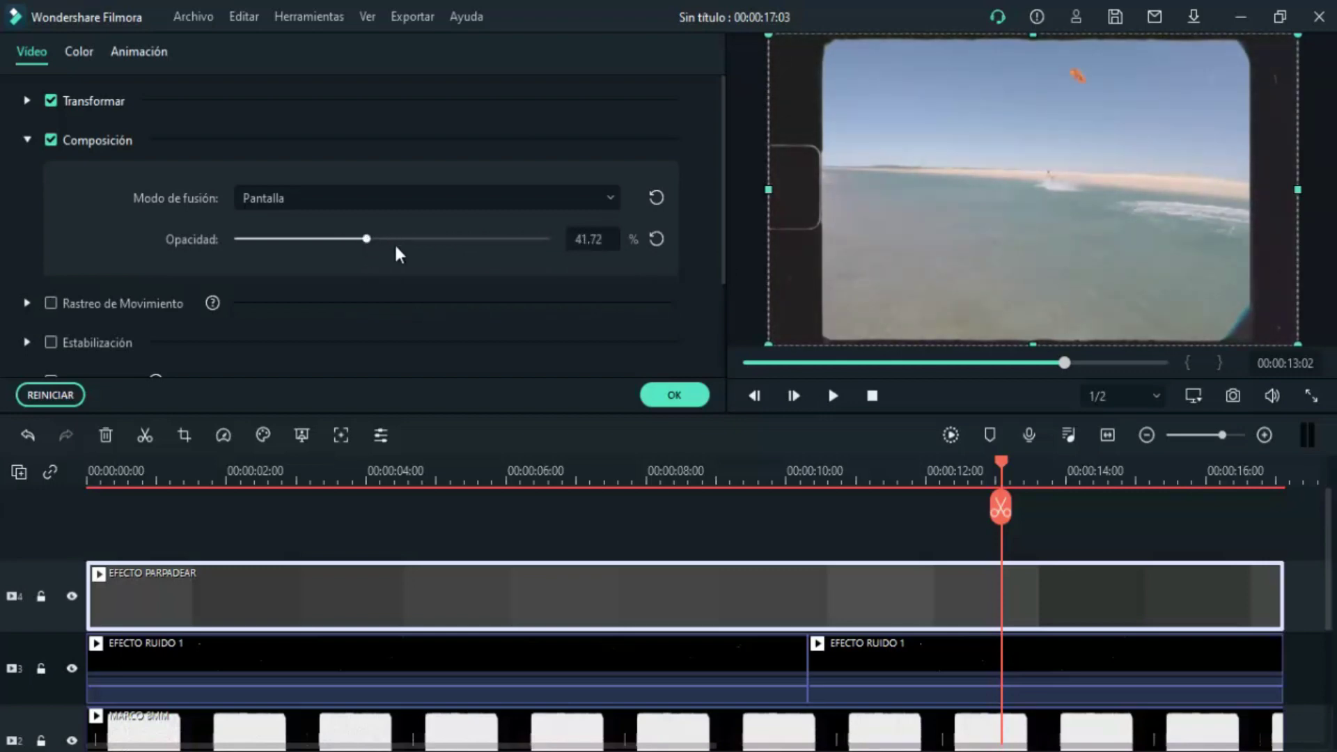
{"action": "left_click", "coordinate": [678, 397]}
Open the 3D LUT color settings of the Person Doing Watersport clip on video track 1
{"action": "scroll", "coordinate": [622, 582], "scroll_direction": "down", "scroll_amount": 3}
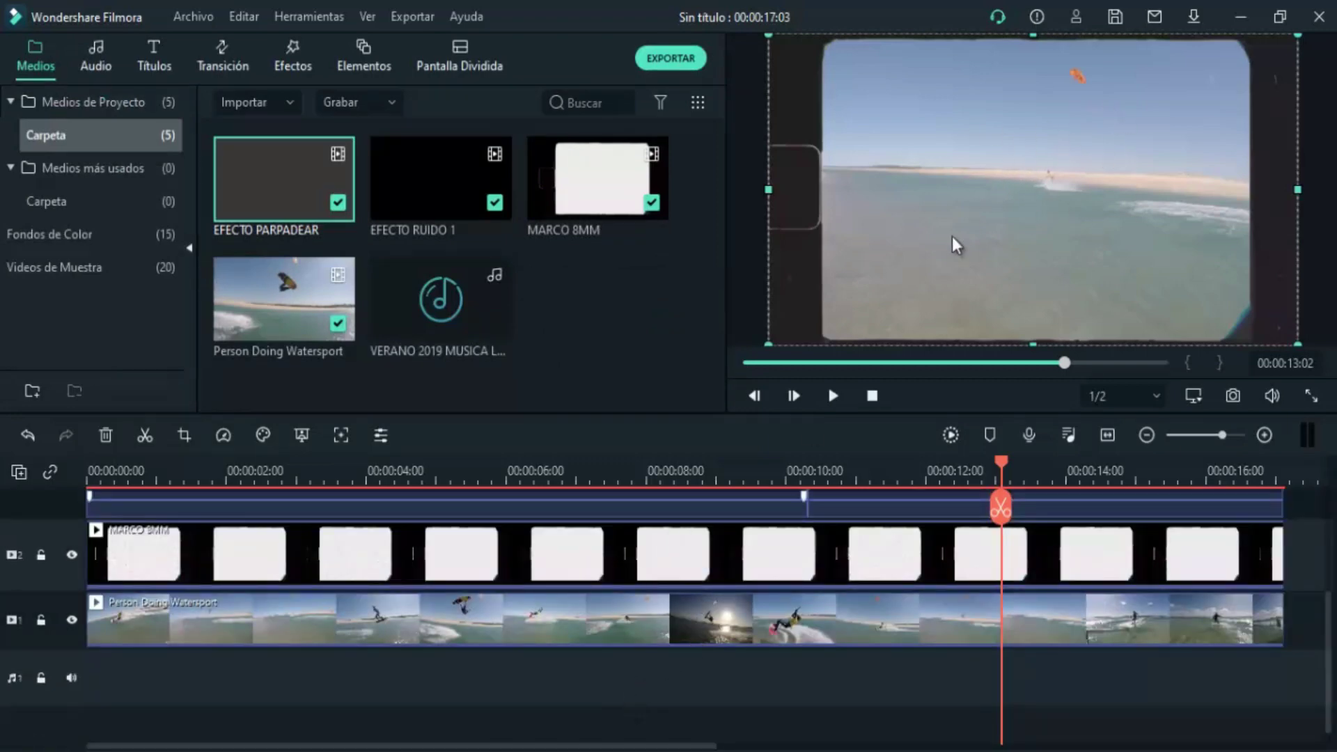
{"action": "left_click", "coordinate": [496, 621]}
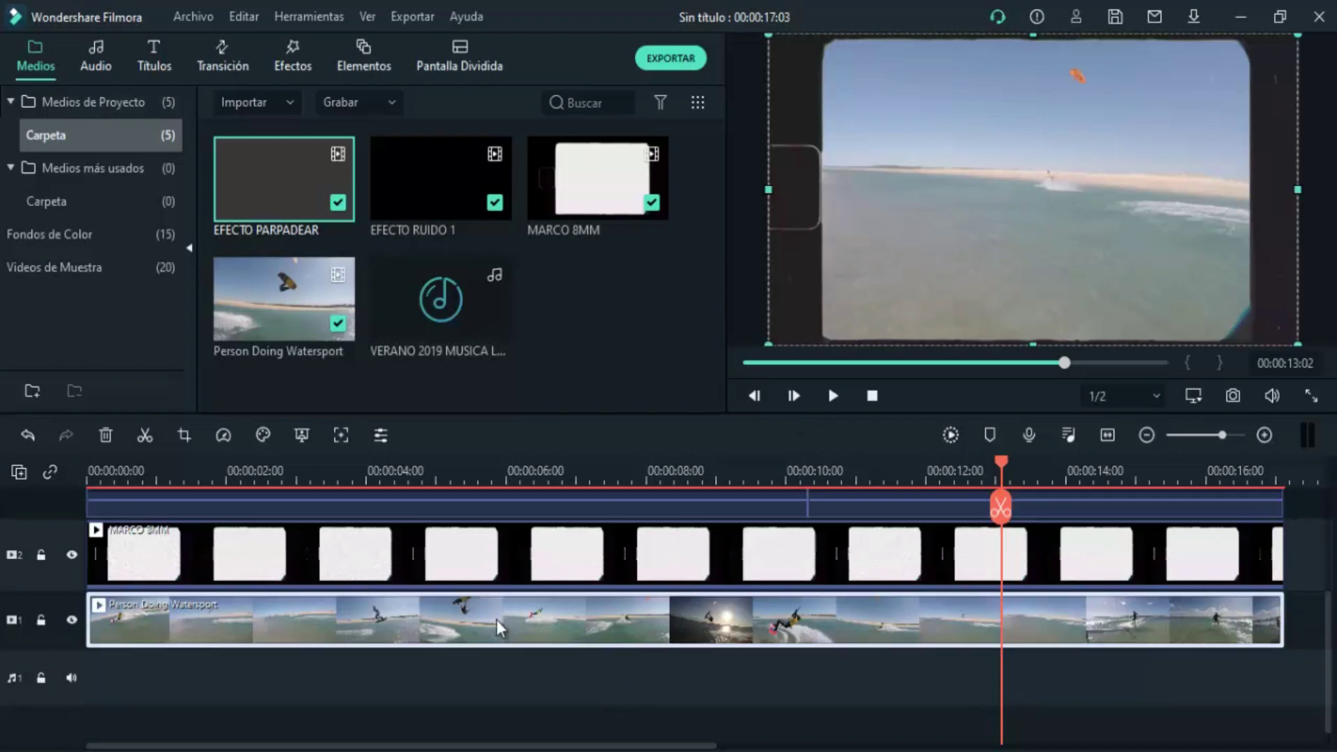
{"action": "double_click", "coordinate": [496, 620]}
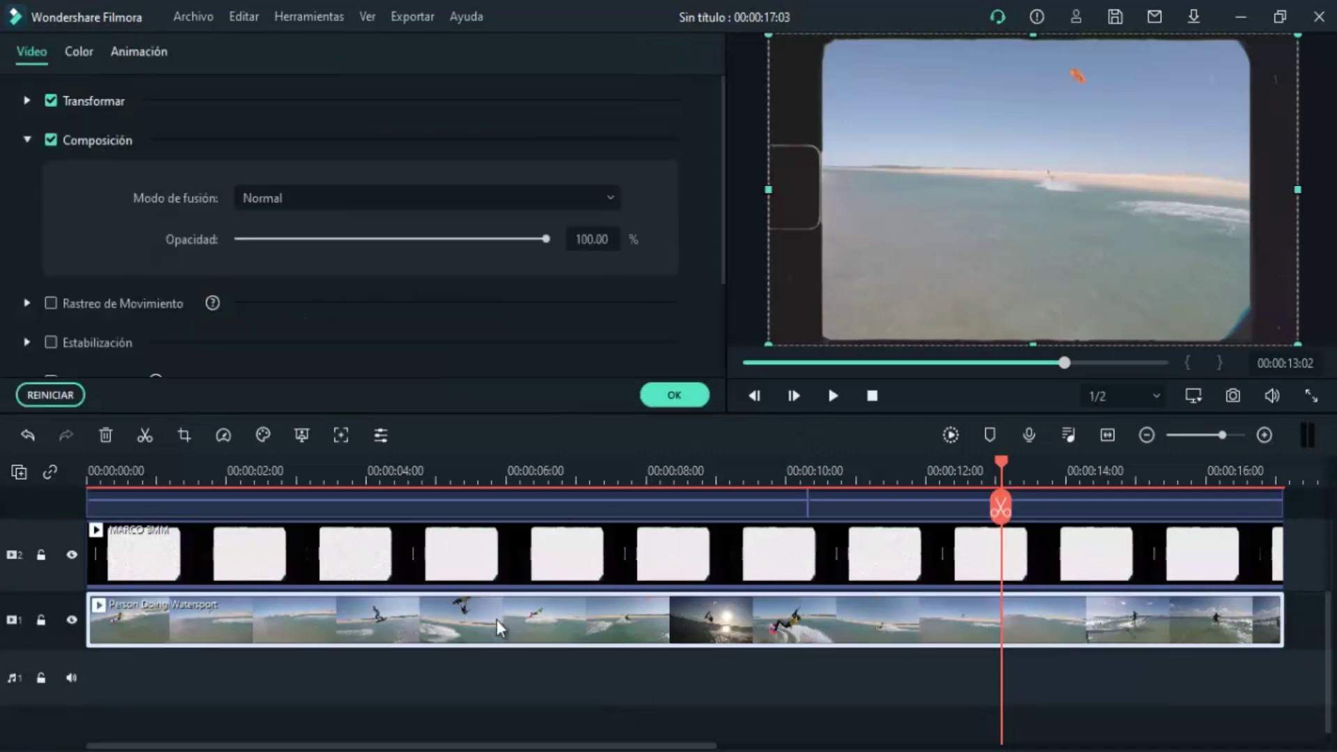
{"action": "left_click", "coordinate": [26, 140]}
{"action": "left_click", "coordinate": [74, 52]}
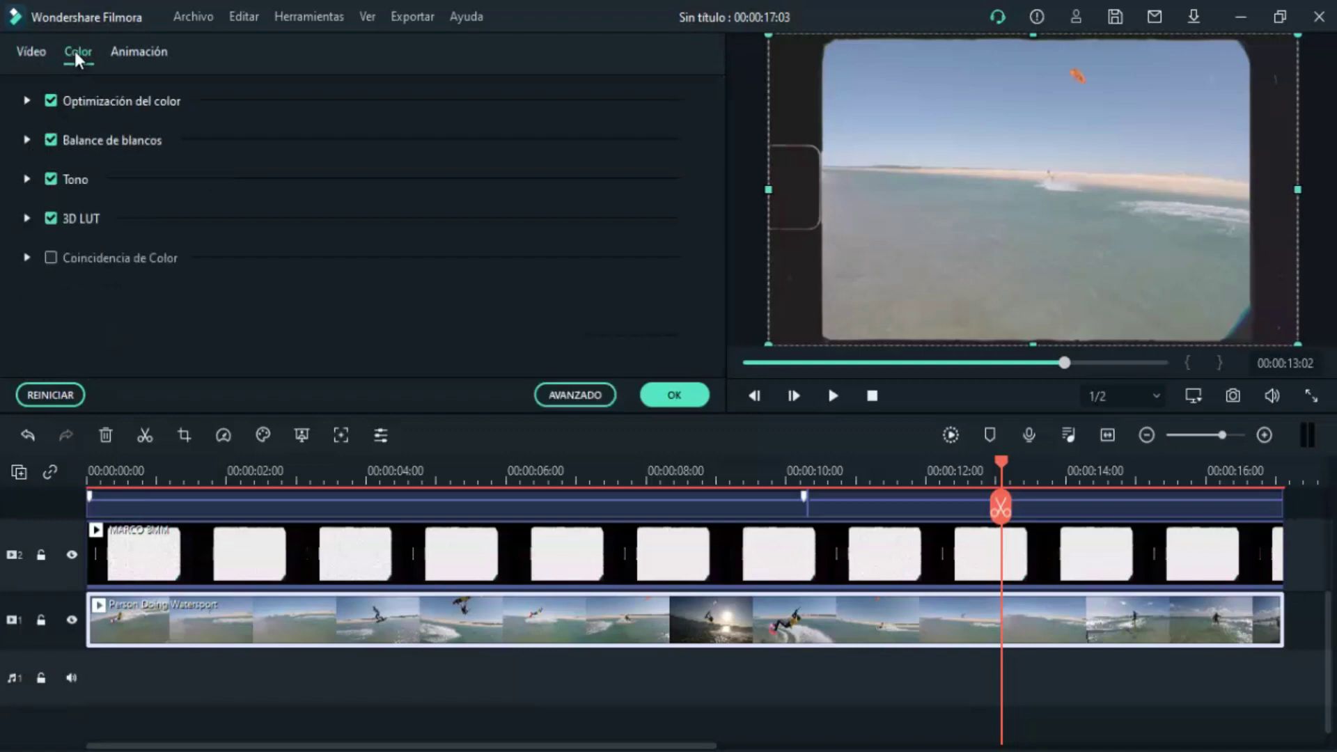
{"action": "left_click", "coordinate": [27, 219]}
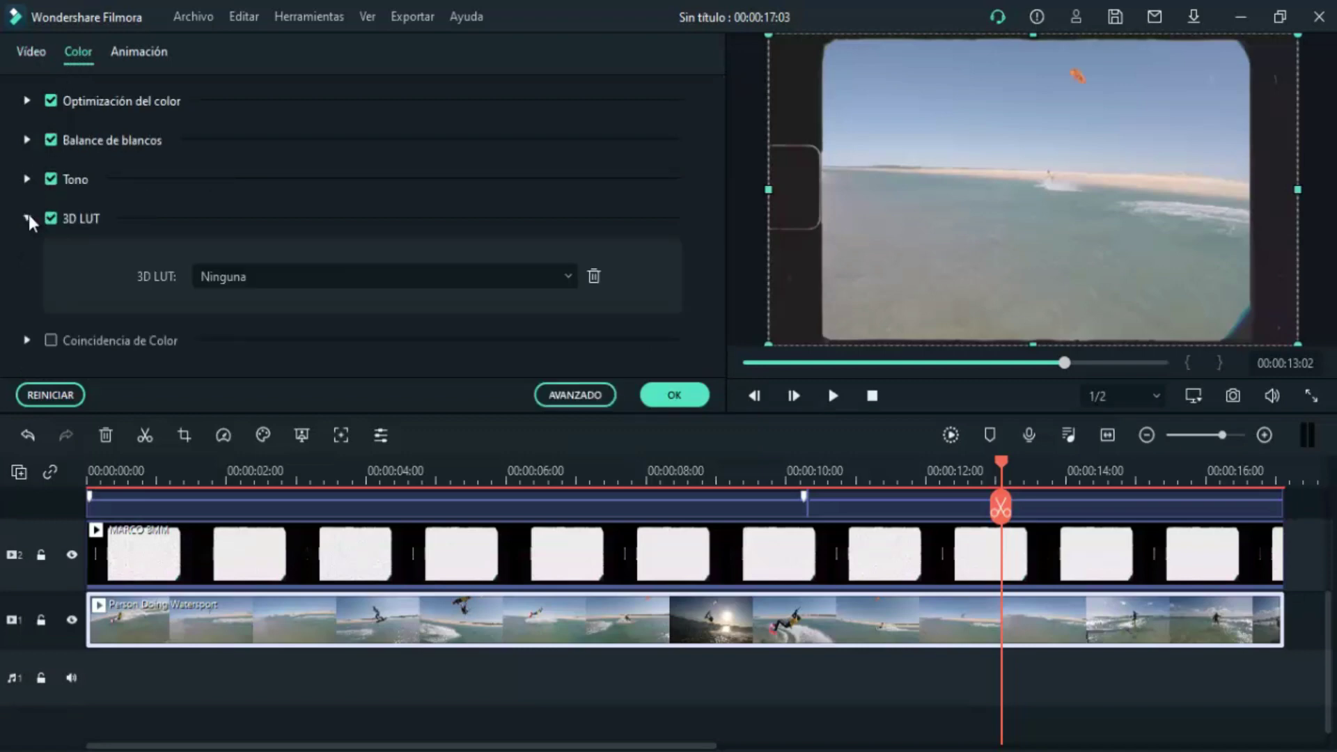
Try the Película en blanco y negro 3D LUT on the watersport clip, preview it at several points, and reset the LUT to Ninguna
{"action": "left_click", "coordinate": [565, 279]}
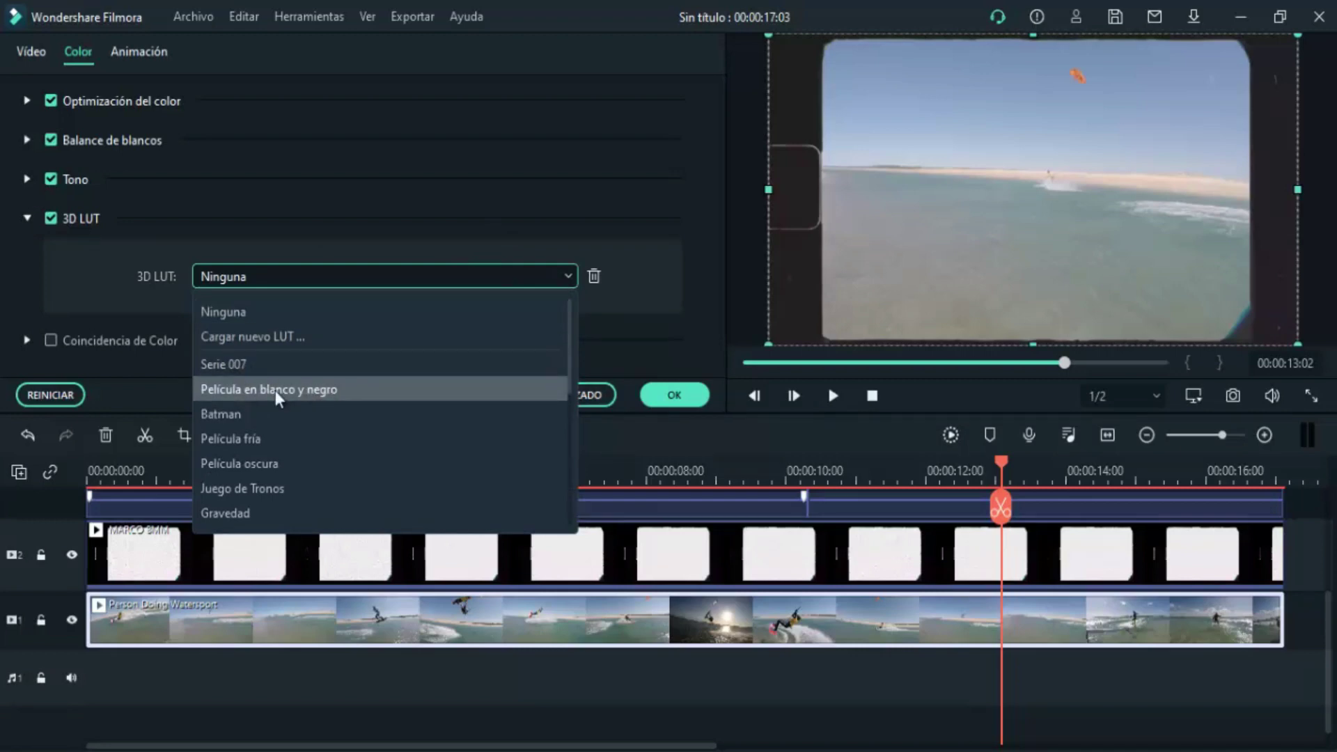
{"action": "left_click", "coordinate": [332, 390]}
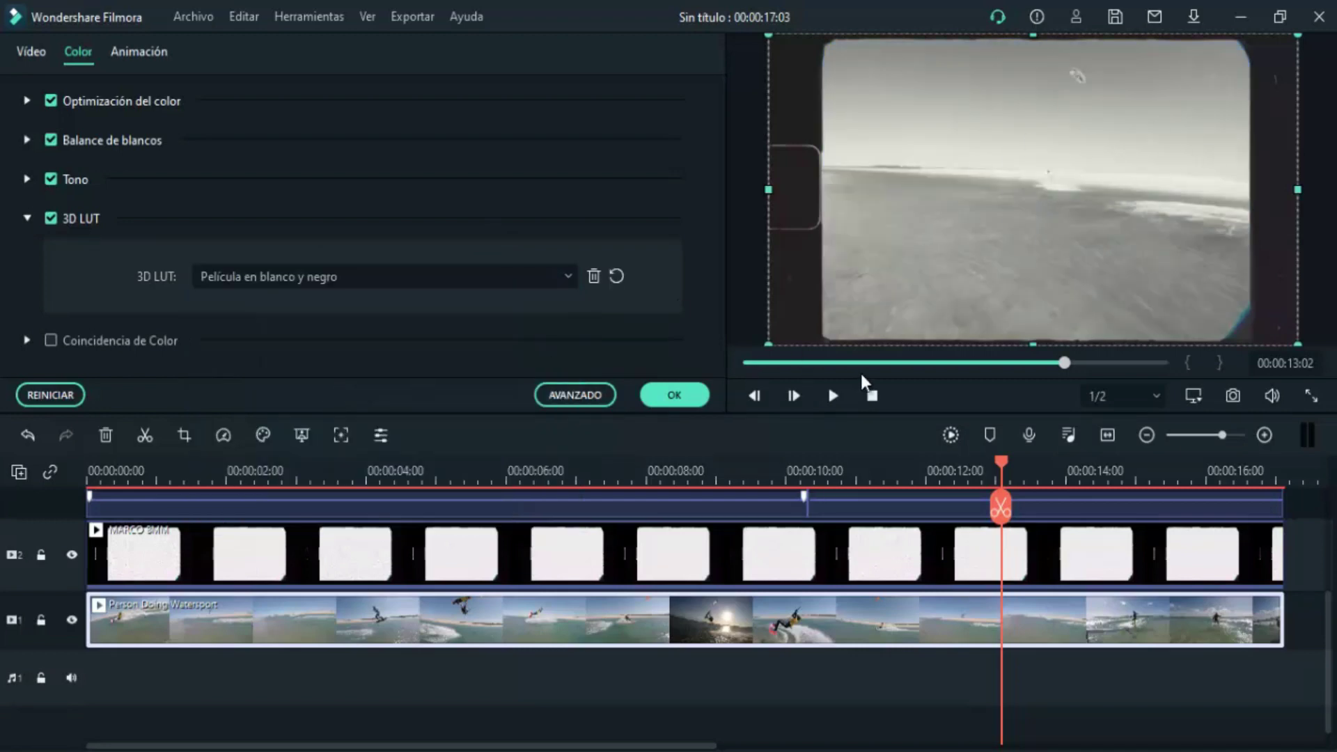
{"action": "left_click_drag", "start_coordinate": [844, 470], "coordinate": [672, 480]}
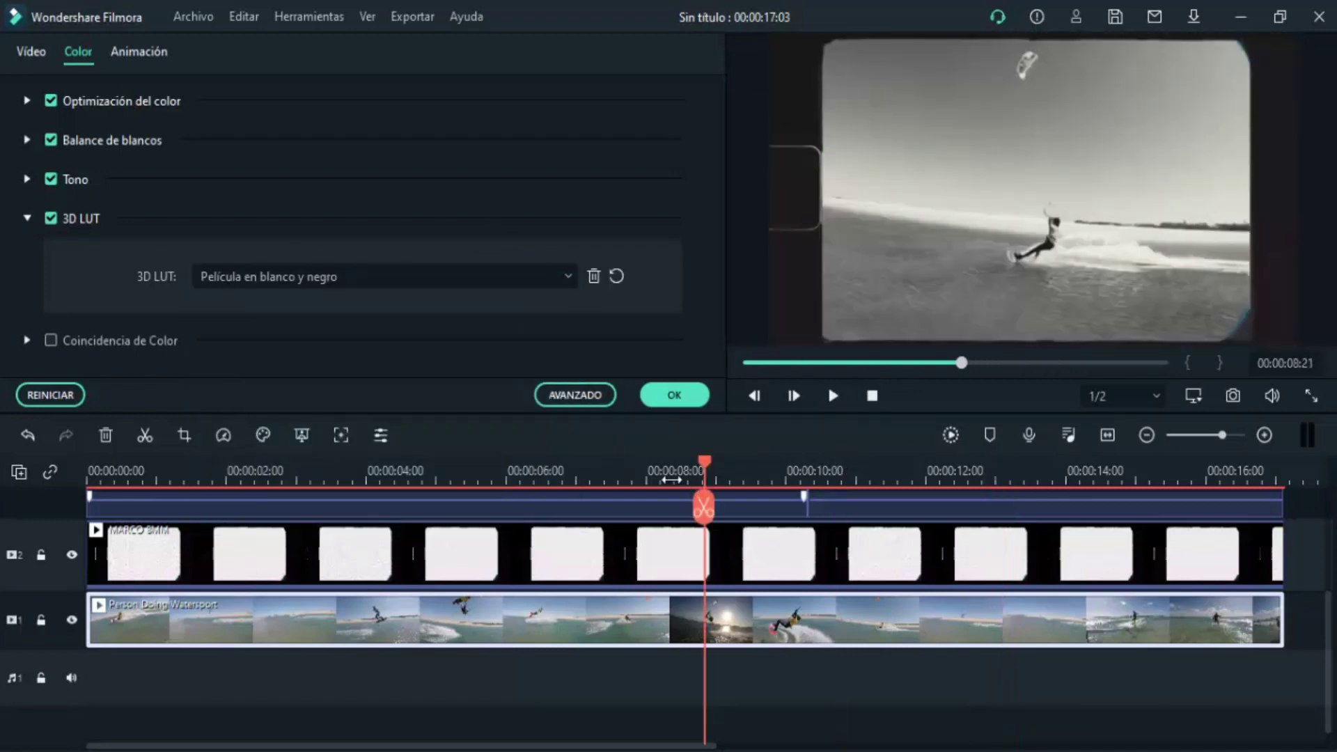
{"action": "left_click", "coordinate": [510, 479]}
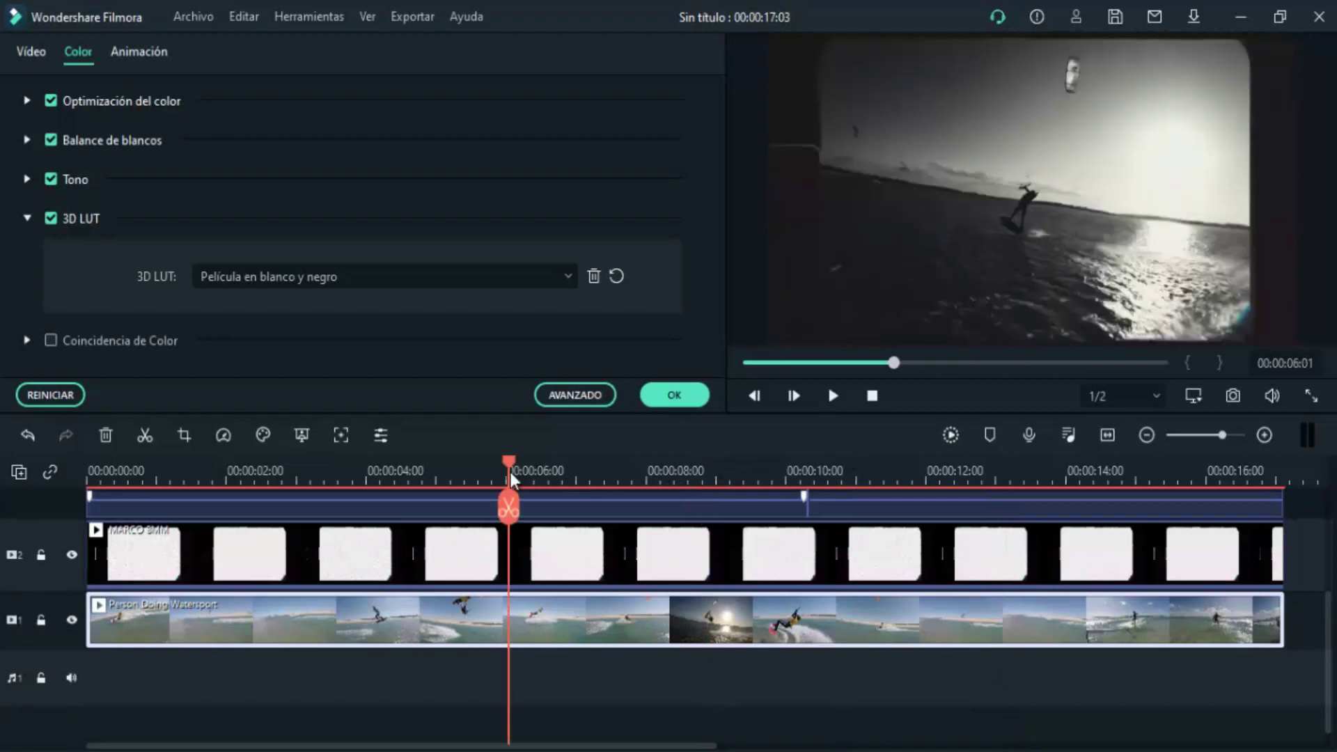
{"action": "left_click", "coordinate": [565, 275]}
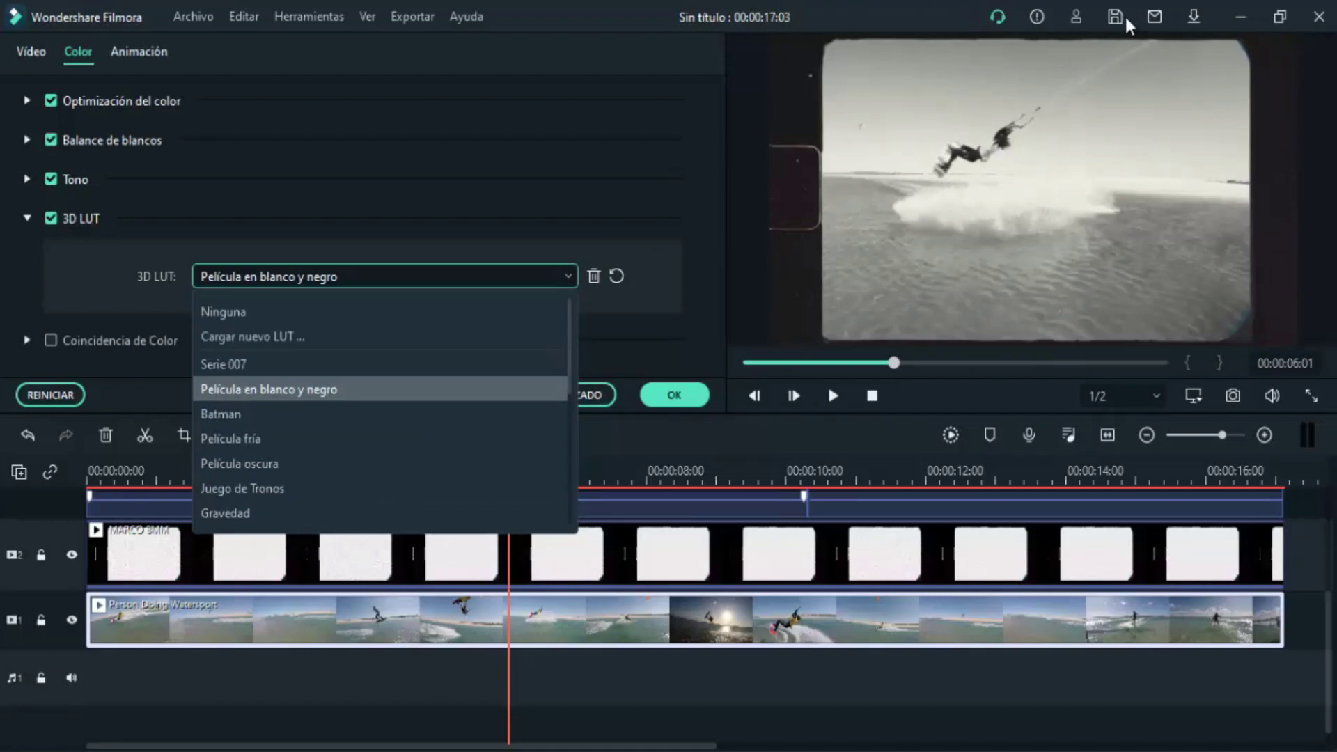
{"action": "left_click_drag", "start_coordinate": [570, 332], "coordinate": [569, 462]}
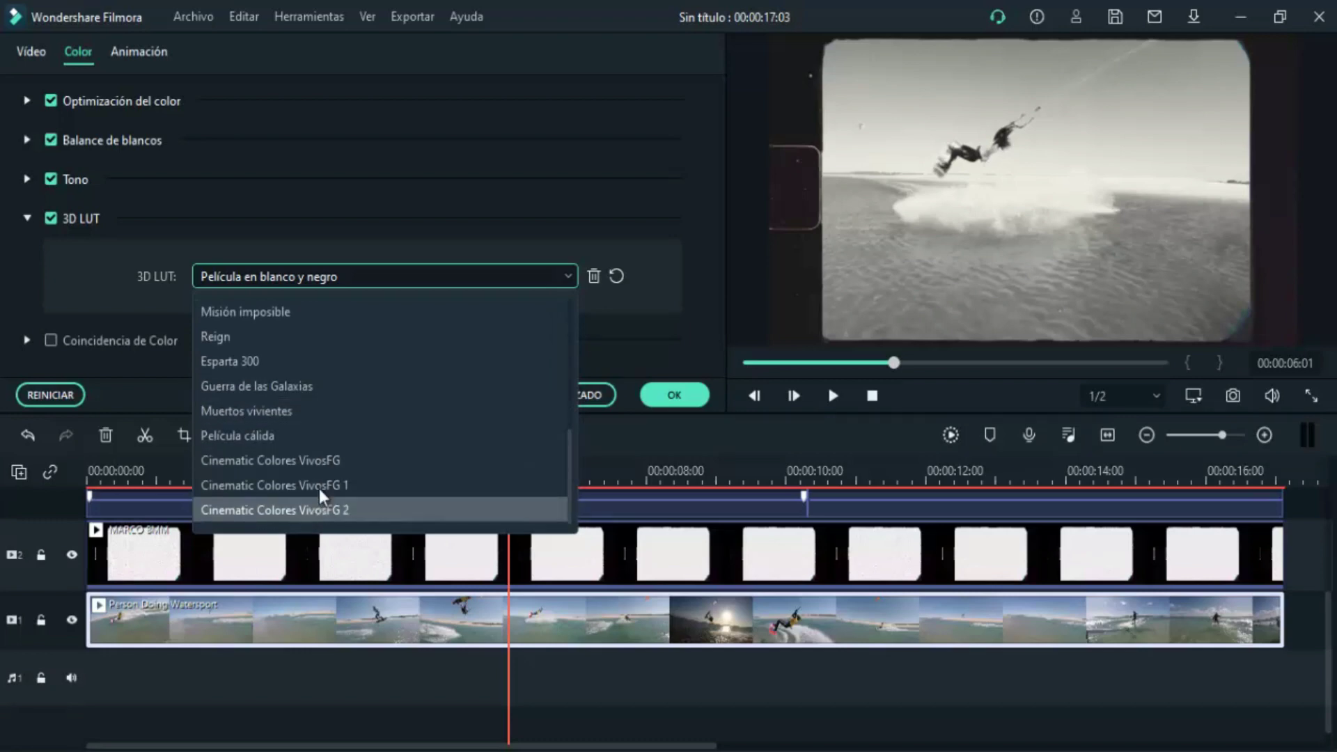
{"action": "scroll", "coordinate": [401, 394], "scroll_direction": "up", "scroll_amount": 5}
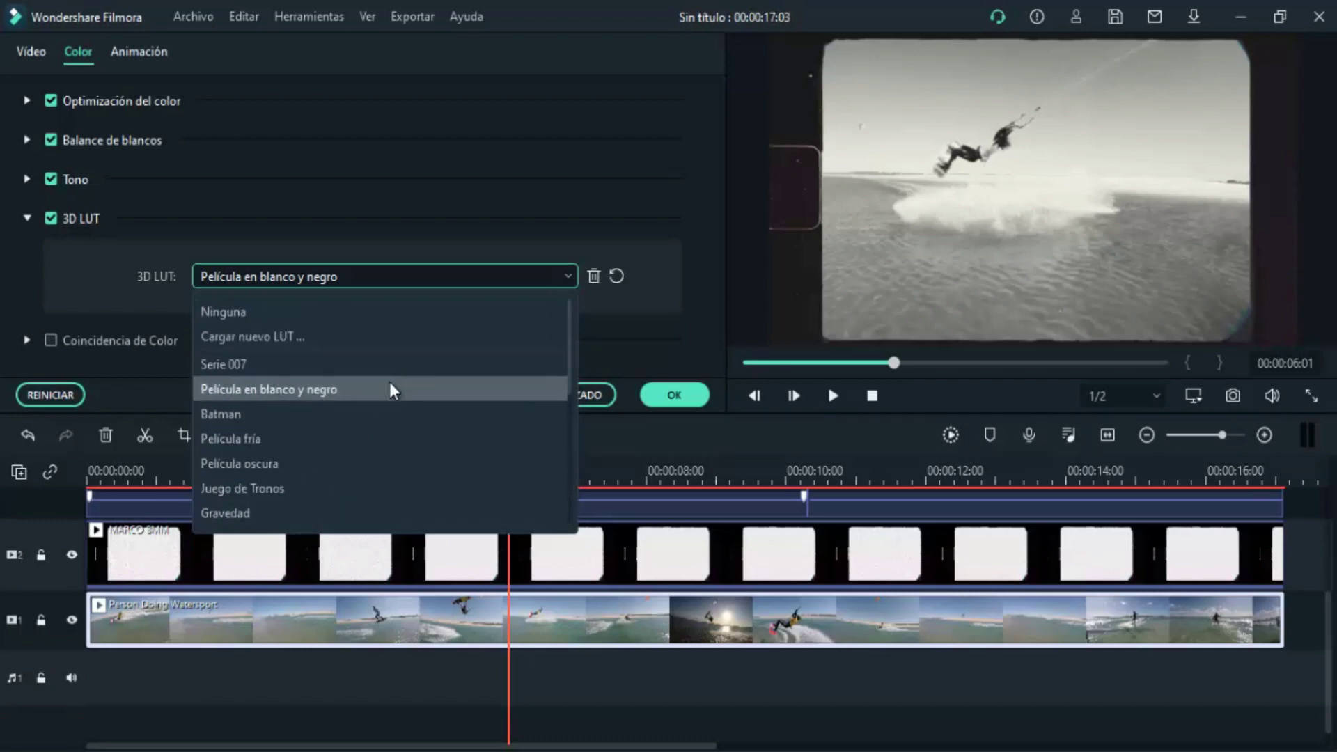
{"action": "left_click", "coordinate": [337, 311]}
Apply the Cinematic Colores VivosFG 3D LUT to the watersport clip and confirm
{"action": "left_click", "coordinate": [561, 276]}
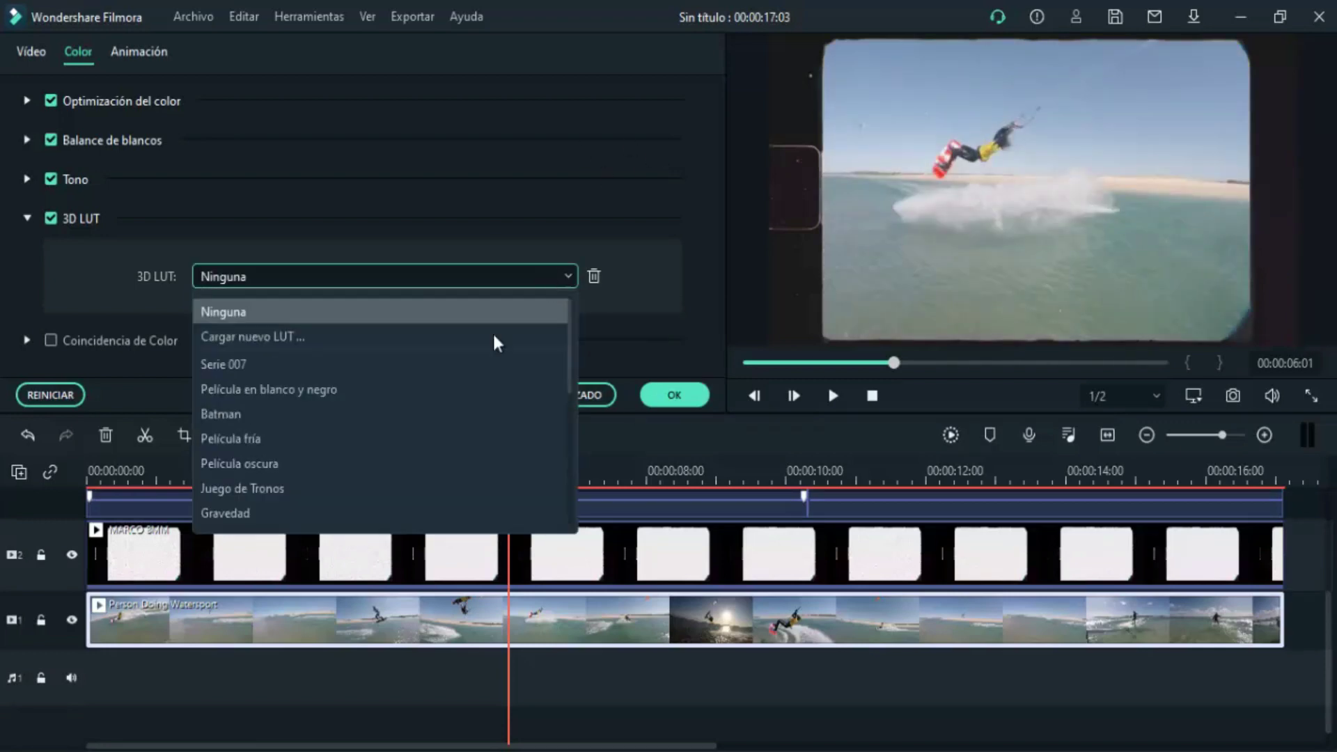
{"action": "scroll", "coordinate": [420, 503], "scroll_direction": "down", "scroll_amount": 5}
{"action": "left_click", "coordinate": [392, 461]}
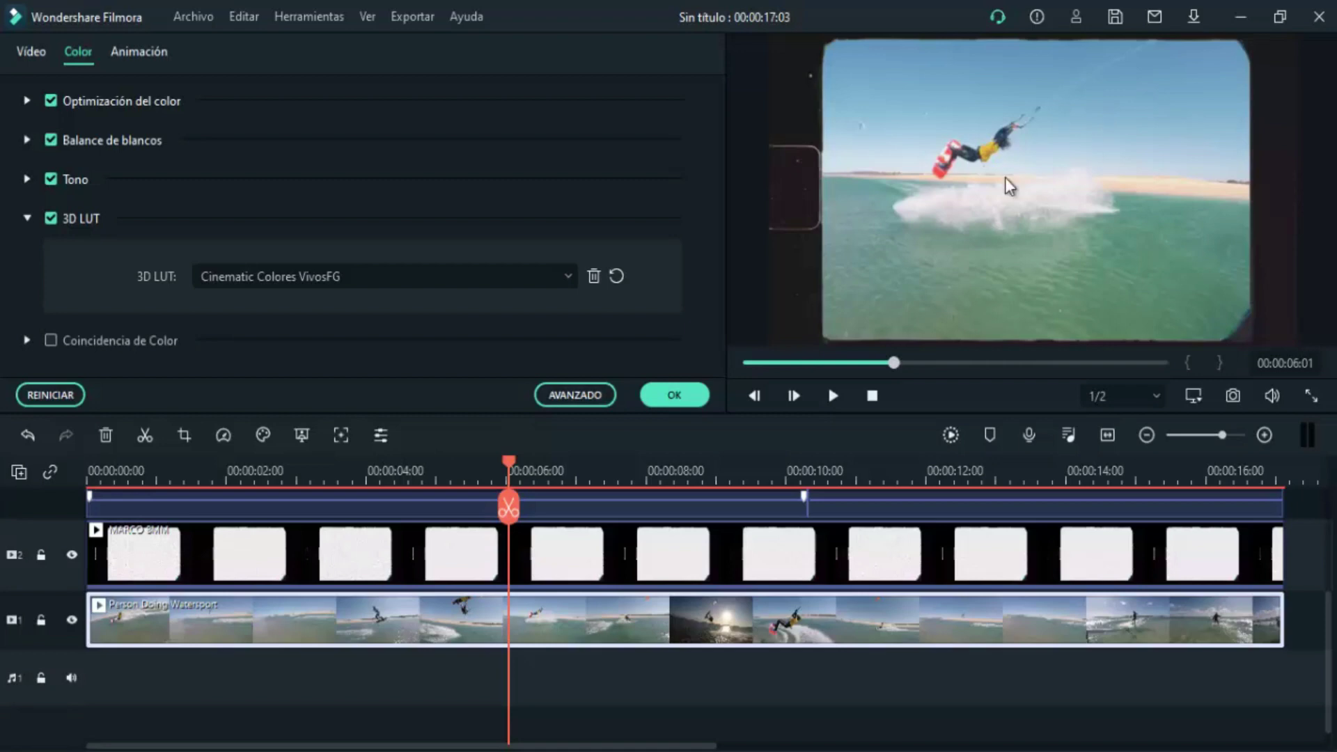
{"action": "left_click", "coordinate": [673, 394]}
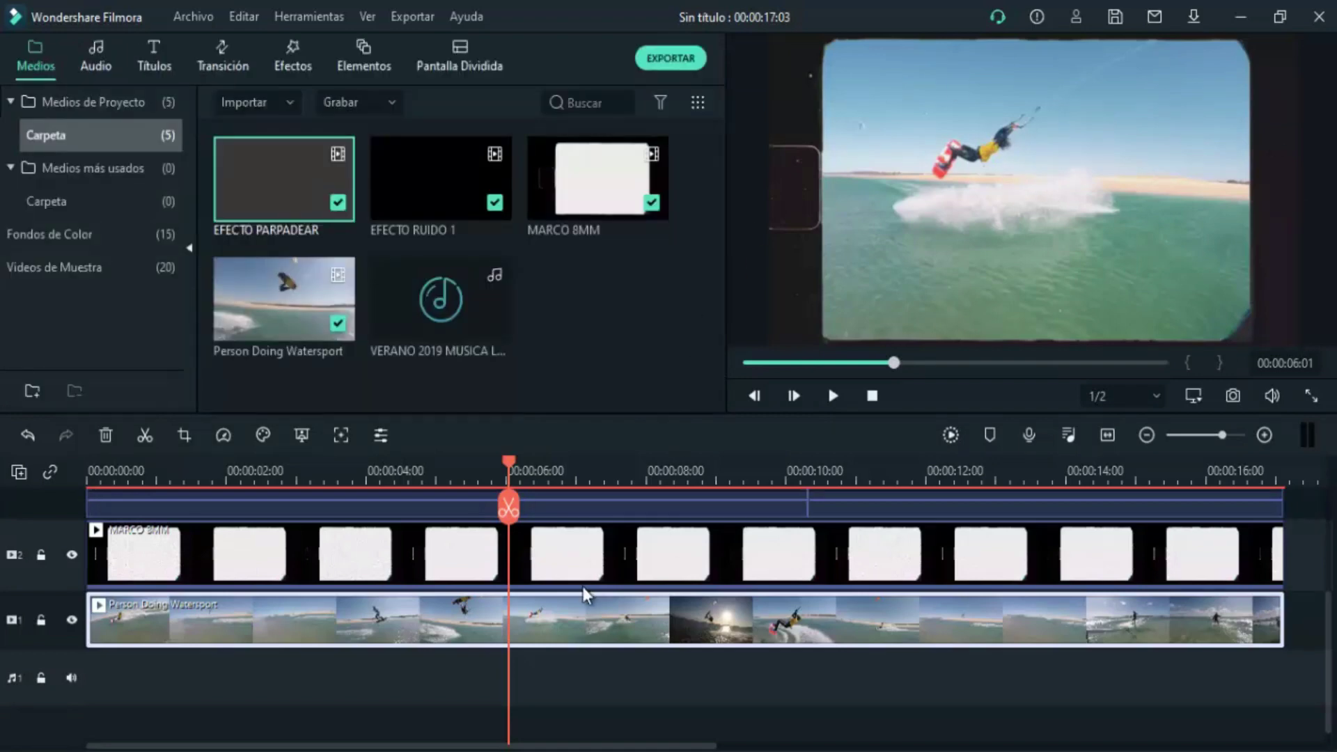
Render the timeline preview for smooth playback
{"action": "scroll", "coordinate": [582, 587], "scroll_direction": "up", "scroll_amount": 5}
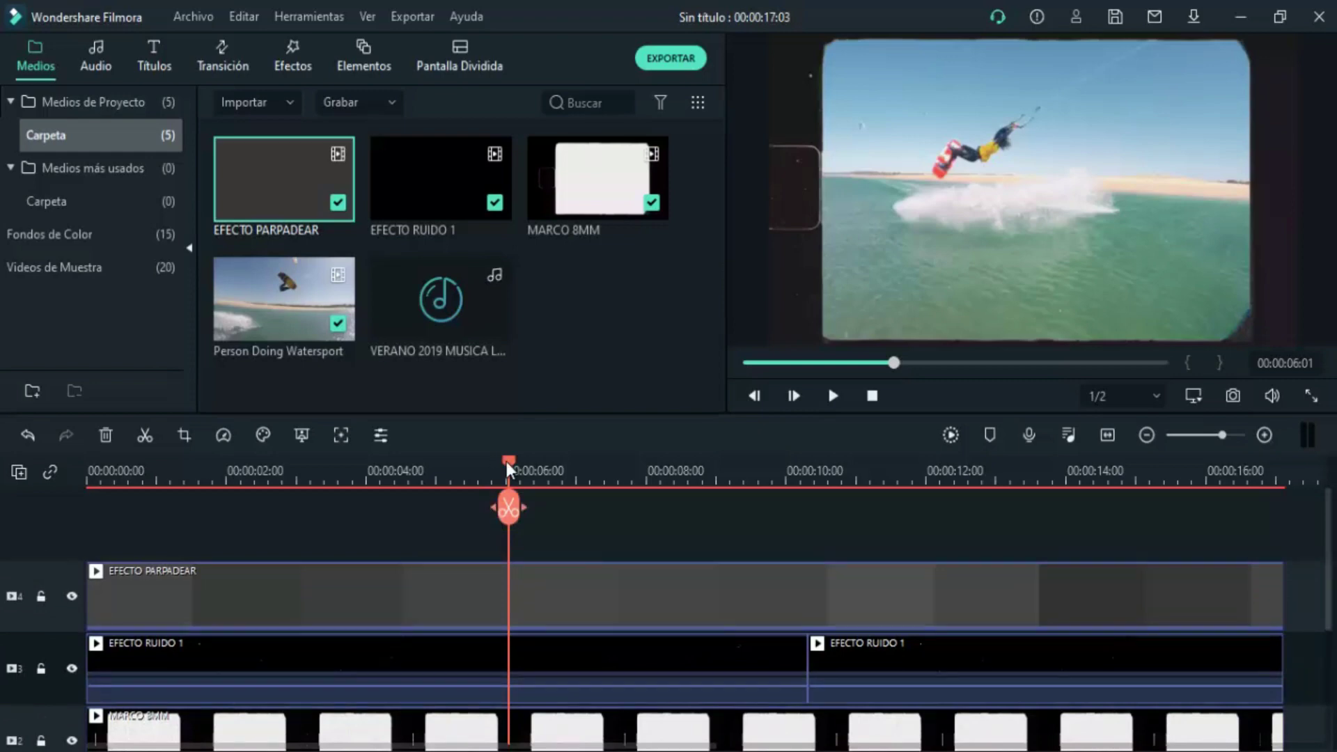
{"action": "left_click", "coordinate": [950, 435]}
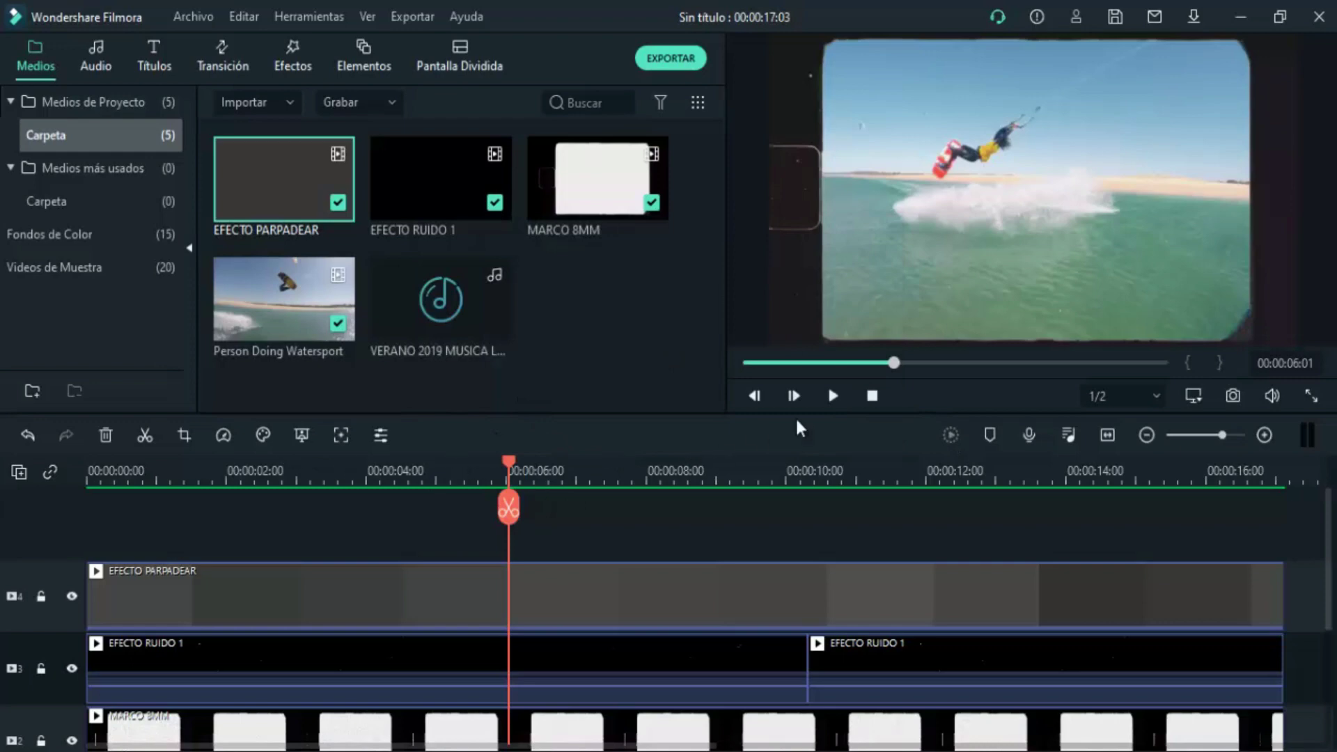
Play the rendered preview from the start of the timeline for a few seconds
{"action": "left_click", "coordinate": [871, 396]}
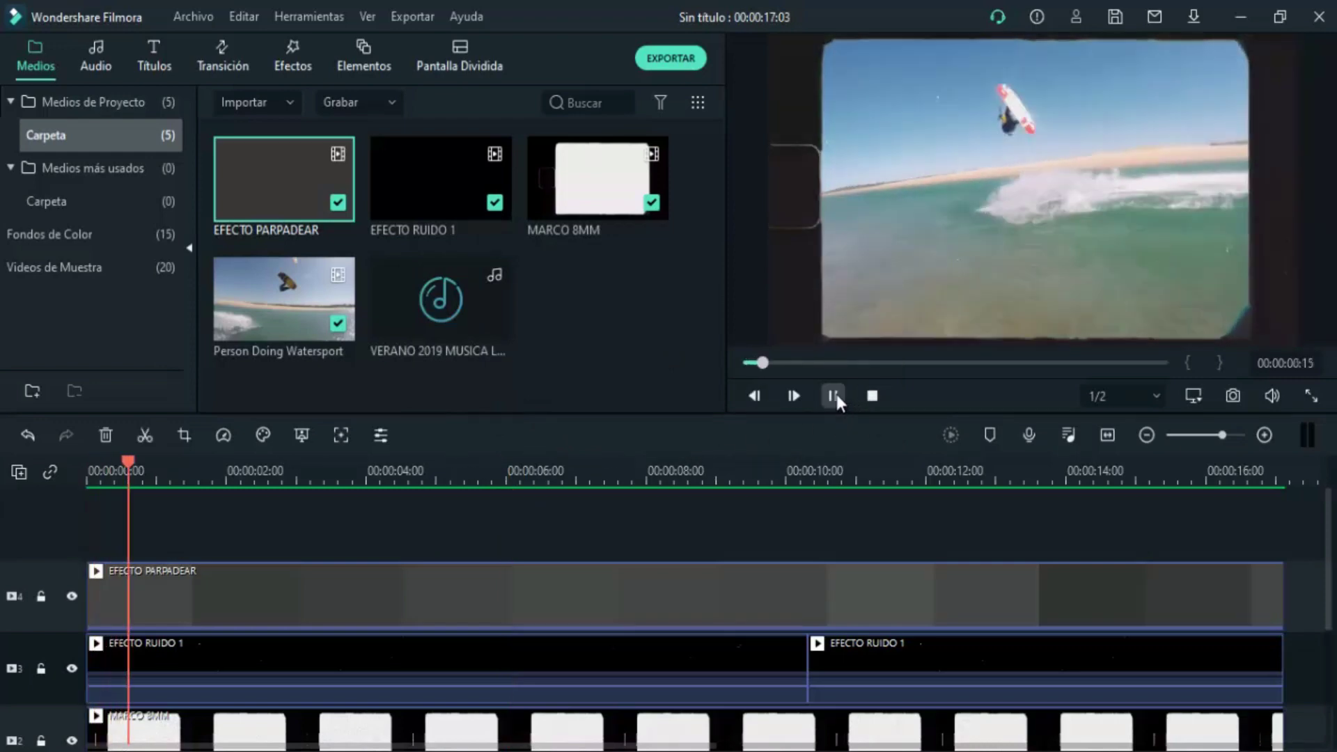
{"action": "left_click", "coordinate": [837, 394]}
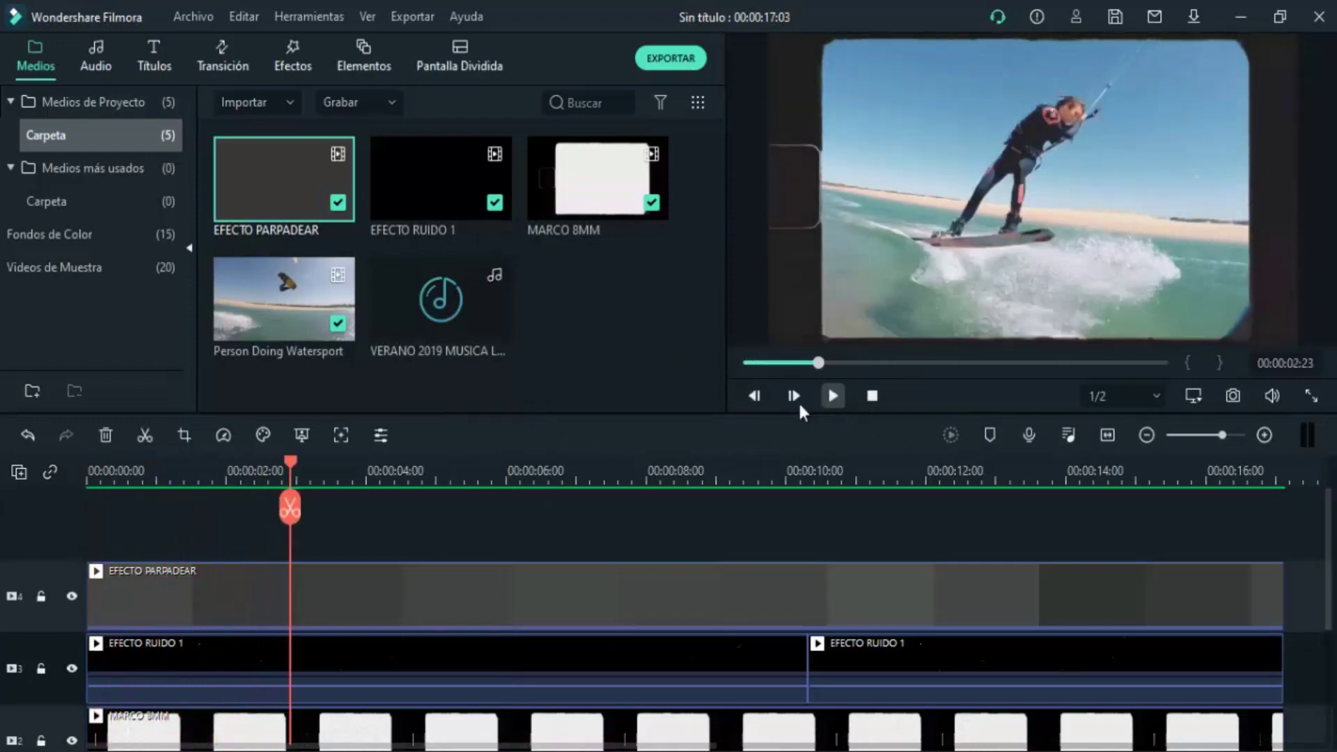
Search the effects for "abe" and place Aberración cromática at 00:00:01:15 on a new track above EFECTO PARPADEAR
{"action": "left_click_drag", "start_coordinate": [288, 464], "coordinate": [200, 471]}
{"action": "left_click", "coordinate": [449, 380]}
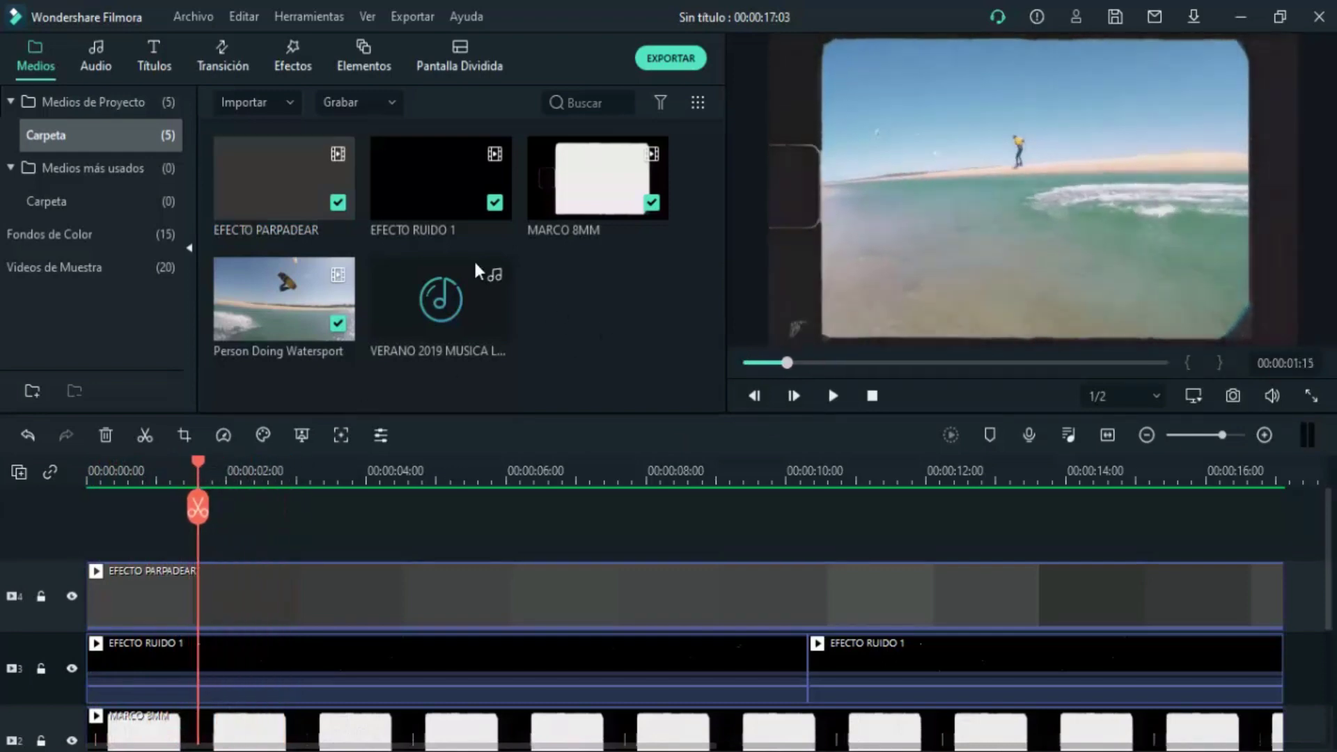
{"action": "left_click", "coordinate": [303, 65]}
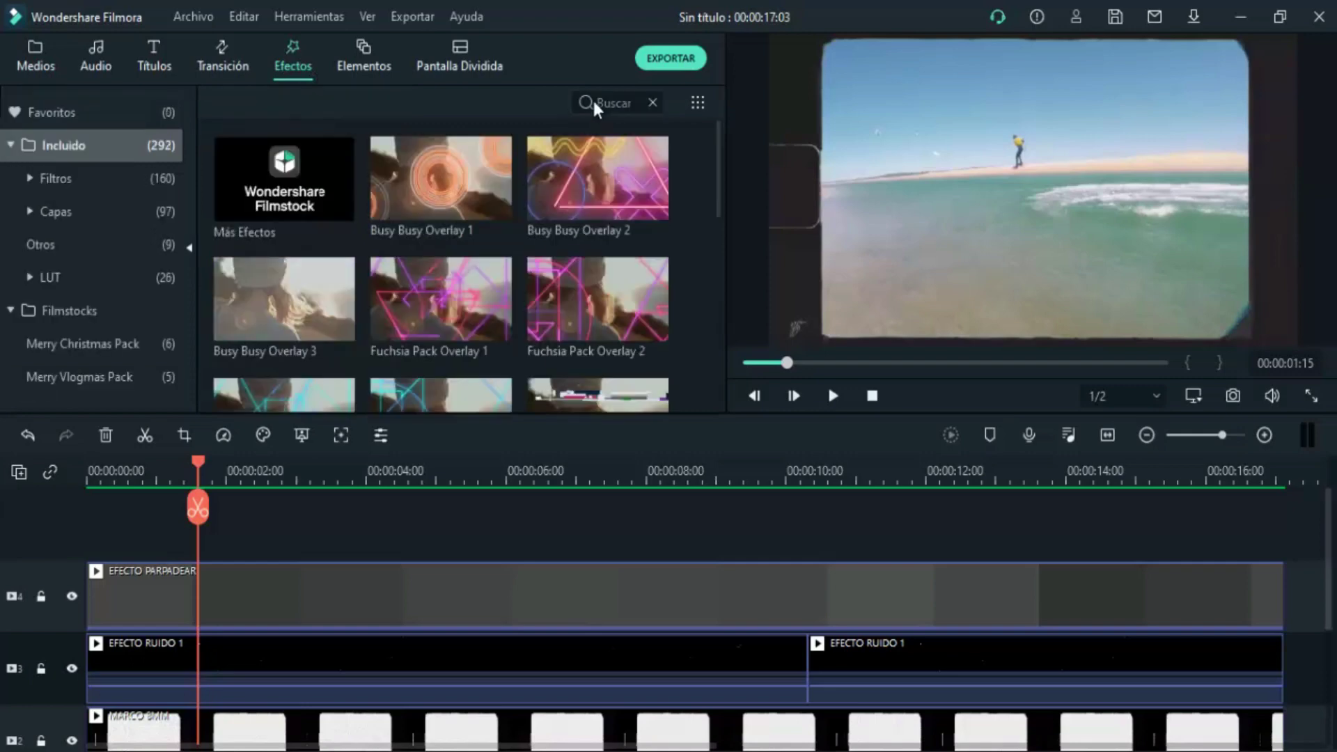
{"action": "left_click", "coordinate": [630, 106]}
{"action": "type", "text": "abe"}
{"action": "left_click_drag", "start_coordinate": [302, 172], "coordinate": [215, 541]}
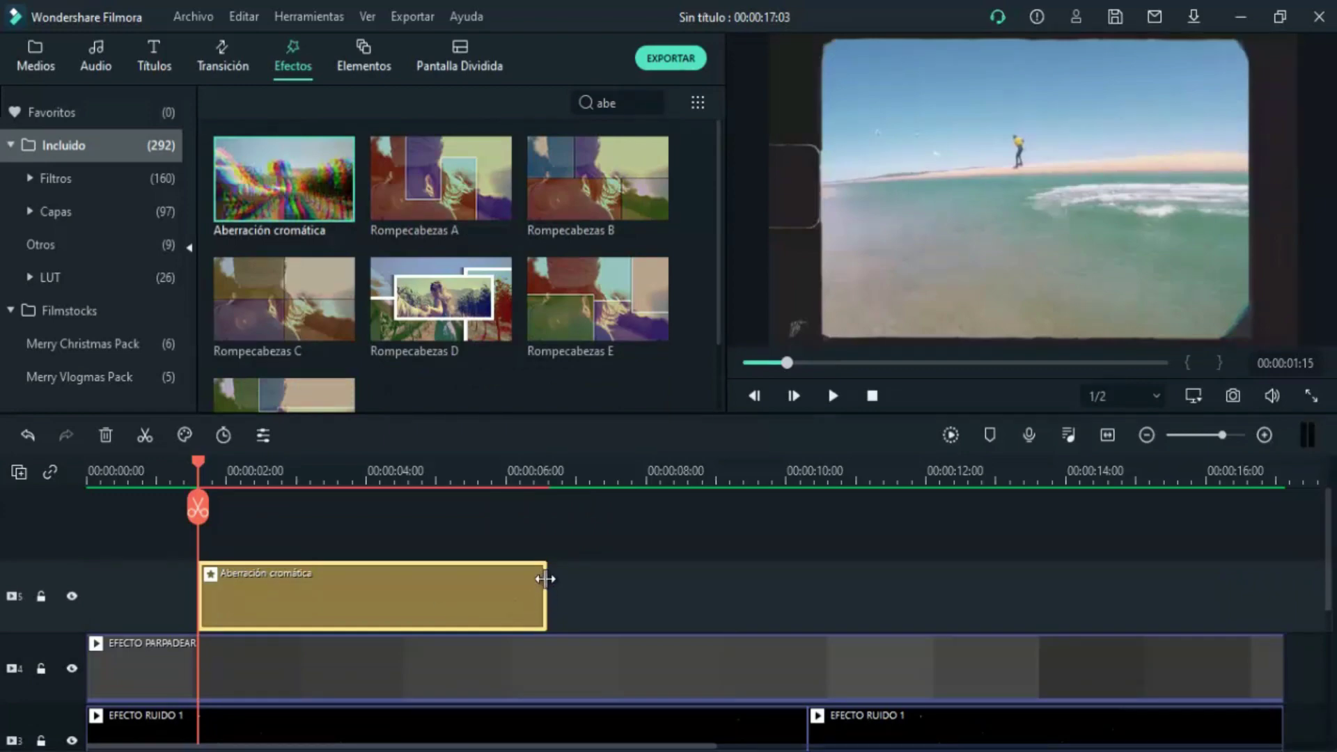
Shorten the Aberración cromática effect so it ends at about 00:00:02:04 and copy it
{"action": "left_click_drag", "start_coordinate": [547, 577], "coordinate": [235, 568]}
{"action": "left_click_drag", "start_coordinate": [203, 461], "coordinate": [240, 465]}
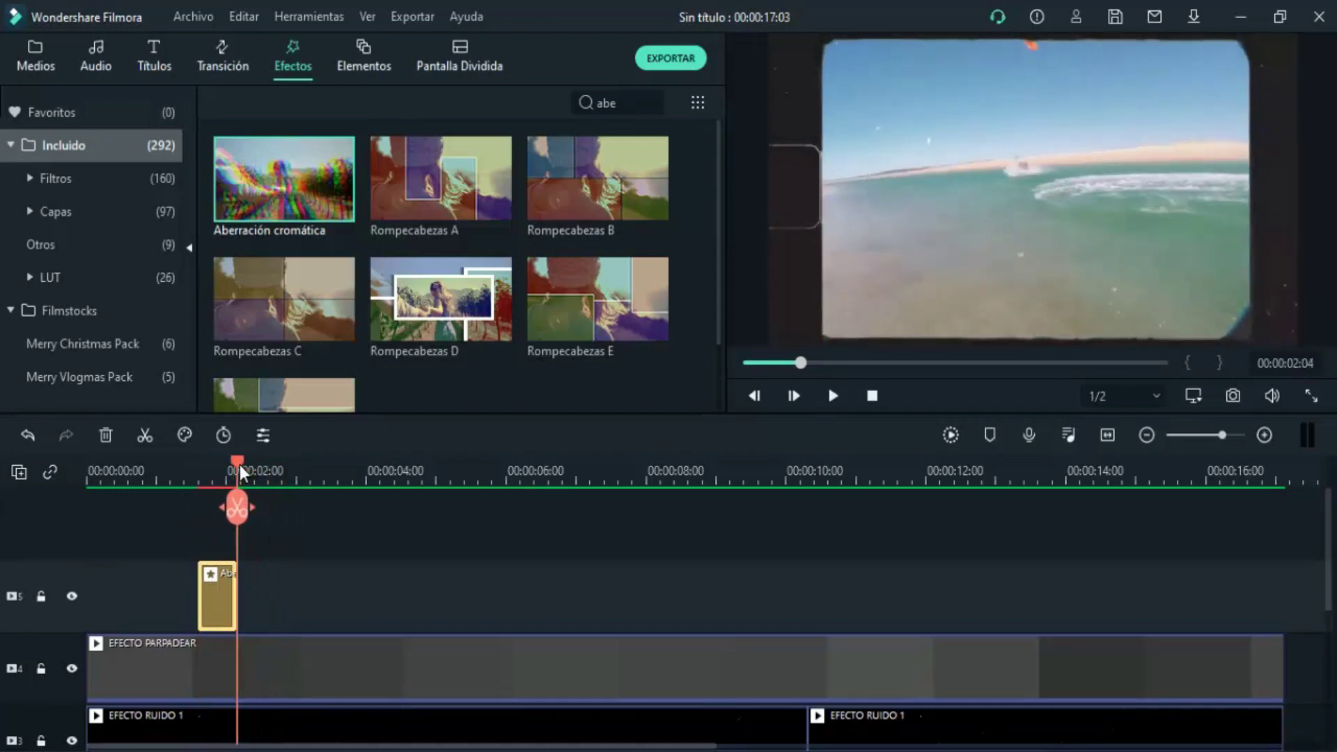
{"action": "right_click", "coordinate": [219, 599]}
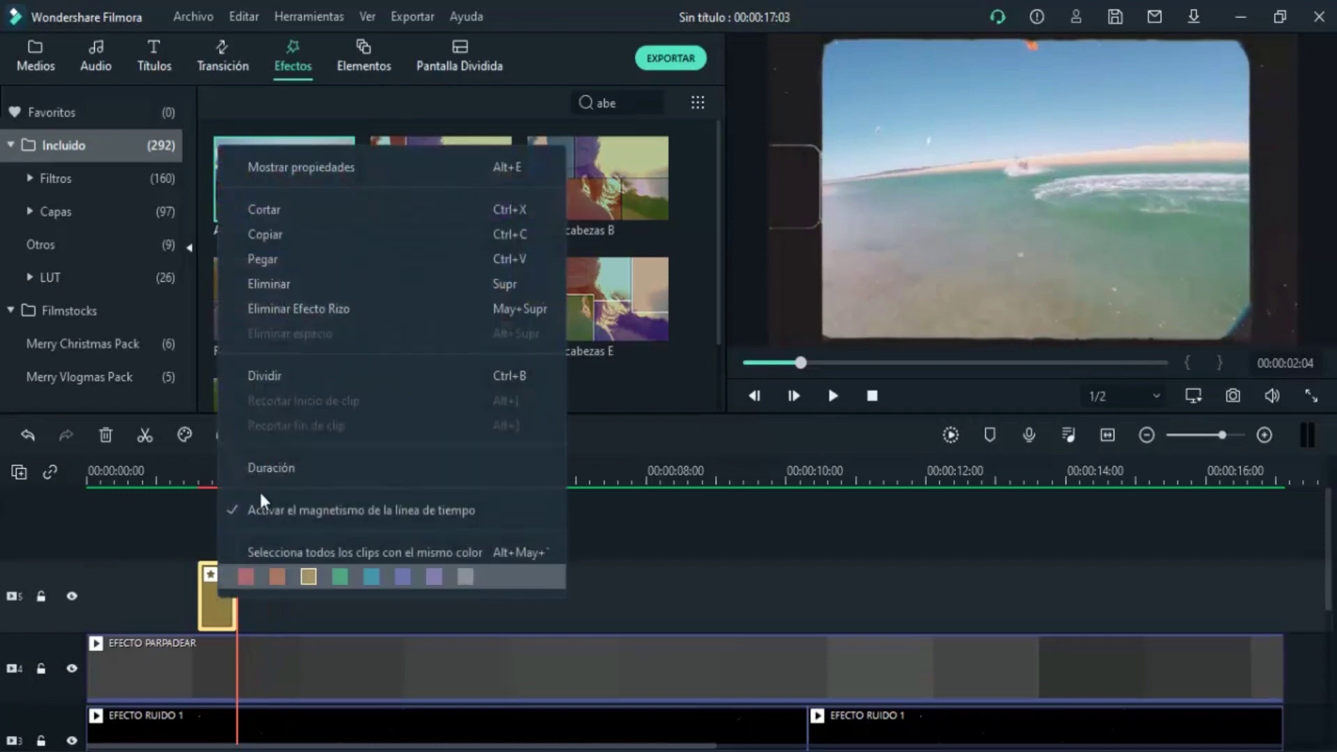
{"action": "left_click", "coordinate": [319, 228]}
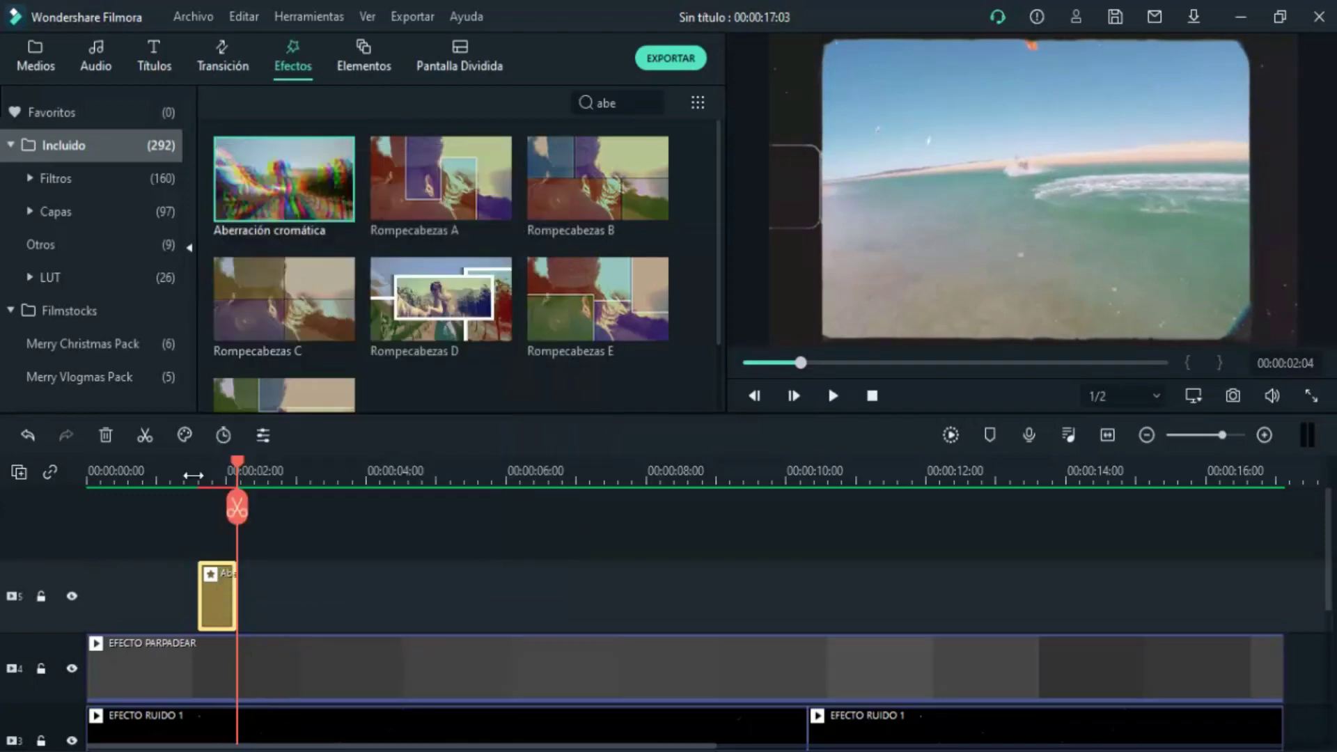
{"action": "left_click", "coordinate": [62, 573]}
Paste copies of the Aberración cromática effect on video track 5 at 00:00:05:24 and 00:00:07:16
{"action": "left_click_drag", "start_coordinate": [240, 459], "coordinate": [507, 469]}
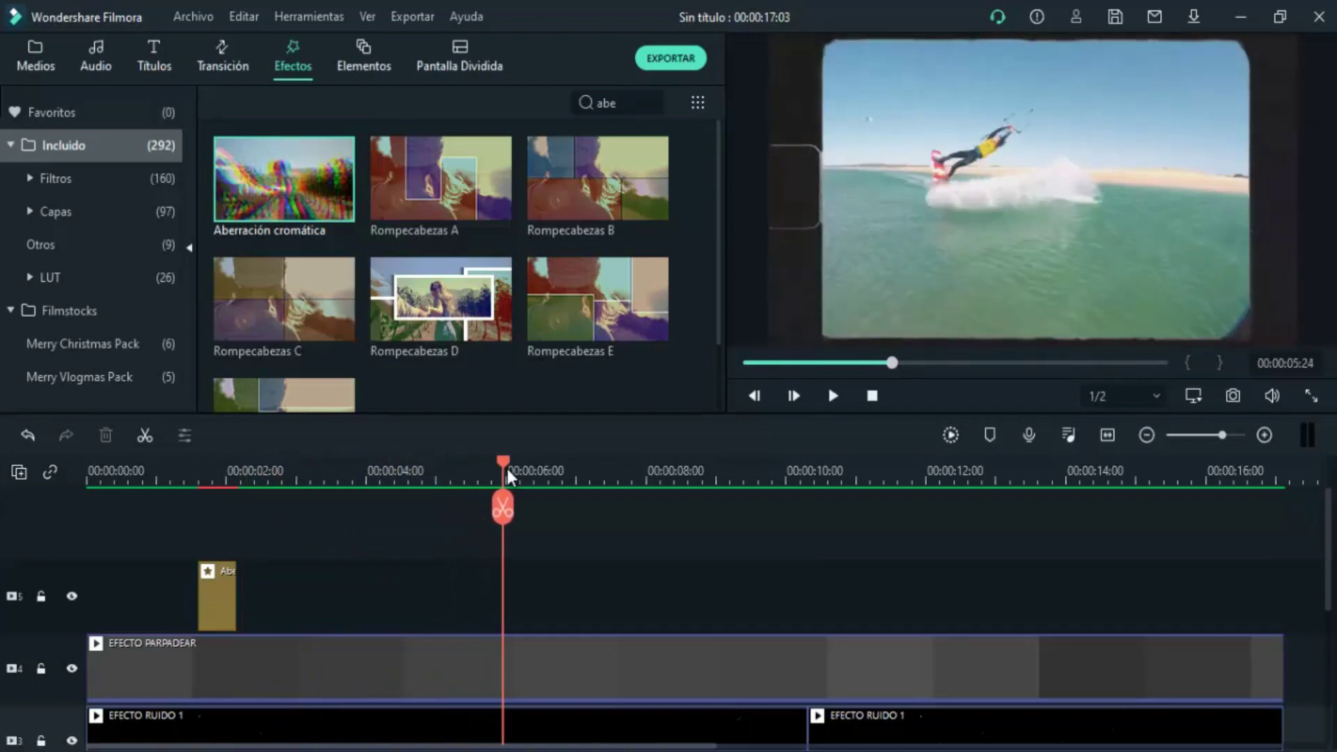
{"action": "right_click", "coordinate": [508, 607]}
{"action": "left_click", "coordinate": [583, 82]}
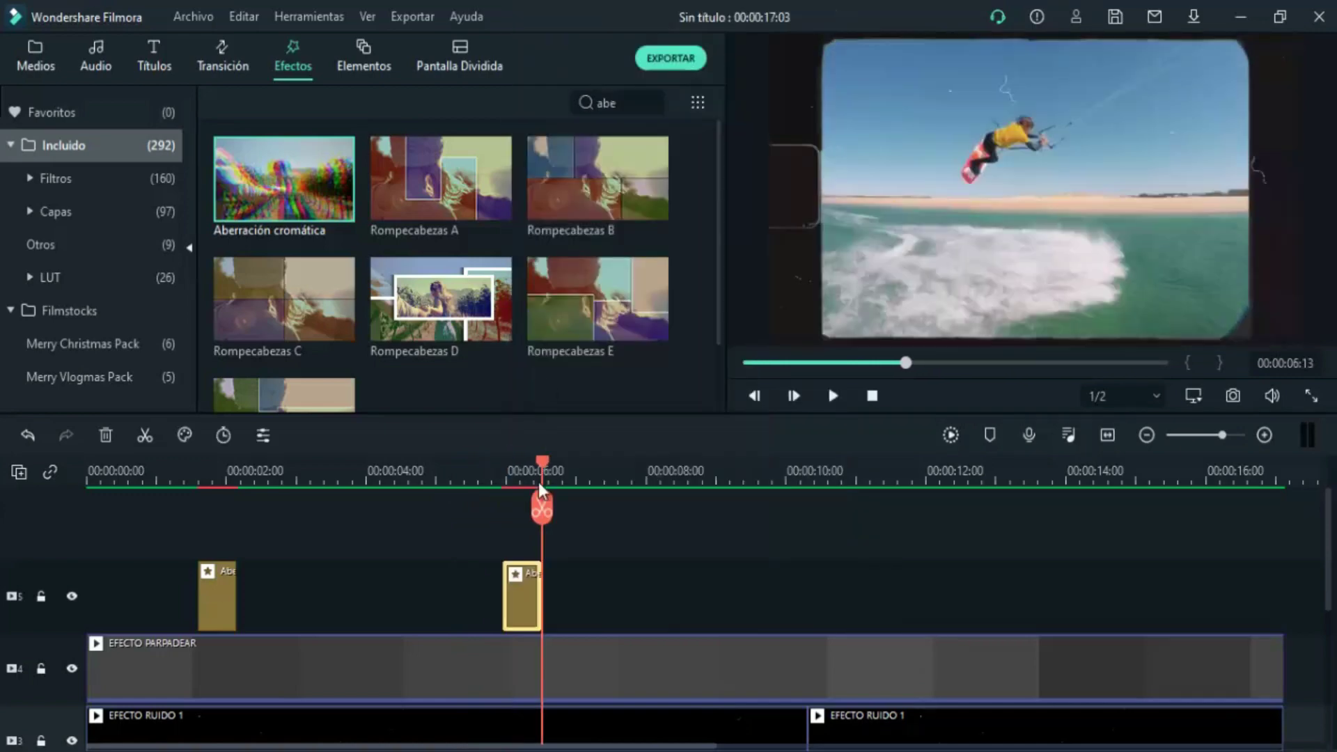
{"action": "left_click_drag", "start_coordinate": [545, 465], "coordinate": [621, 466]}
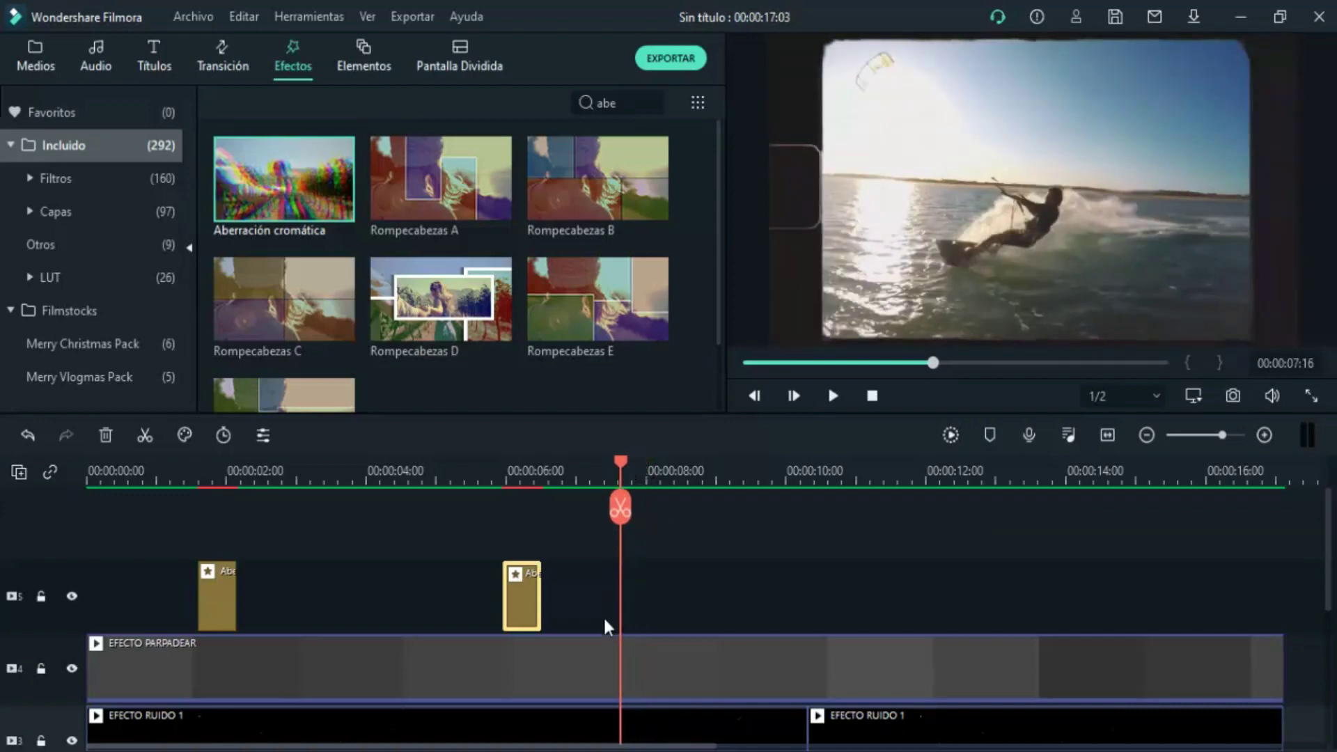
{"action": "right_click", "coordinate": [622, 612]}
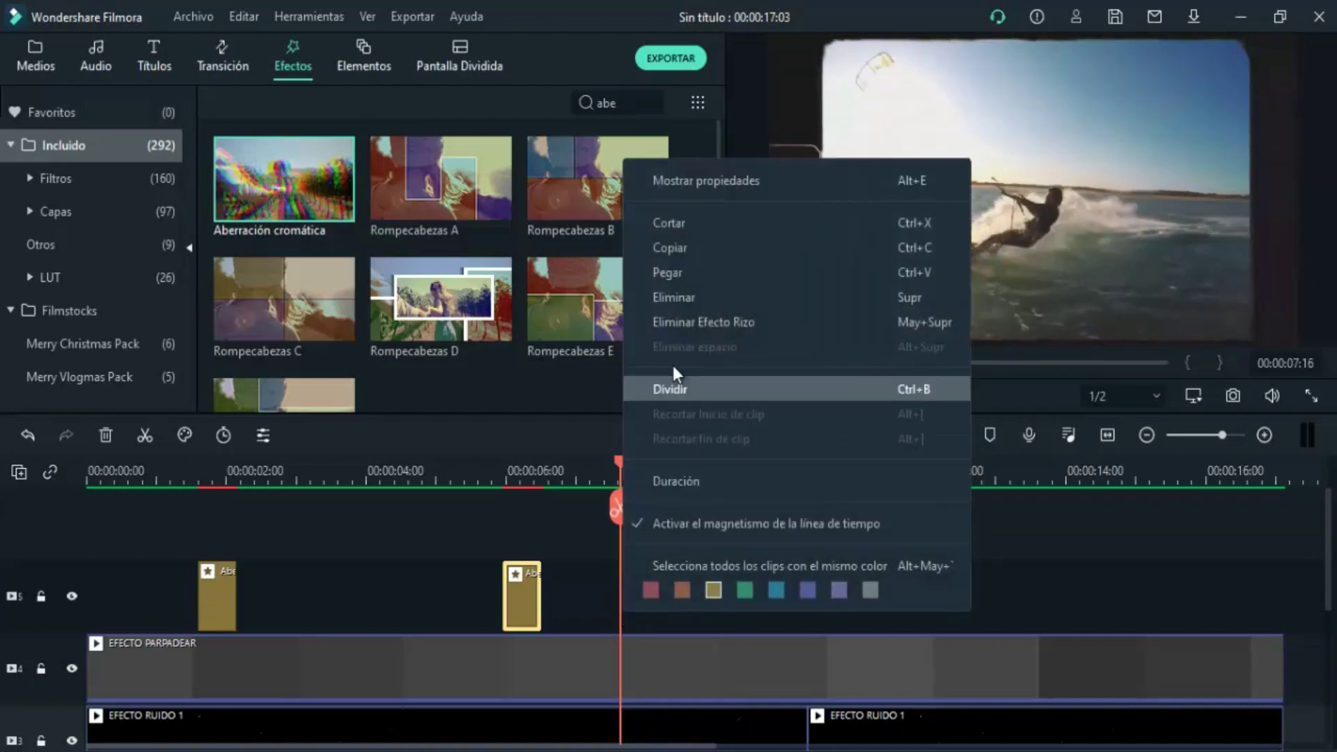
{"action": "left_click", "coordinate": [683, 272]}
Set the Fade of the third Aberración cromática effect to 0.82 and confirm
{"action": "left_click", "coordinate": [624, 469]}
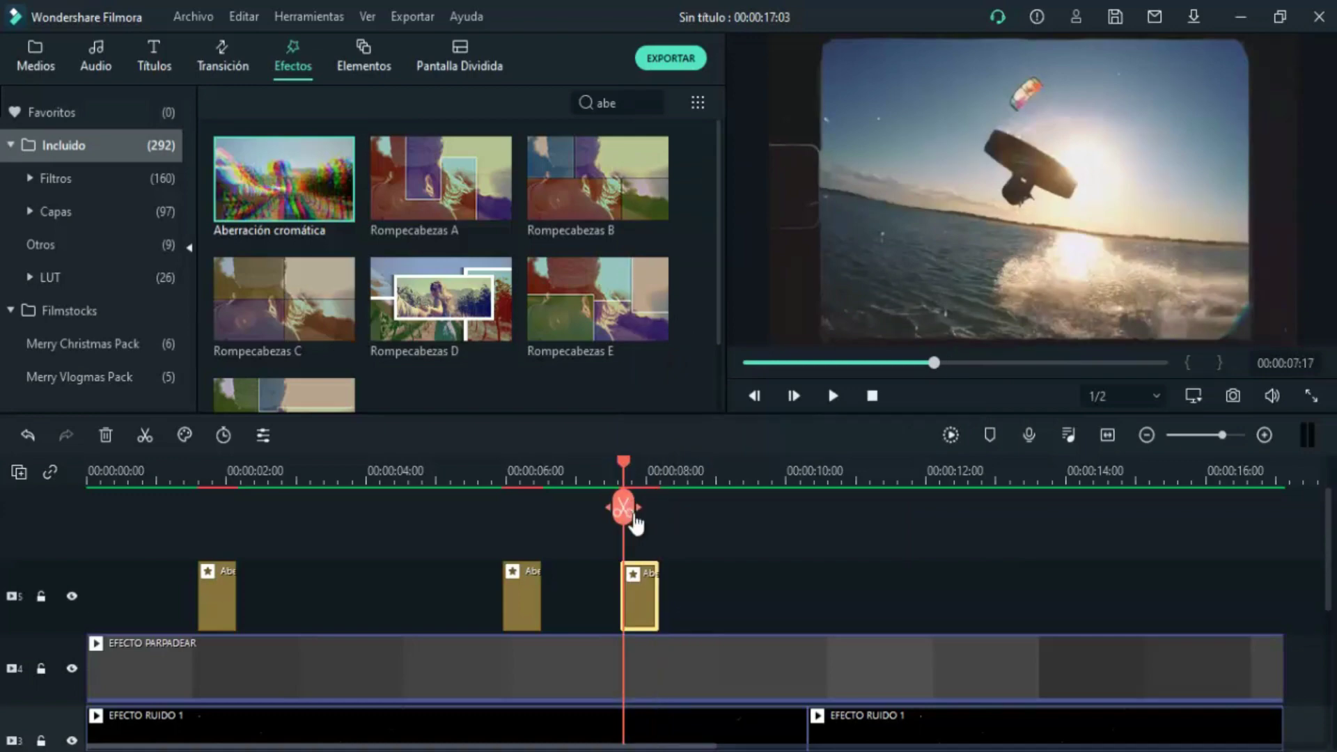
{"action": "double_click", "coordinate": [632, 606]}
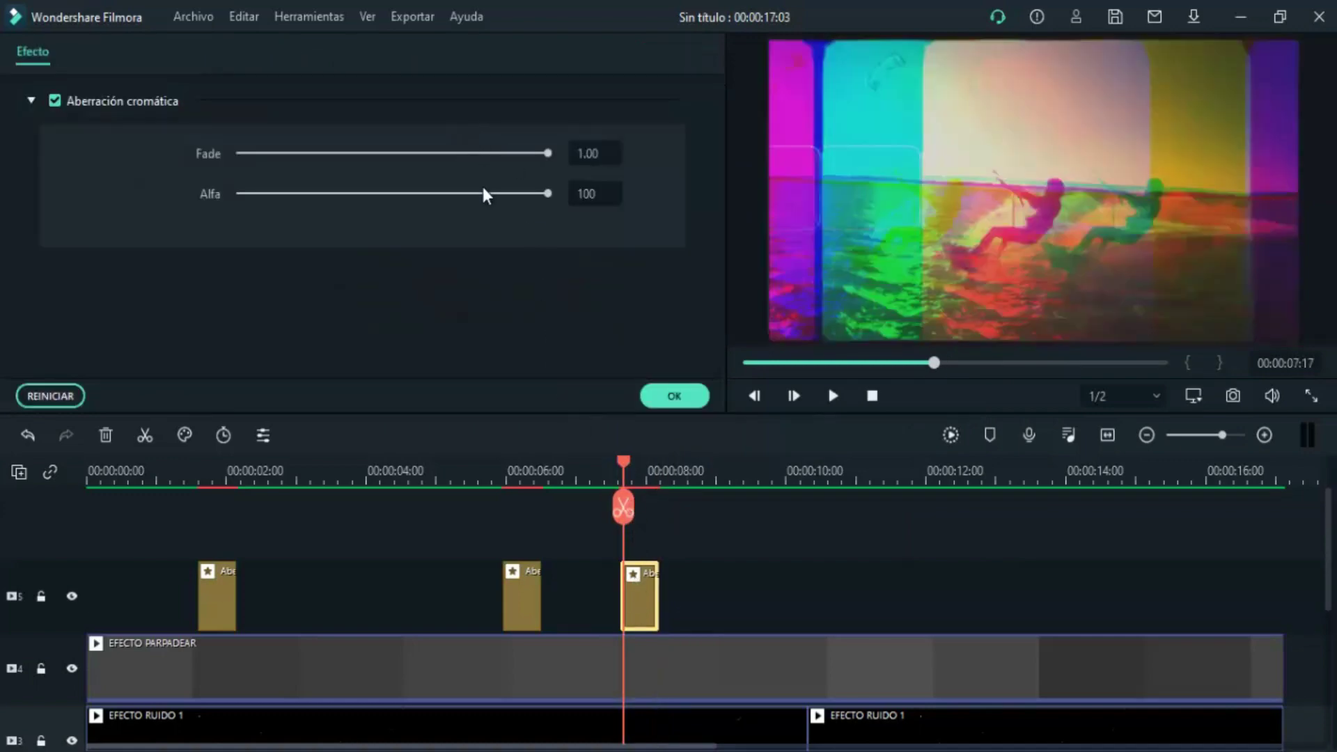
{"action": "left_click", "coordinate": [492, 154]}
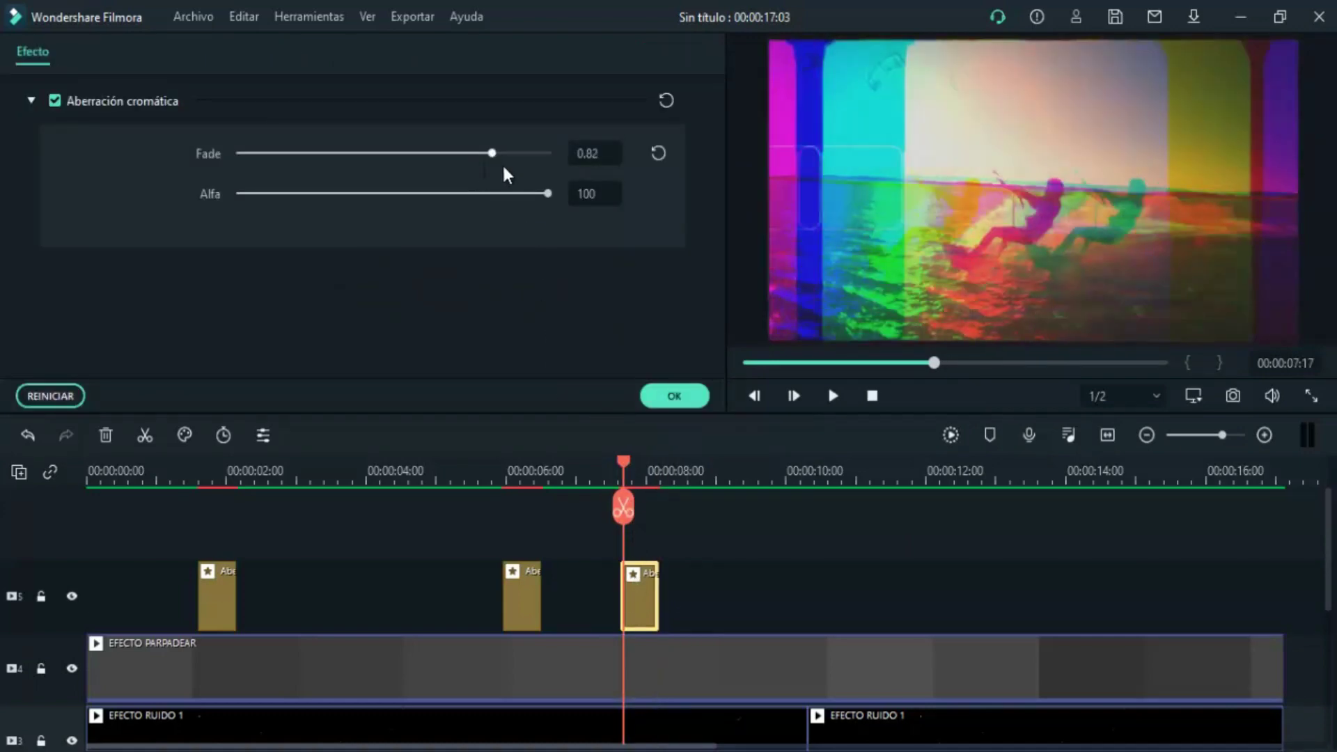
{"action": "left_click", "coordinate": [672, 396]}
{"action": "left_click", "coordinate": [626, 461]}
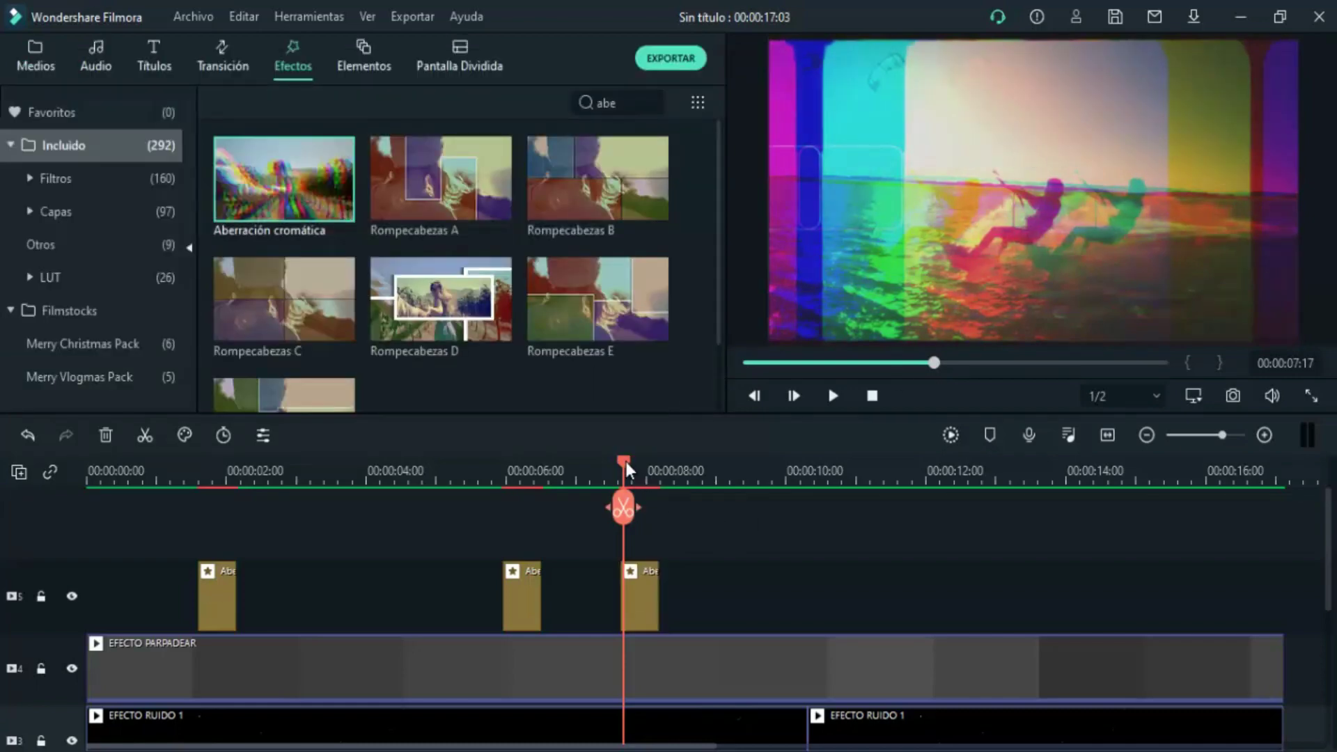
Paste two more Aberración cromática effects on video track 5 at 00:00:11:02 and 00:00:14:12
{"action": "left_click_drag", "start_coordinate": [625, 462], "coordinate": [862, 475]}
{"action": "right_click", "coordinate": [866, 596]}
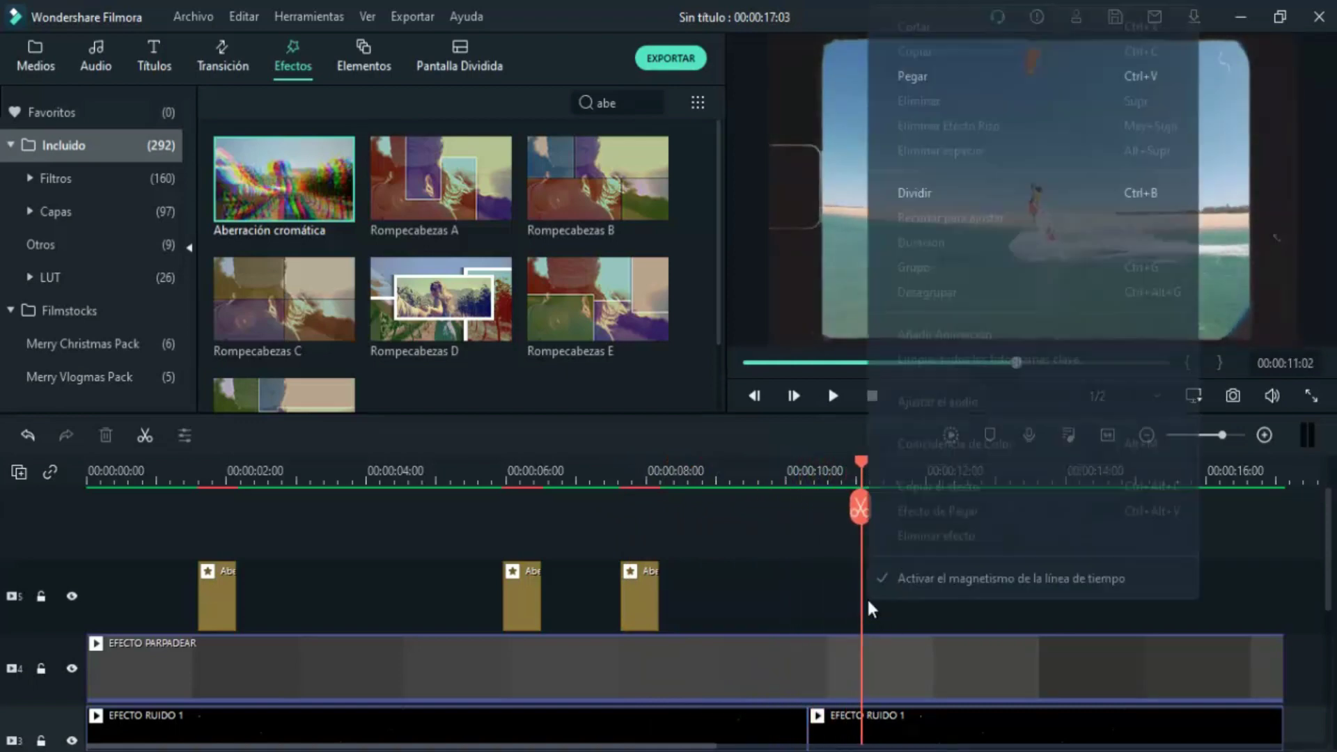
{"action": "left_click", "coordinate": [912, 76]}
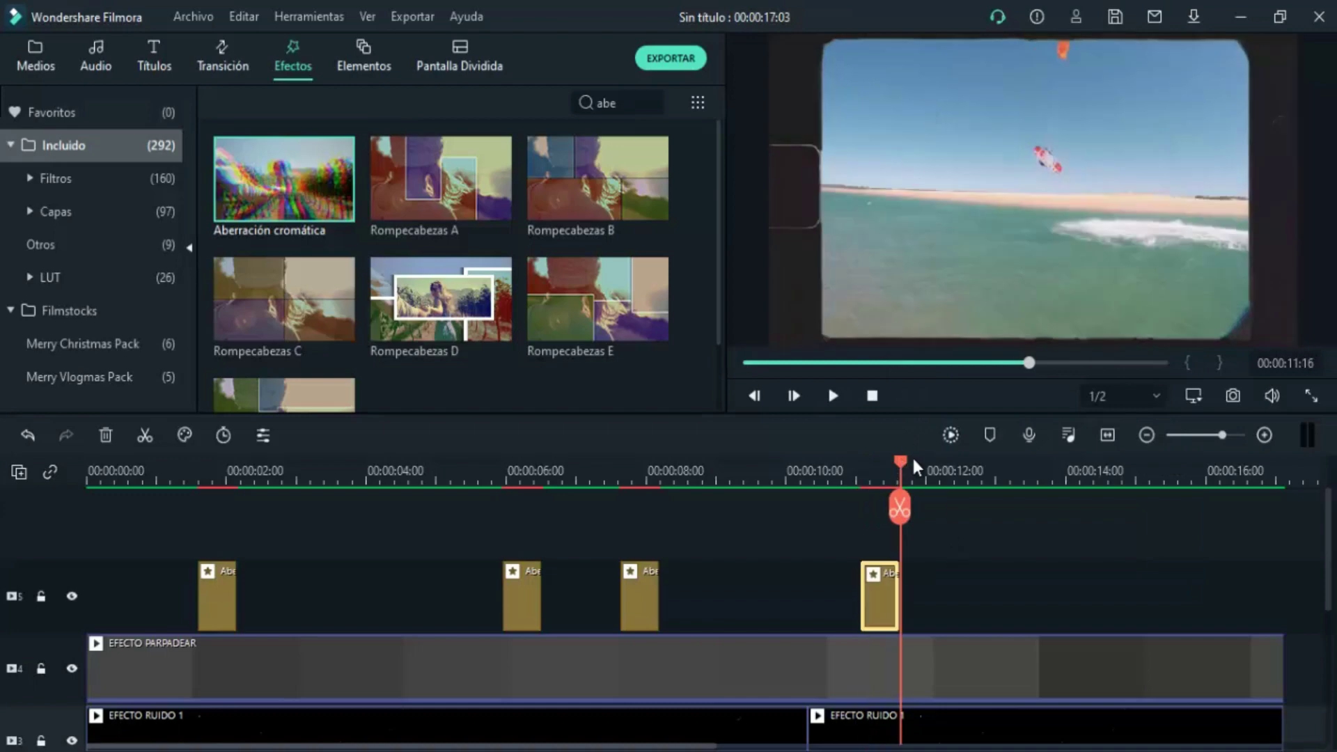
{"action": "left_click_drag", "start_coordinate": [914, 467], "coordinate": [1101, 475]}
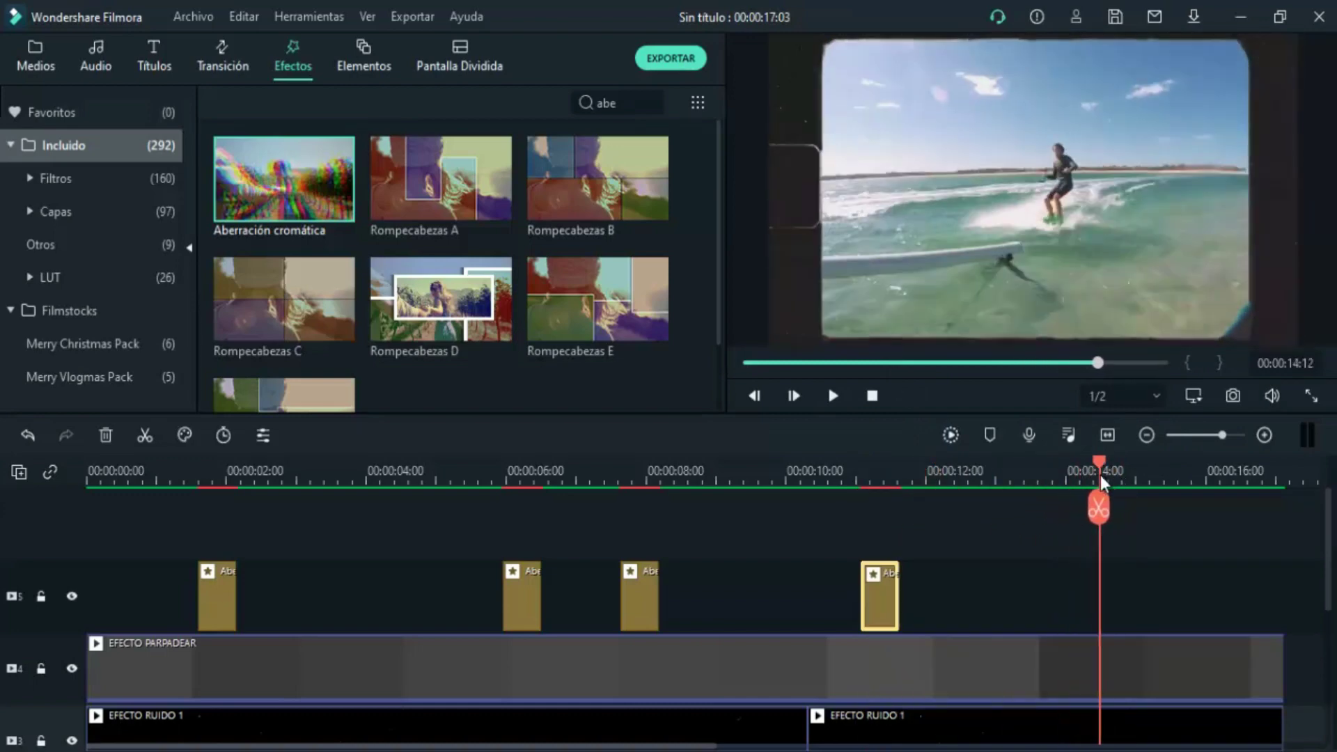
{"action": "right_click", "coordinate": [1102, 592]}
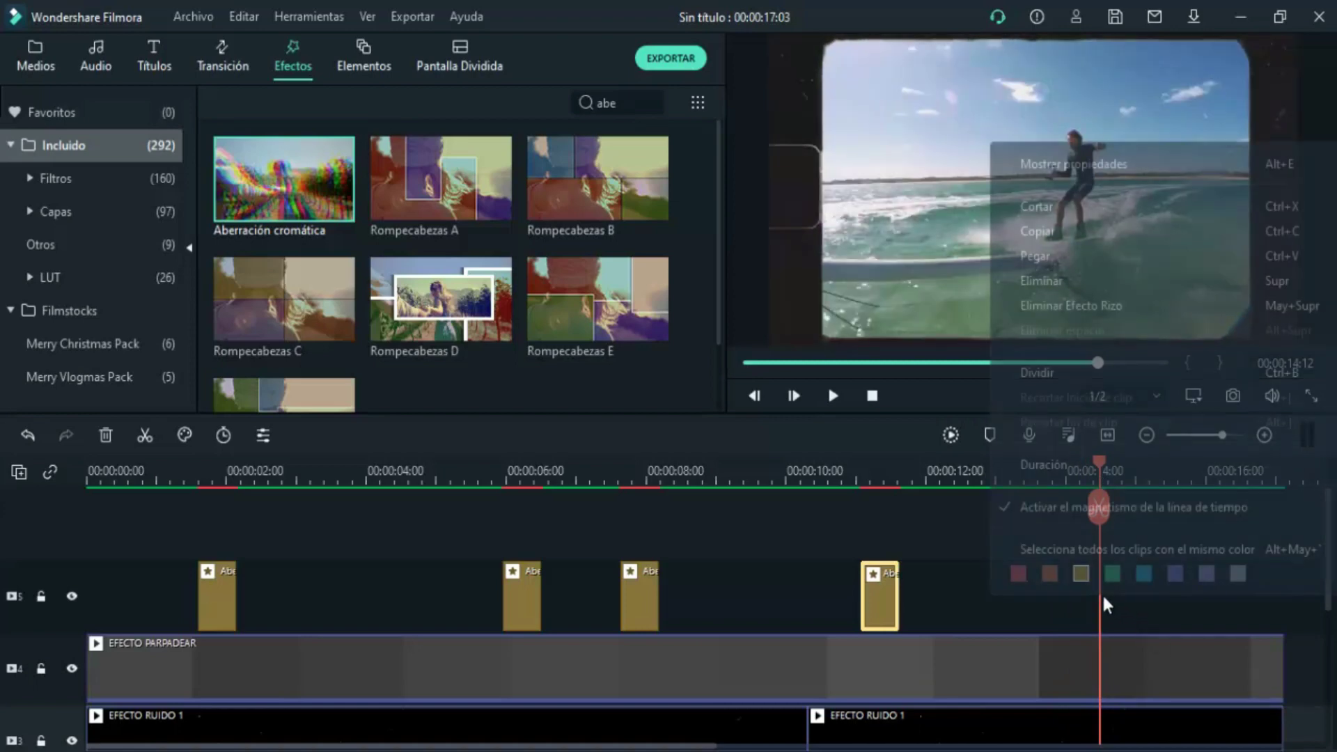
{"action": "left_click", "coordinate": [1101, 252]}
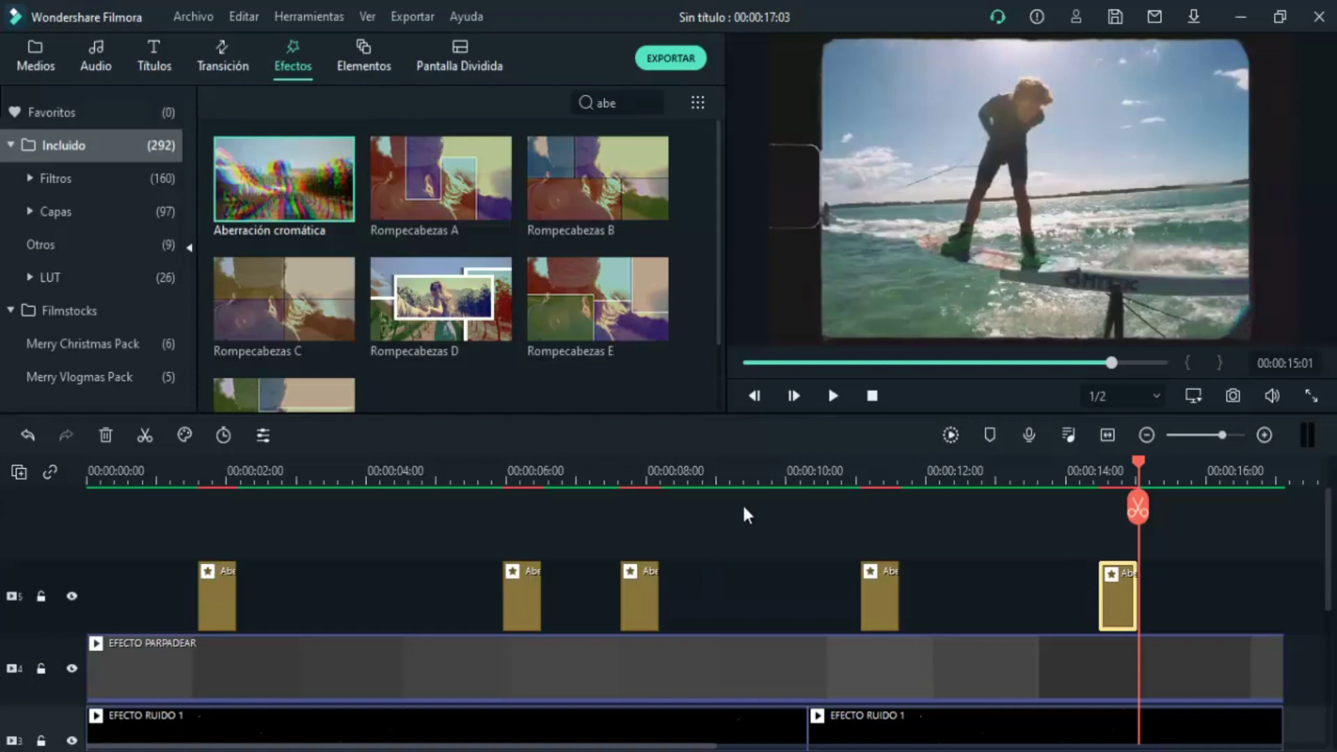
Search the effects for "de la" and add De lado 2 on video track 6, spanning from the second Aberración cromática clip to the video's end
{"action": "left_click", "coordinate": [478, 471]}
{"action": "left_click", "coordinate": [578, 102]}
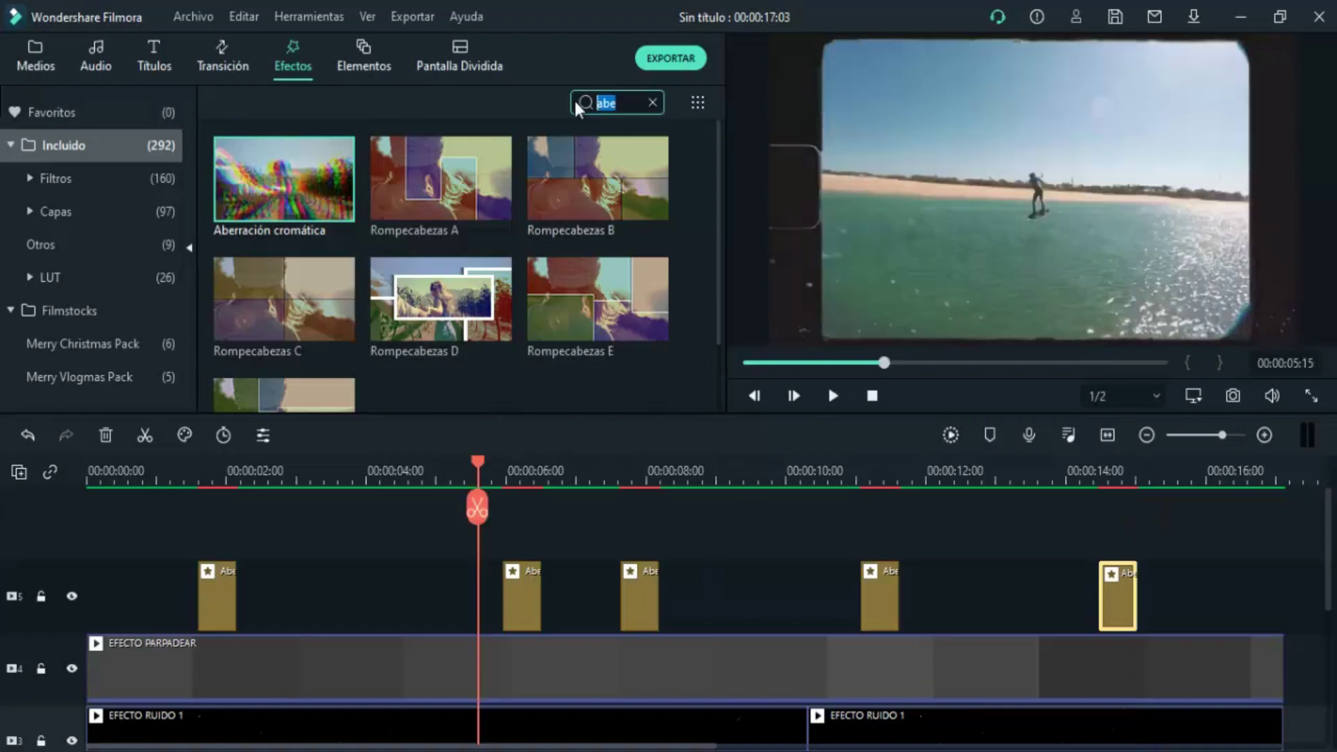
{"action": "type", "text": "de la"}
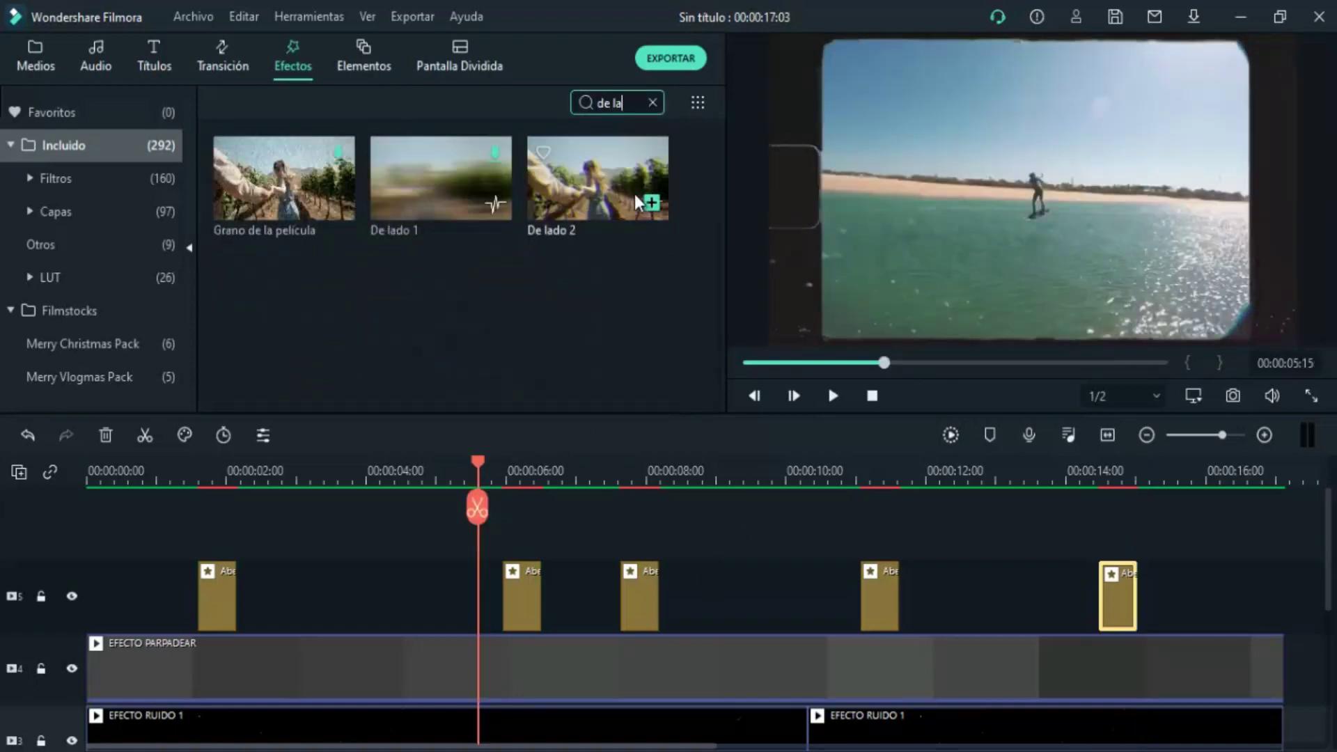
{"action": "left_click", "coordinate": [596, 182]}
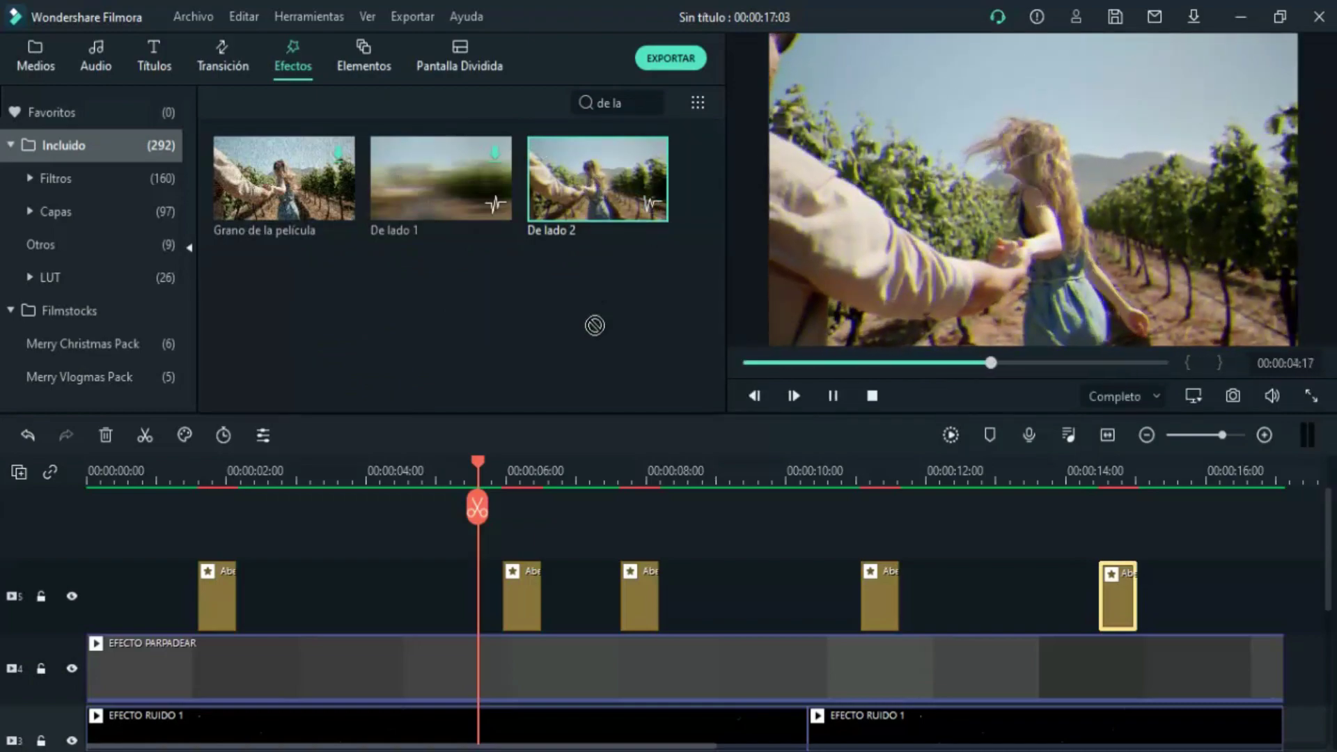
{"action": "left_click_drag", "start_coordinate": [860, 630], "coordinate": [496, 537]}
{"action": "left_click_drag", "start_coordinate": [851, 587], "coordinate": [1282, 587]}
Set the De lado 2 effect's Frecuencia to 43.31 and Posición X to 0.09, and preview it from about 00:00:08:09
{"action": "left_click", "coordinate": [671, 469]}
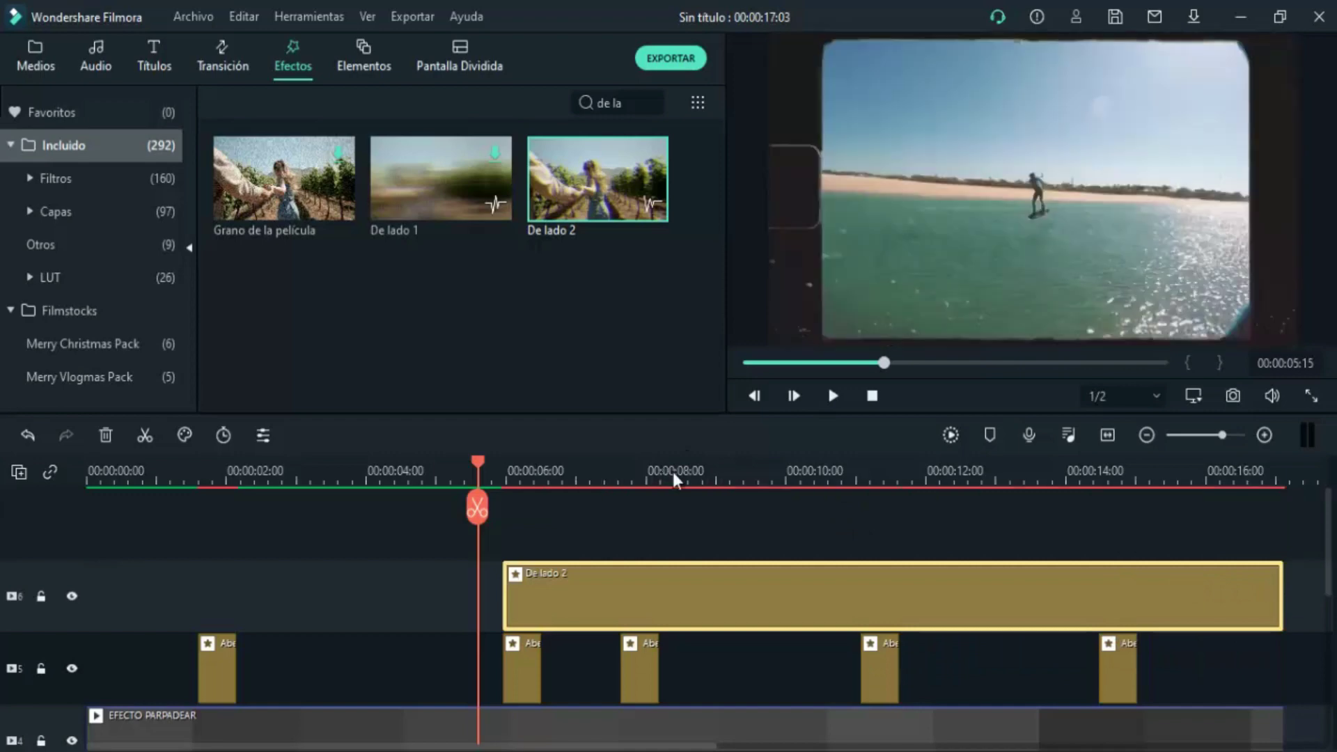
{"action": "double_click", "coordinate": [713, 600]}
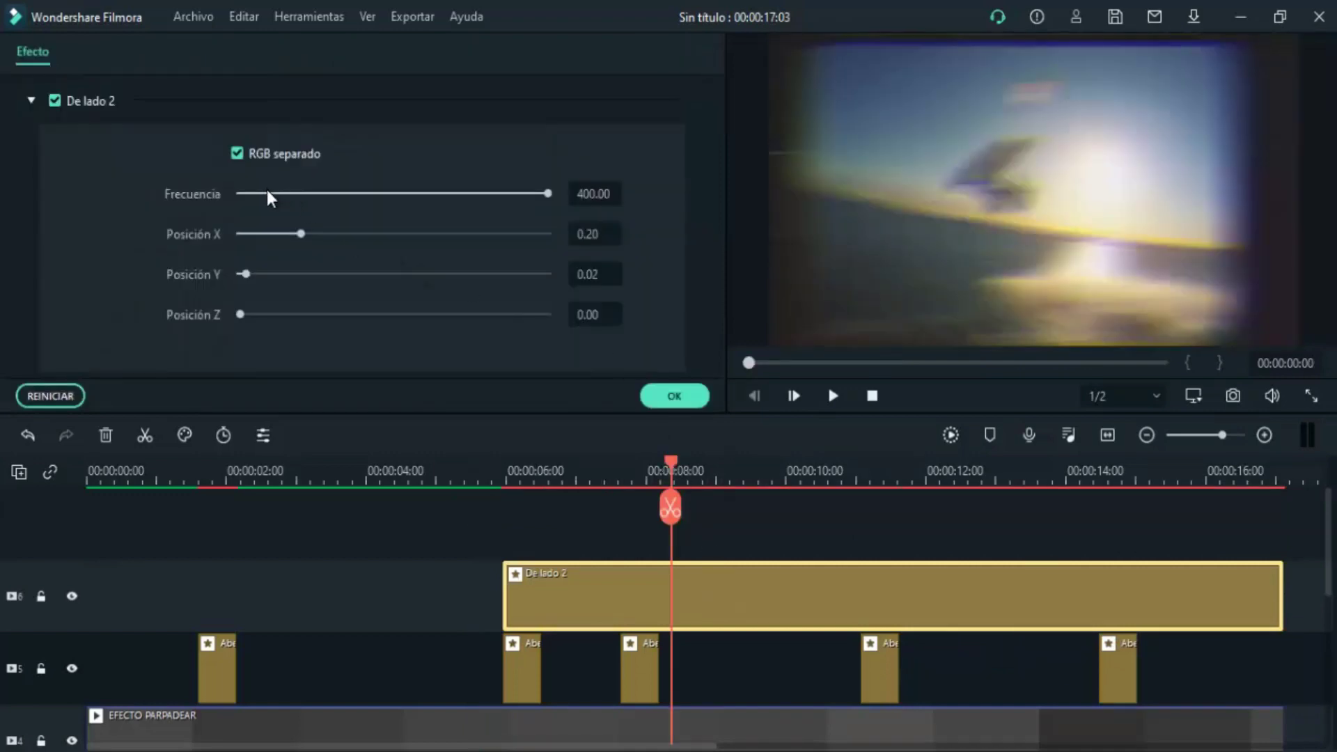
{"action": "left_click", "coordinate": [274, 194]}
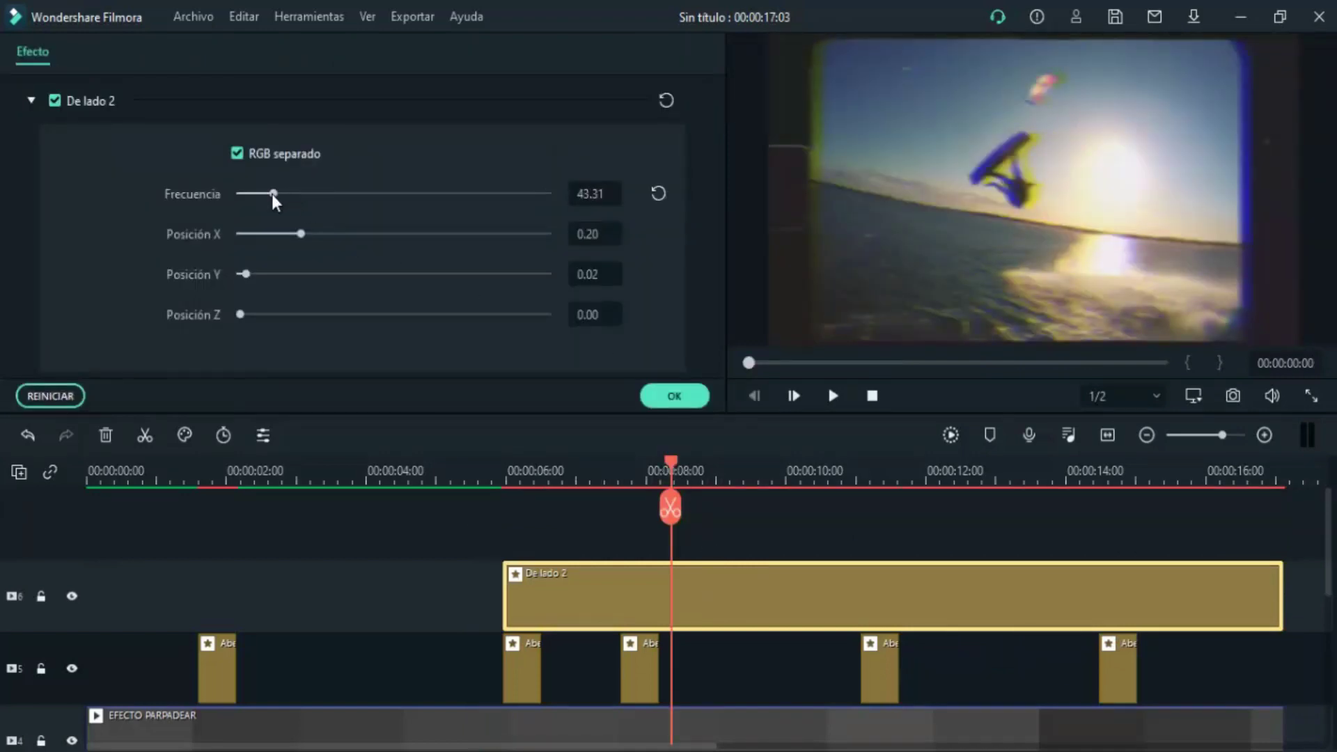
{"action": "left_click", "coordinate": [269, 232]}
{"action": "left_click", "coordinate": [835, 395]}
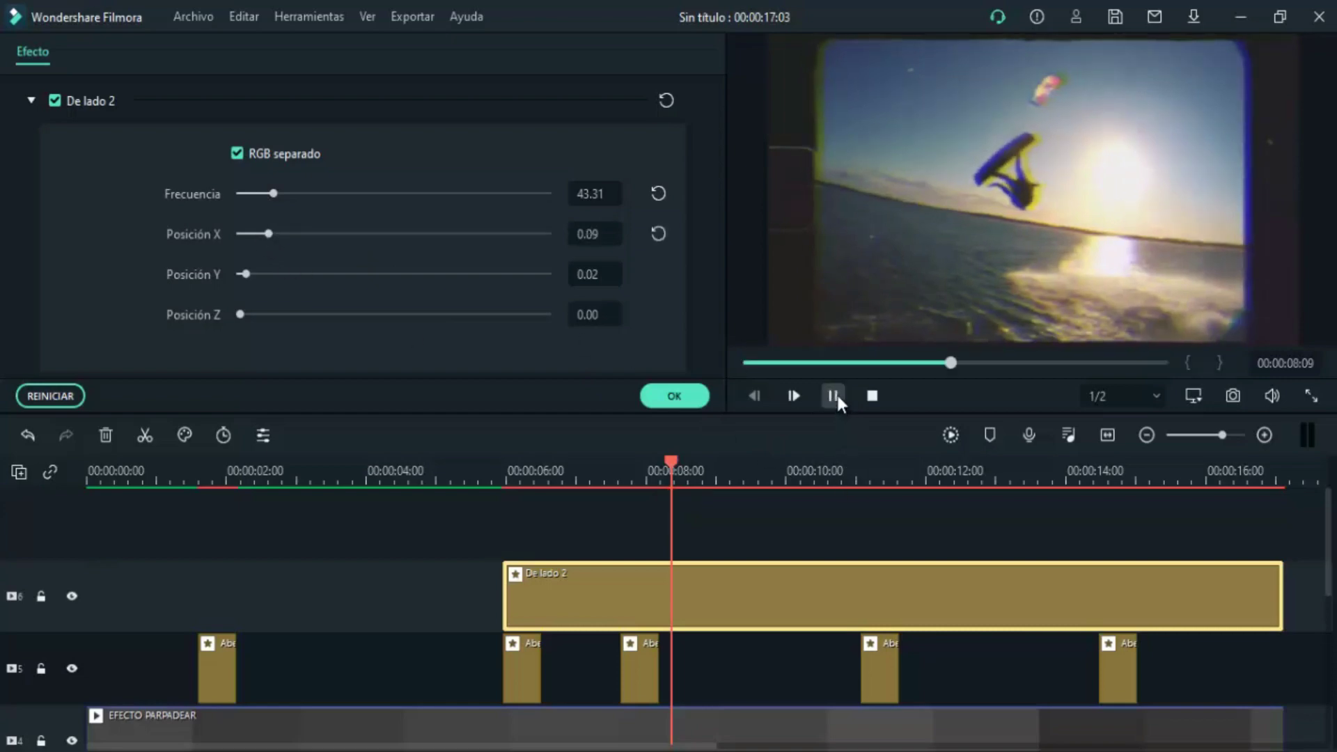
{"action": "left_click", "coordinate": [835, 395]}
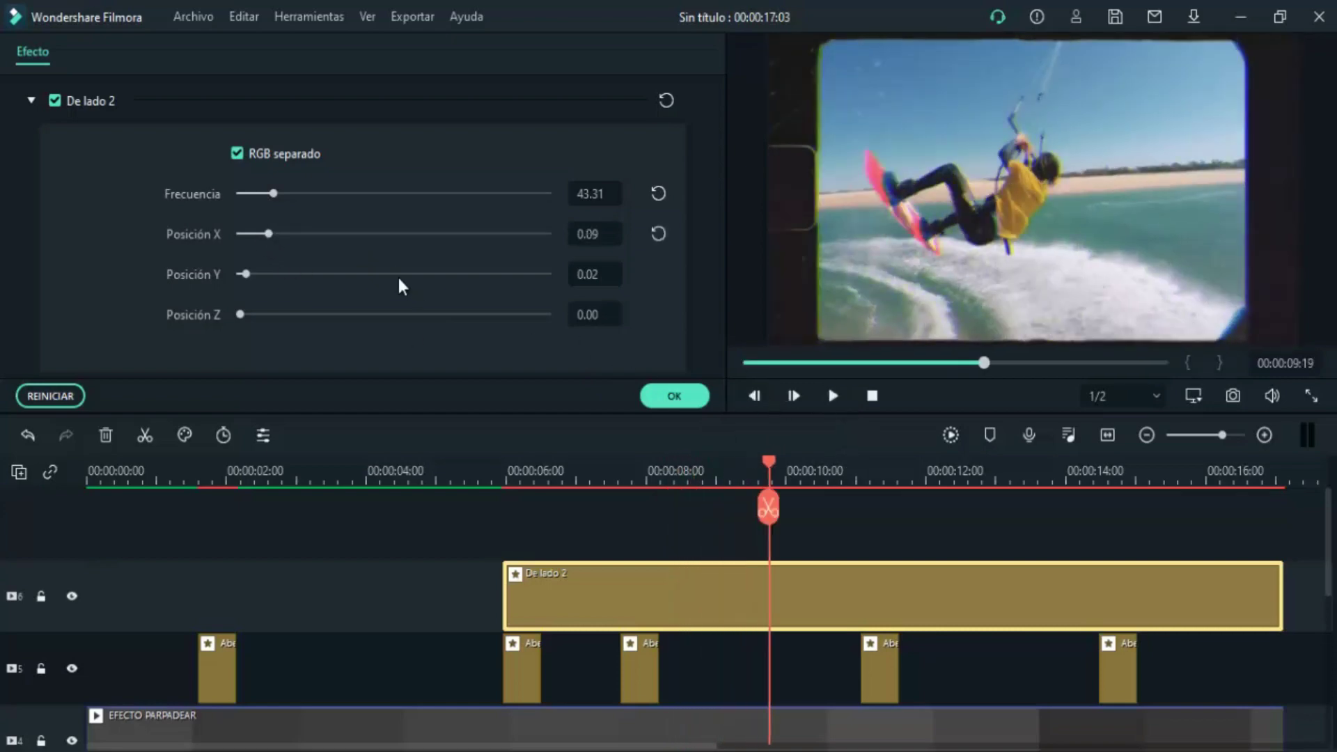
Set De lado 2's Frecuencia to 31.85, Posición X to 0.06 and Posición Z to 0.76, preview the result and confirm
{"action": "left_click", "coordinate": [264, 195]}
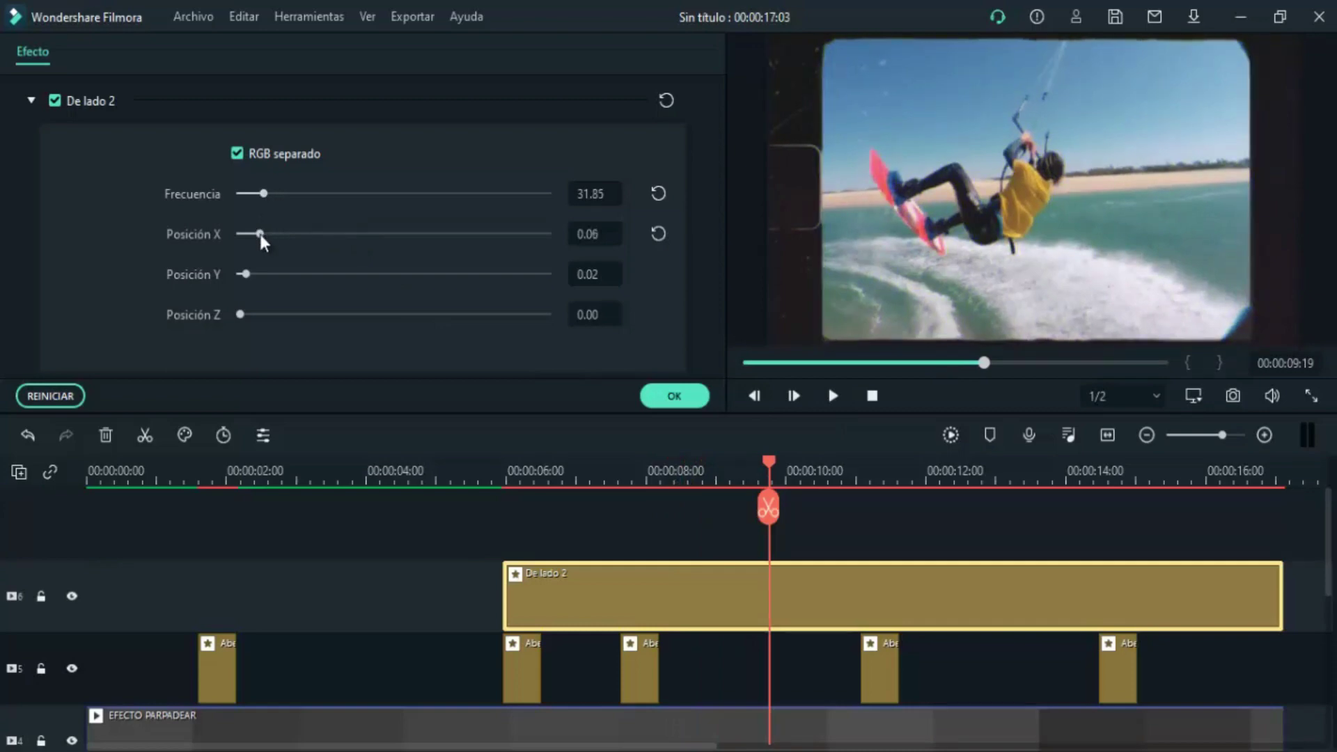
{"action": "left_click", "coordinate": [244, 315]}
{"action": "left_click", "coordinate": [832, 396]}
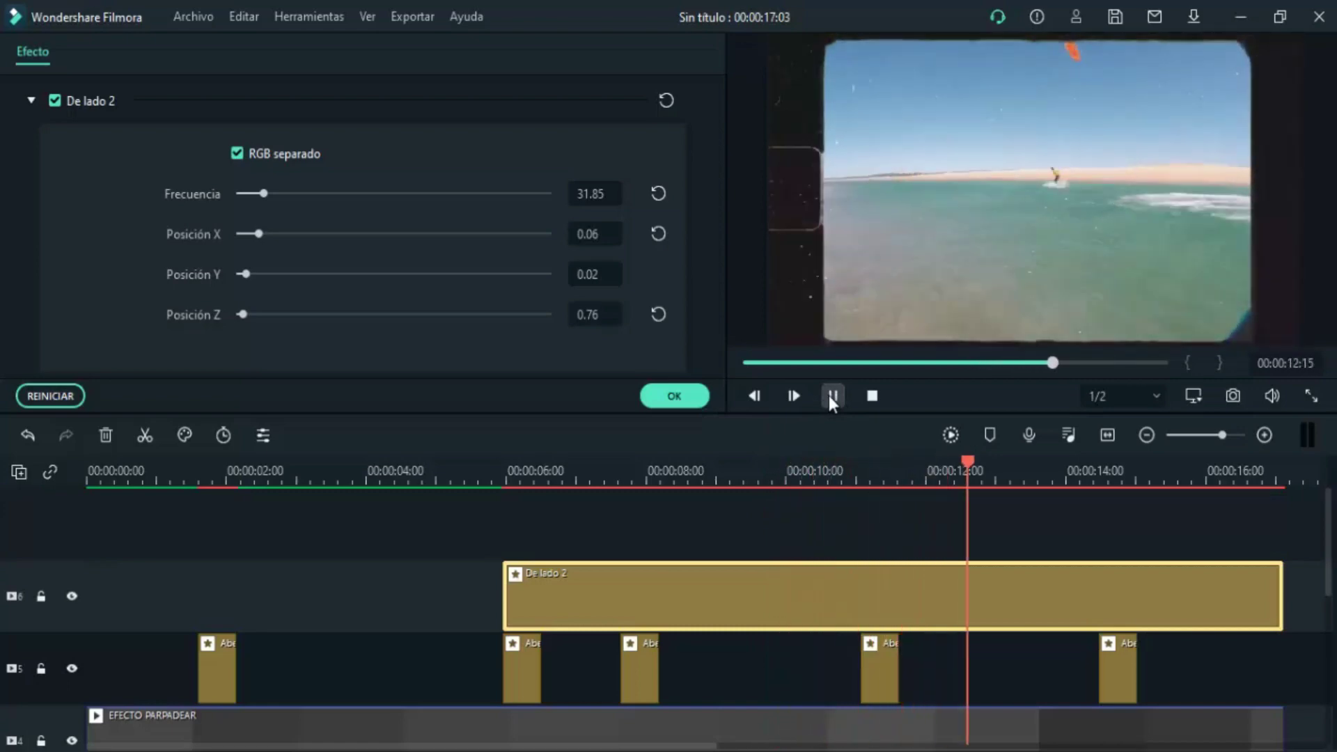
{"action": "left_click", "coordinate": [833, 396]}
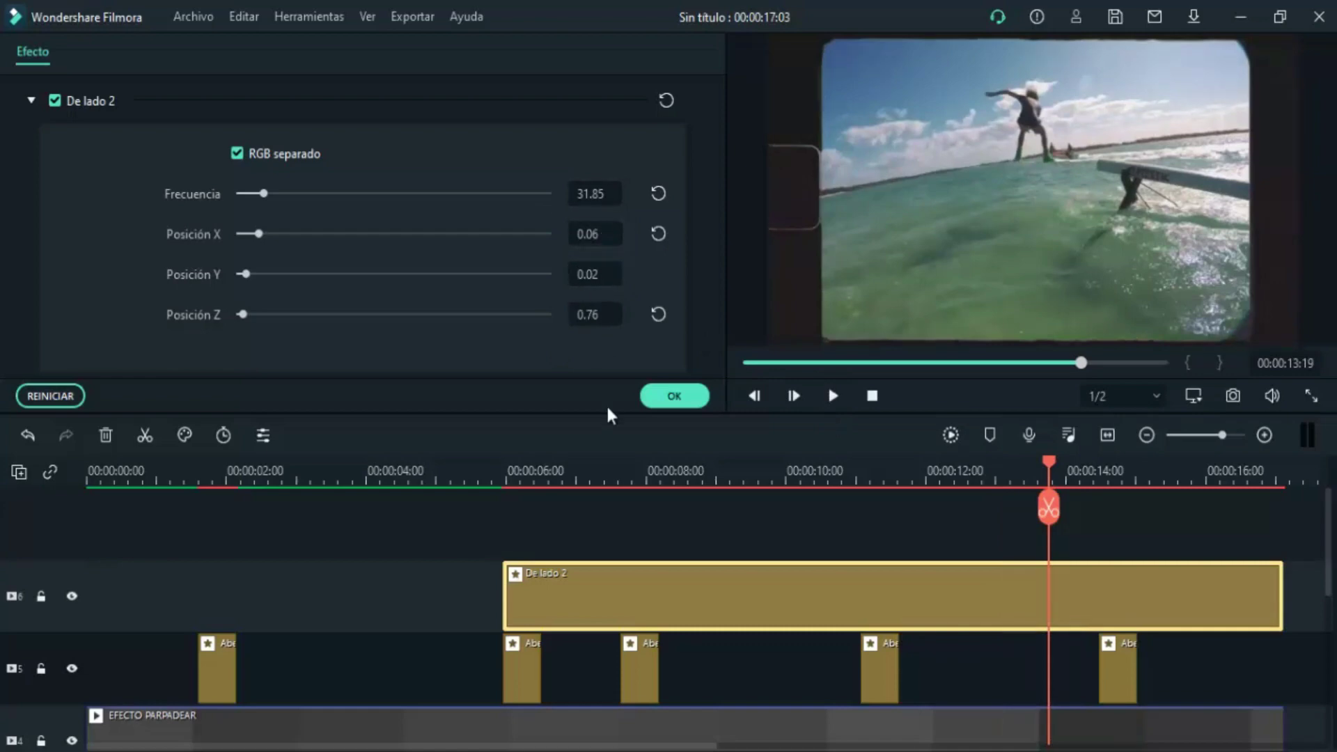
{"action": "left_click", "coordinate": [674, 395]}
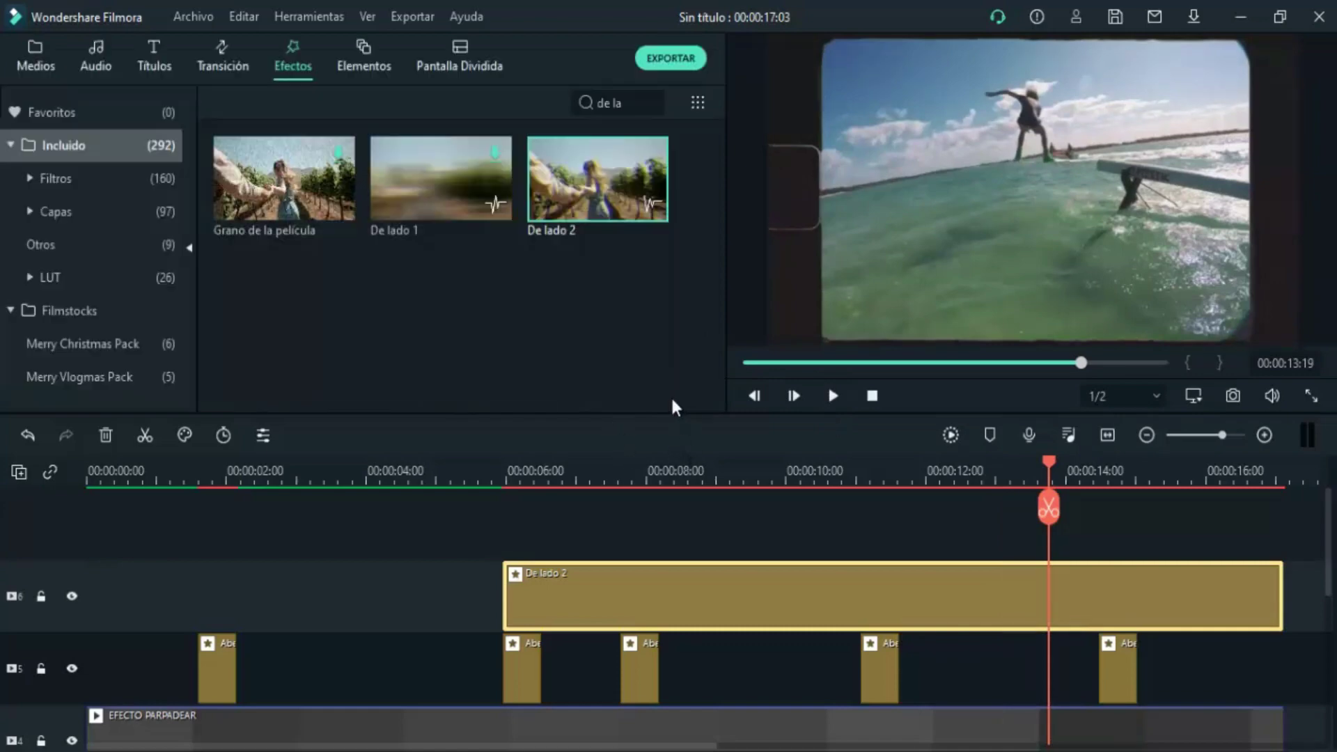
Search the effects for "tem", add Templado on video track 7 across the whole video, and preview it from 00:00:06:11
{"action": "left_click", "coordinate": [624, 103]}
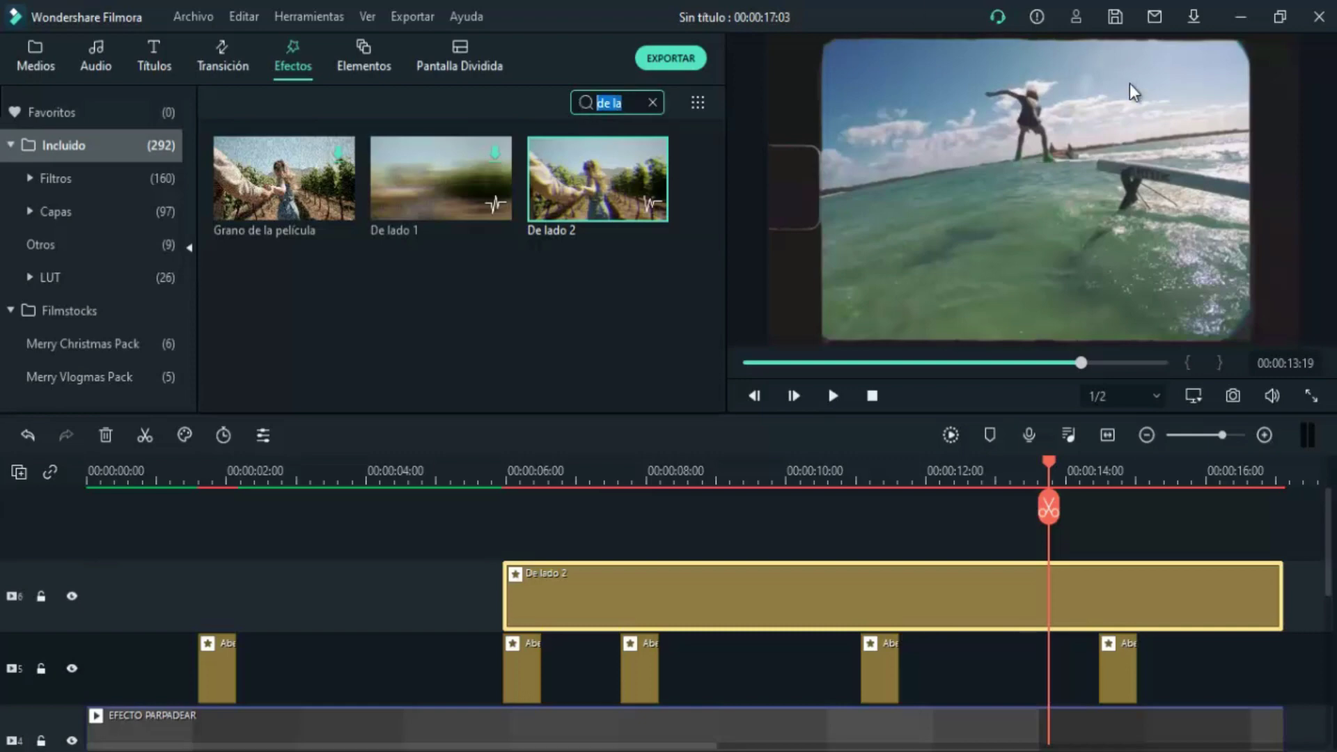
{"action": "type", "text": "tem"}
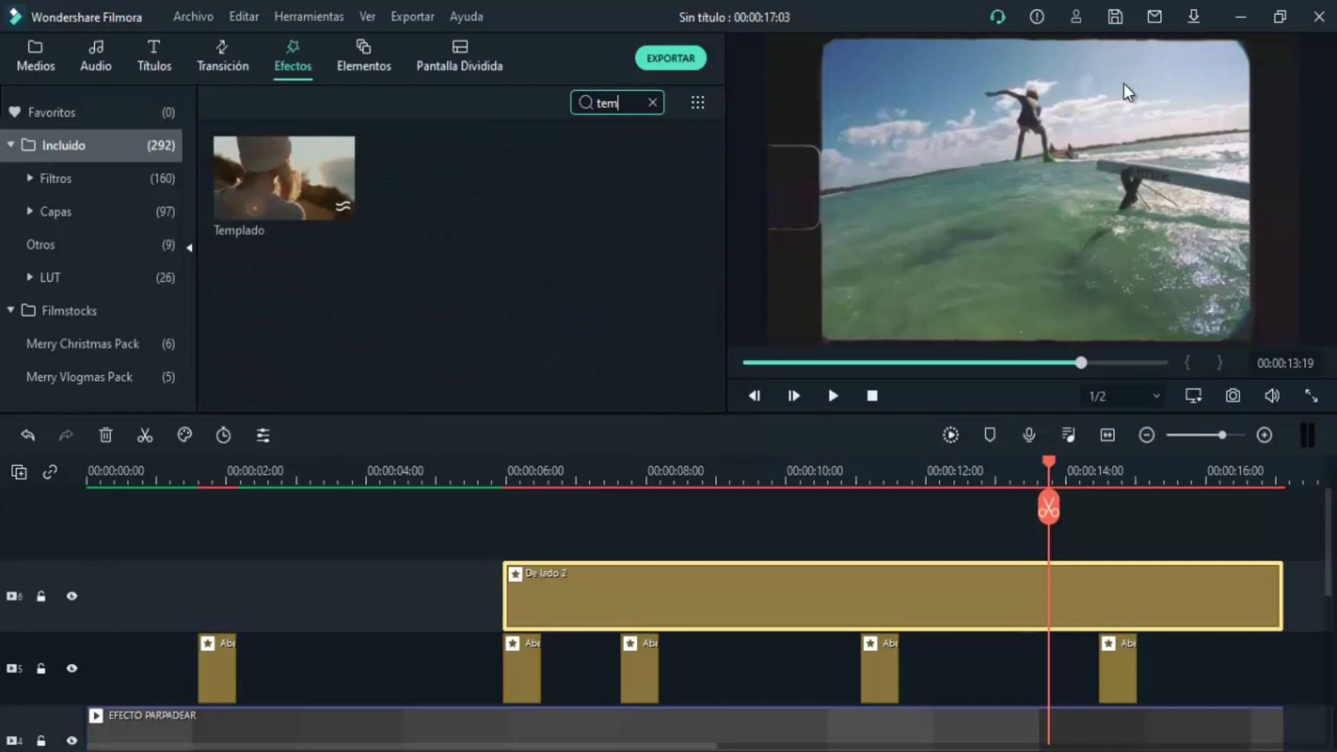
{"action": "left_click", "coordinate": [274, 175]}
{"action": "left_click_drag", "start_coordinate": [275, 175], "coordinate": [86, 525]}
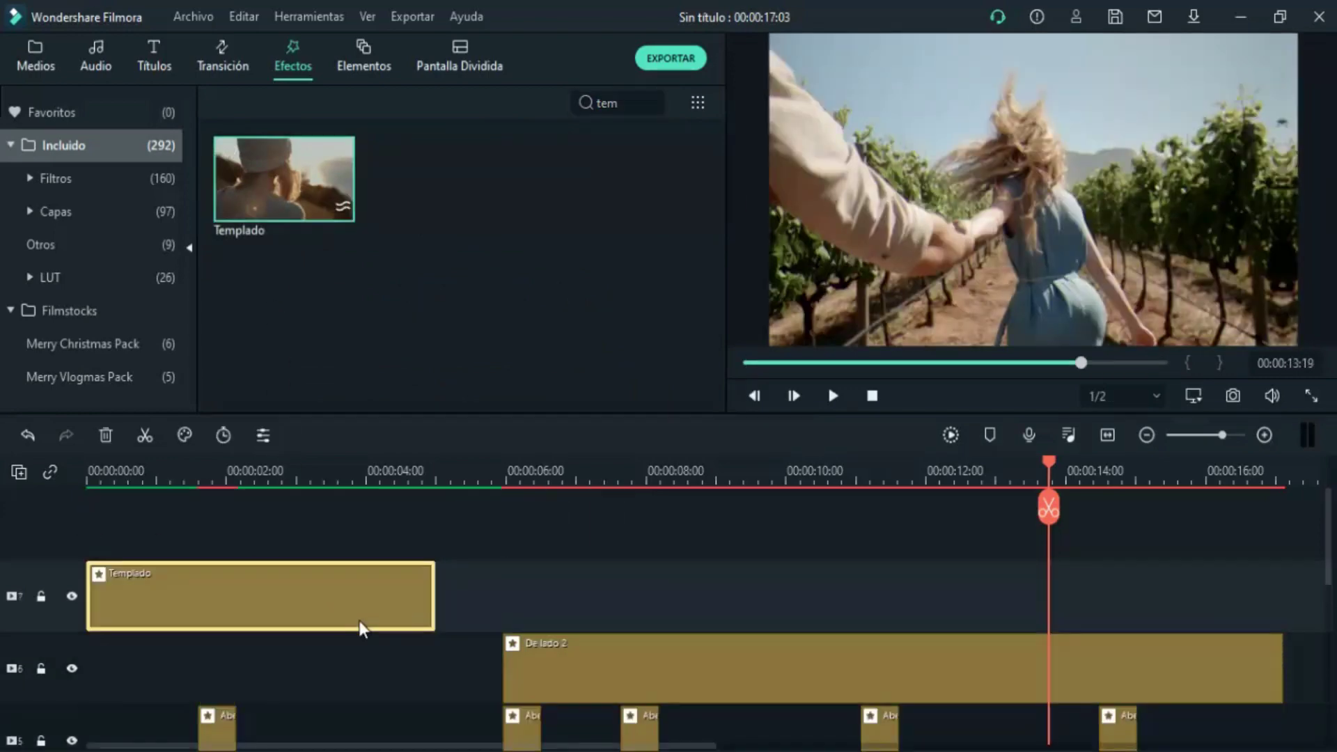
{"action": "left_click_drag", "start_coordinate": [435, 582], "coordinate": [1286, 585]}
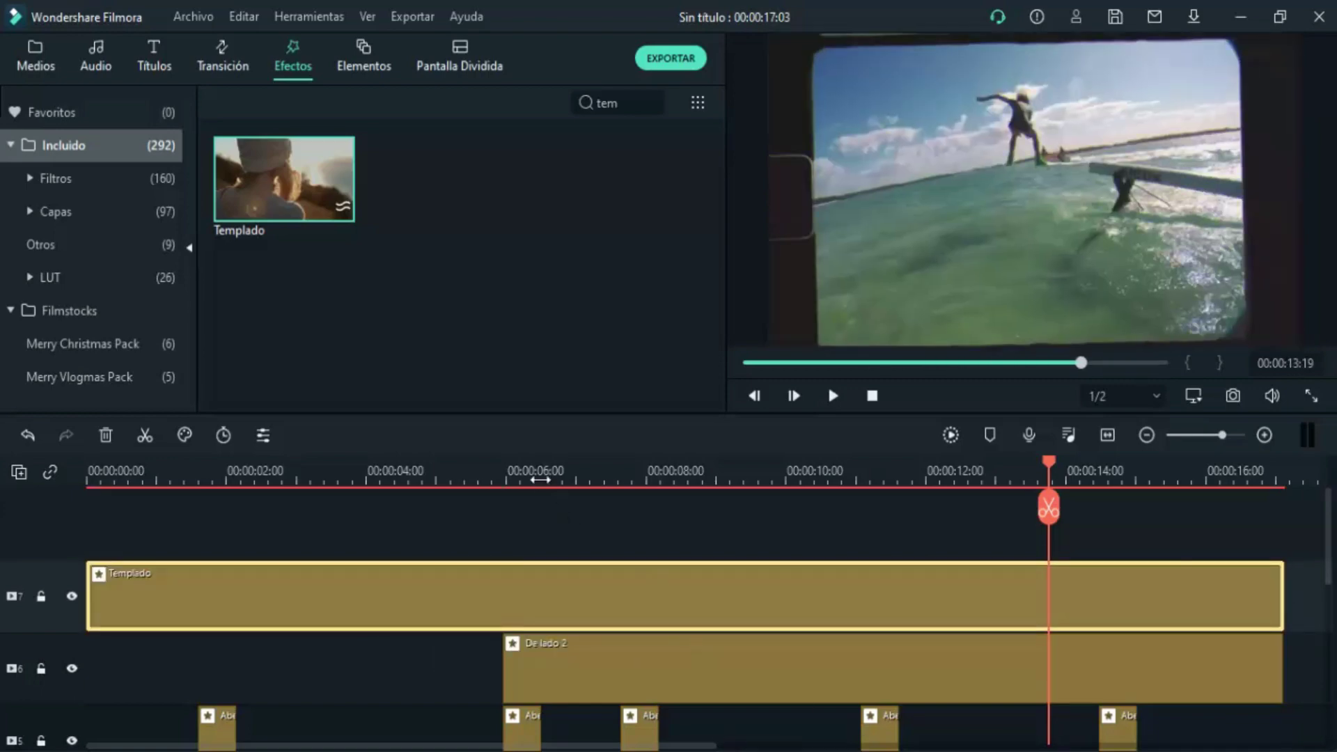
{"action": "left_click", "coordinate": [536, 479]}
{"action": "left_click", "coordinate": [833, 394]}
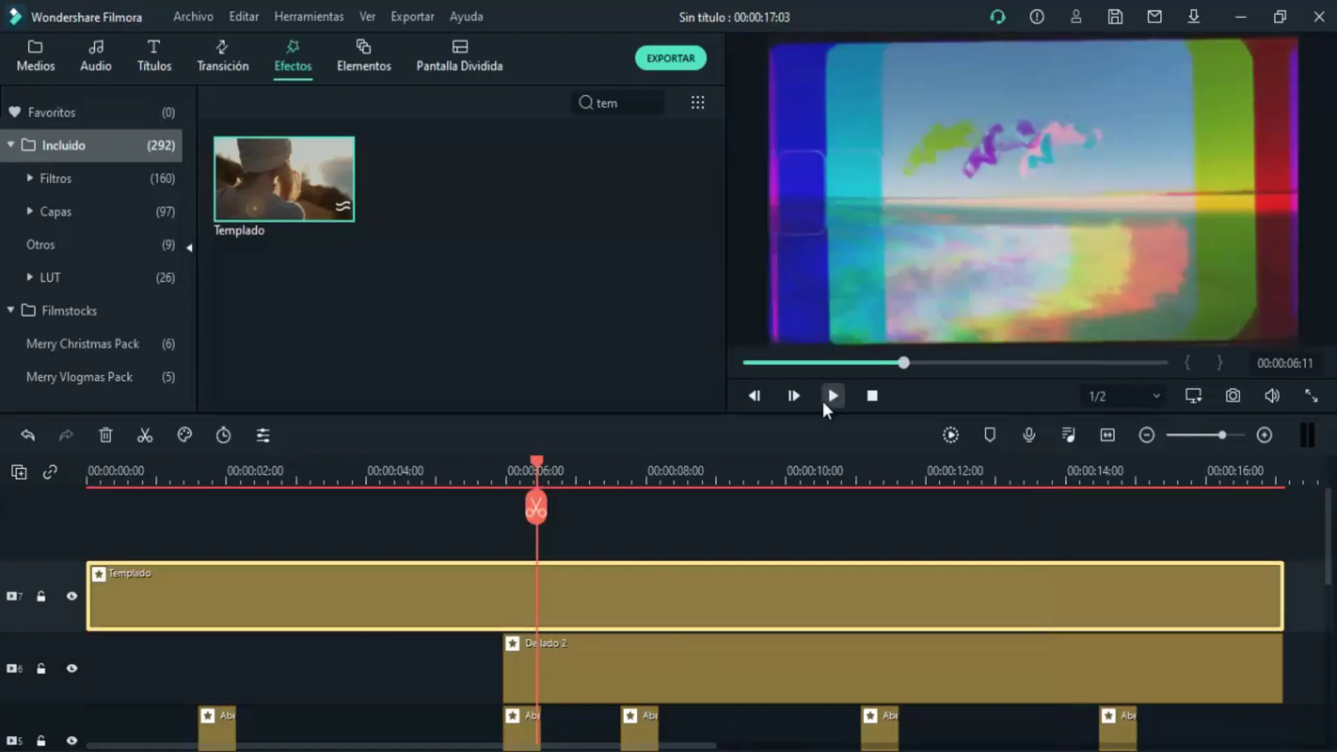
{"action": "left_click", "coordinate": [834, 396]}
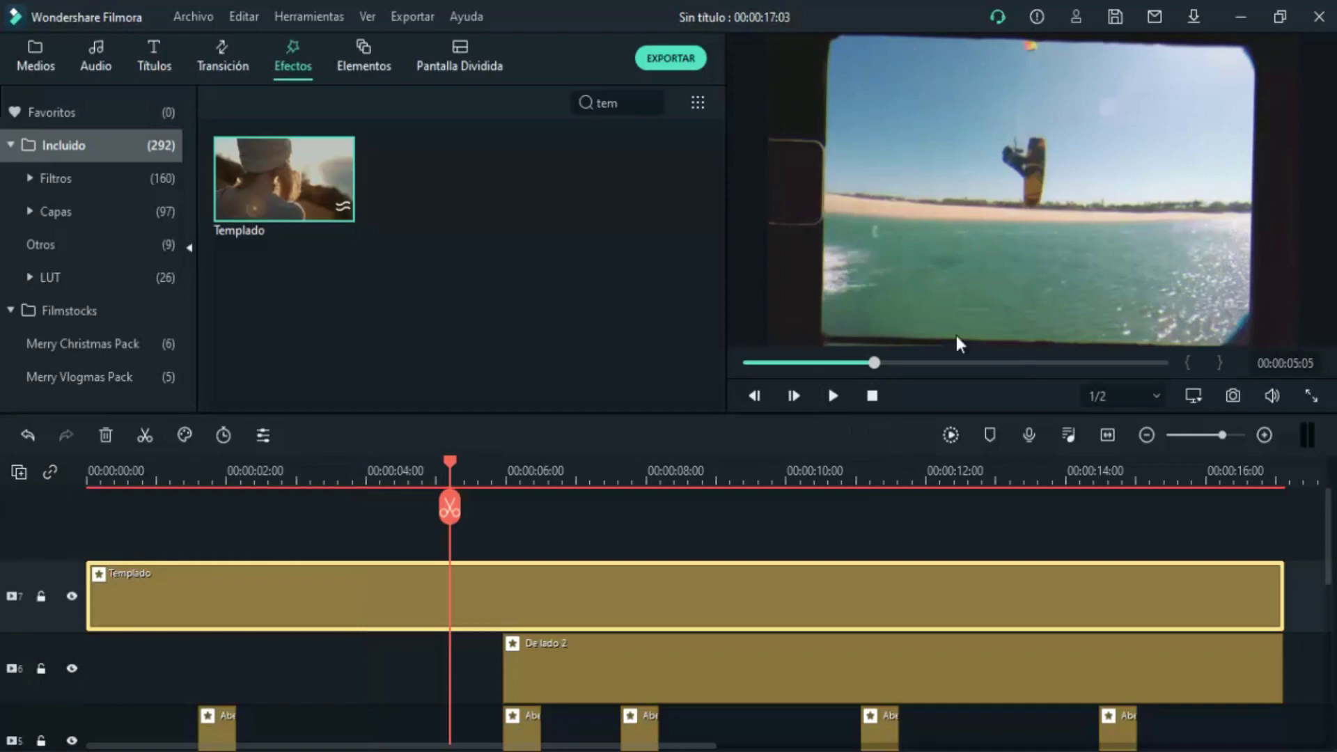
Set the Templado effect's Frecuencia to 0.37, lower its Posición Z, and confirm the settings
{"action": "double_click", "coordinate": [548, 589]}
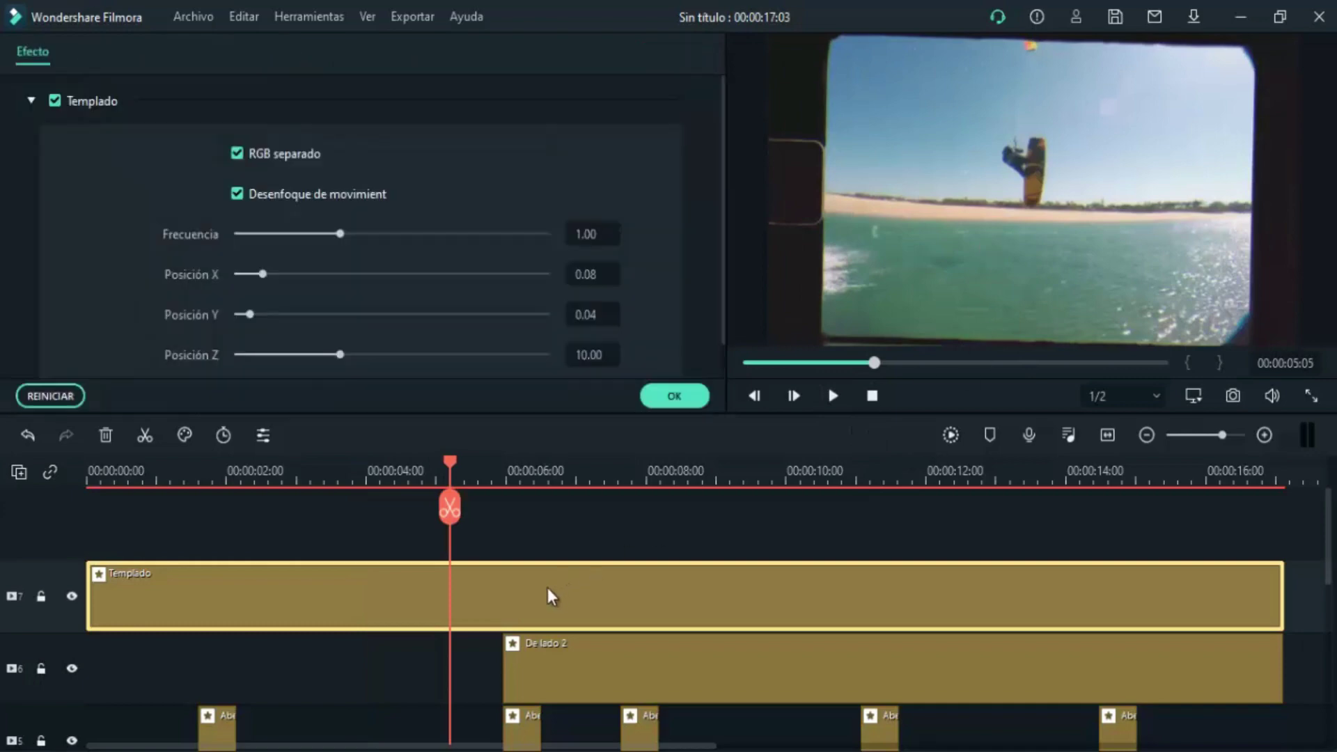
{"action": "left_click", "coordinate": [275, 234]}
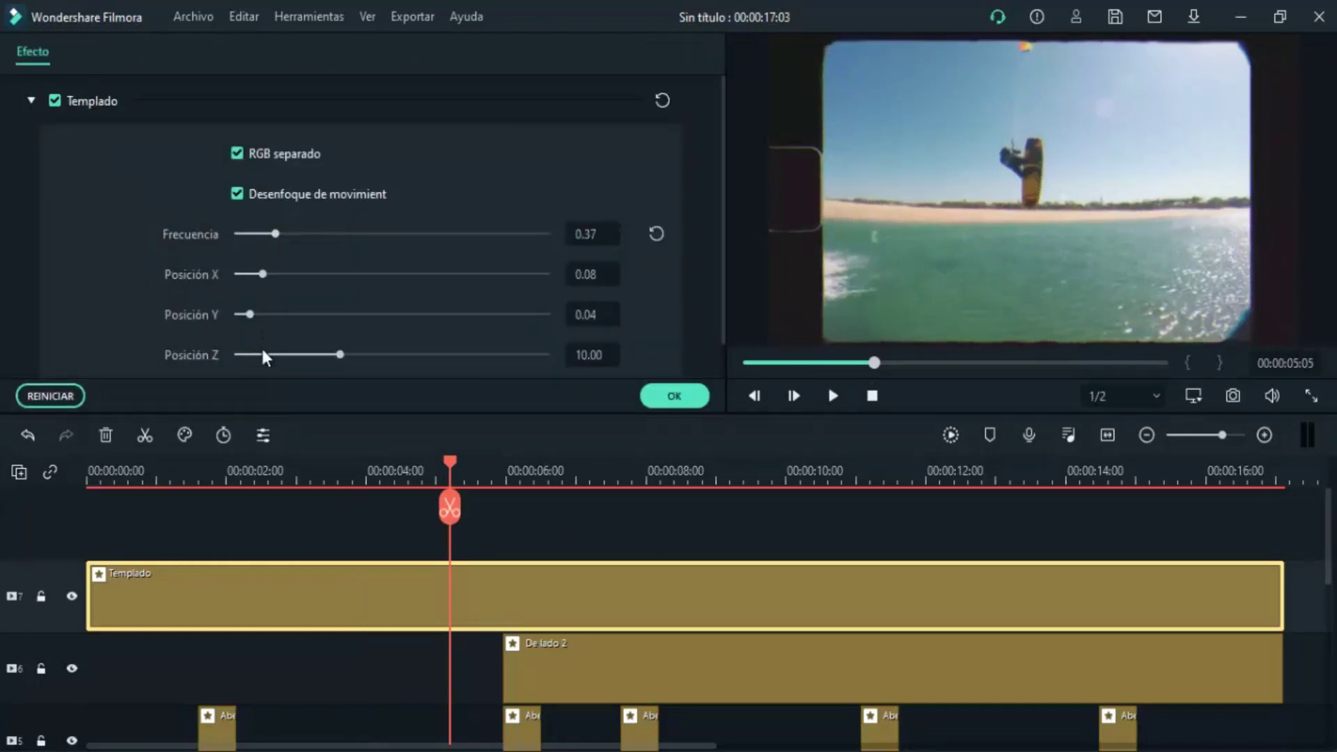
{"action": "left_click", "coordinate": [273, 354]}
{"action": "left_click", "coordinate": [679, 399]}
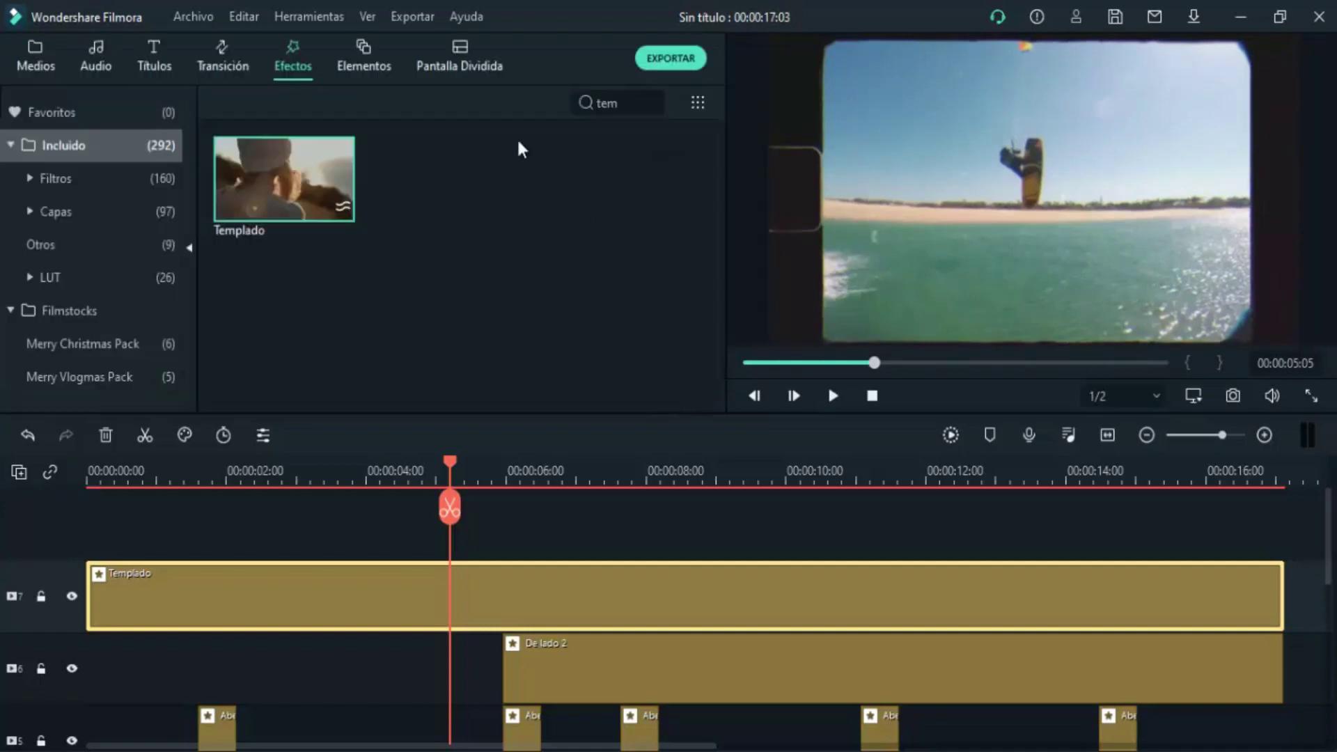
Render the timeline preview and play the finished look from 00:00:01:15
{"action": "left_click", "coordinate": [949, 435]}
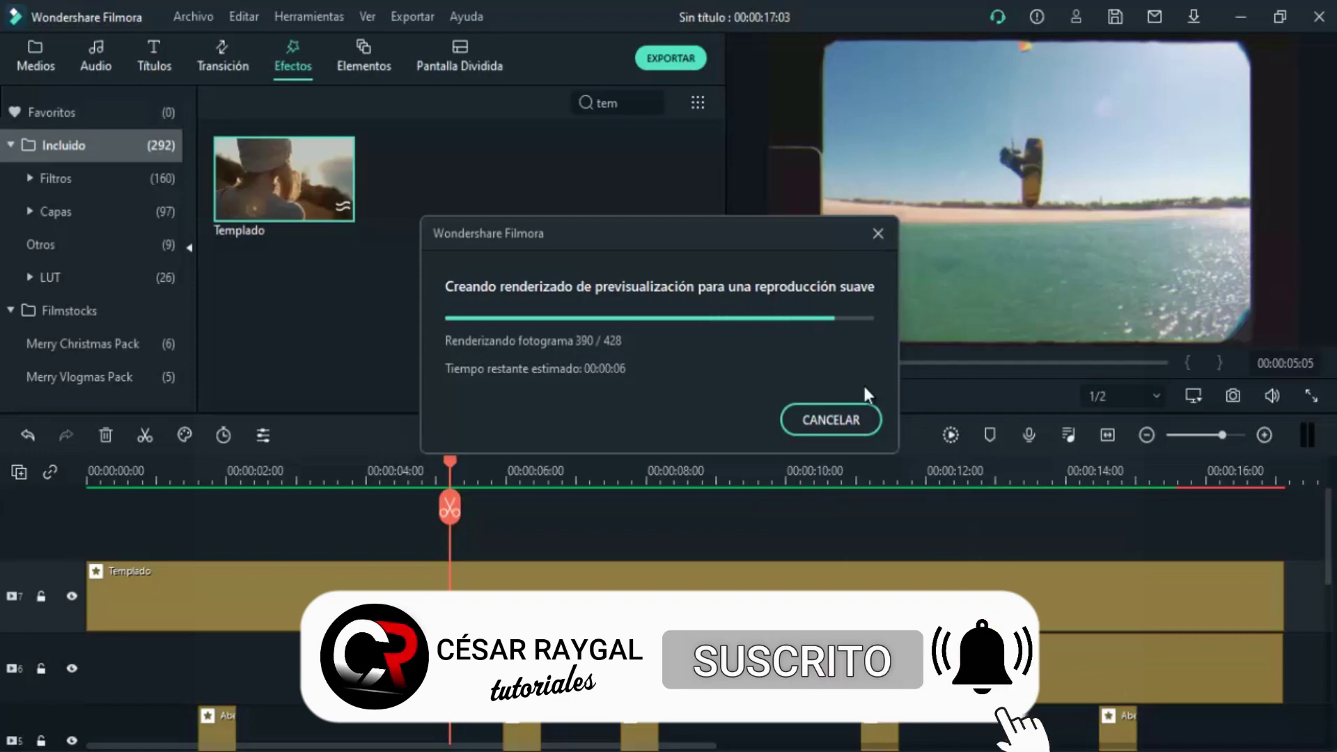
{"action": "left_click", "coordinate": [199, 480]}
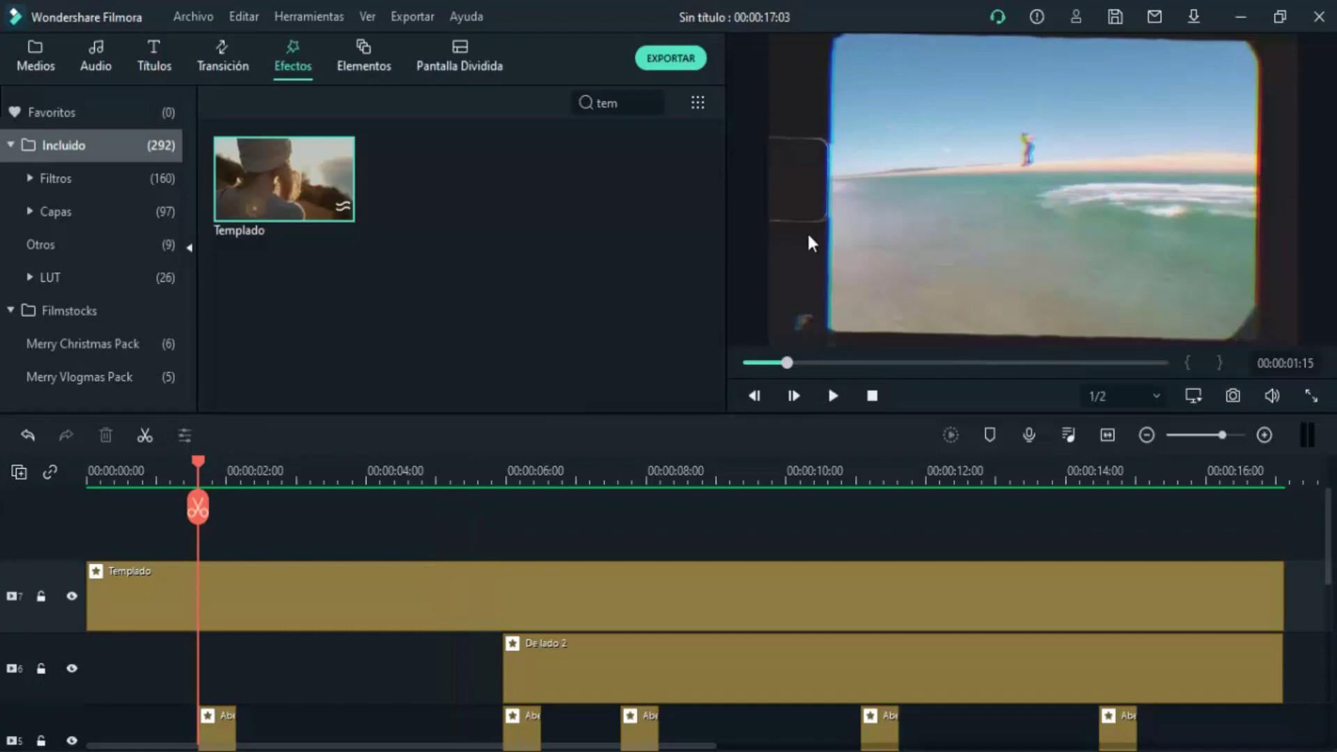
{"action": "left_click", "coordinate": [834, 397]}
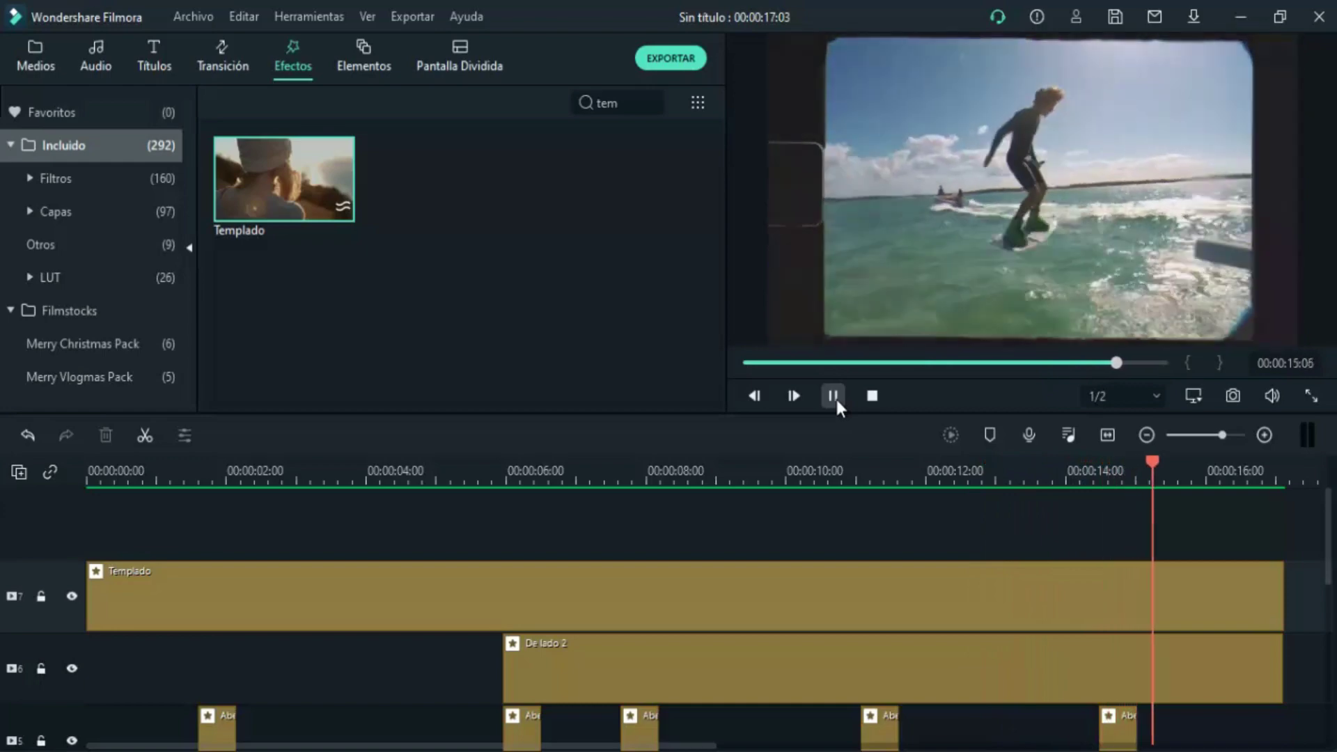
{"action": "left_click", "coordinate": [837, 400]}
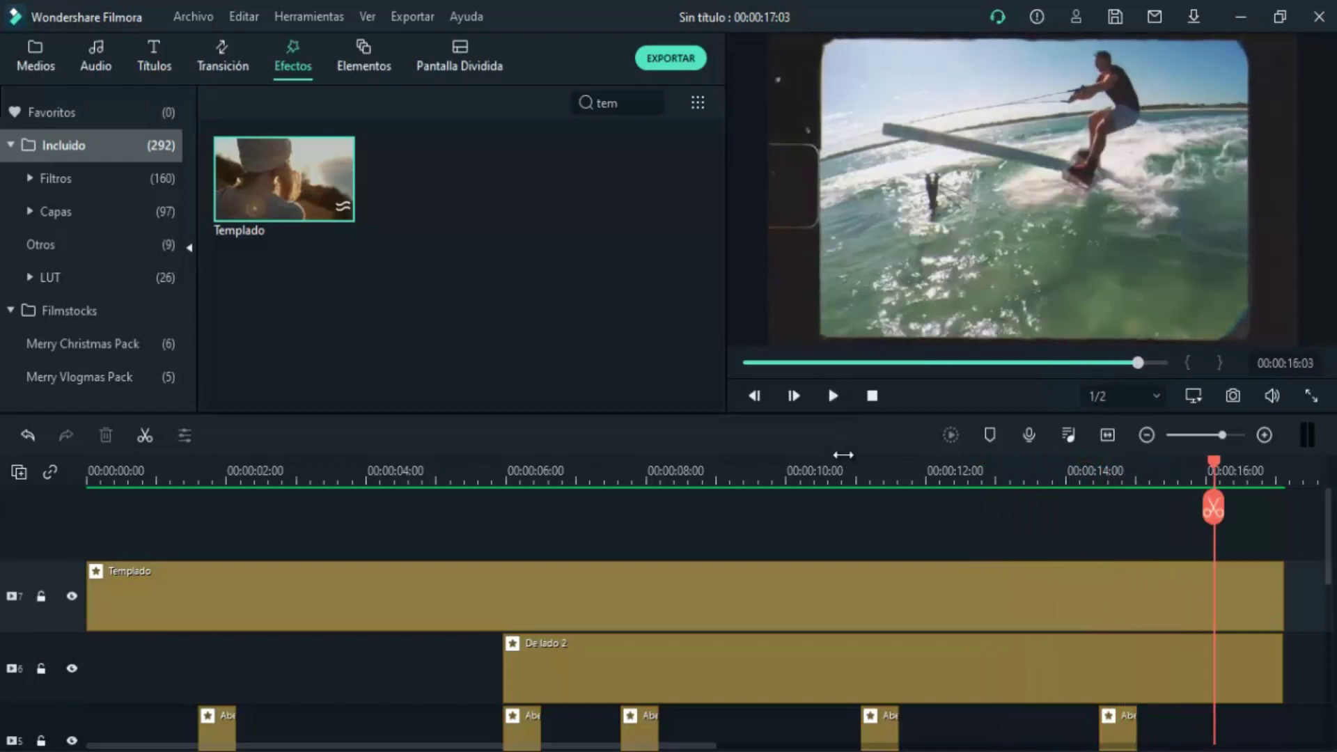
Add the VERANO 2019 MUSICA audio file from the project media to audio track 1 at the start of the timeline
{"action": "left_click", "coordinate": [59, 57]}
{"action": "left_click", "coordinate": [388, 298]}
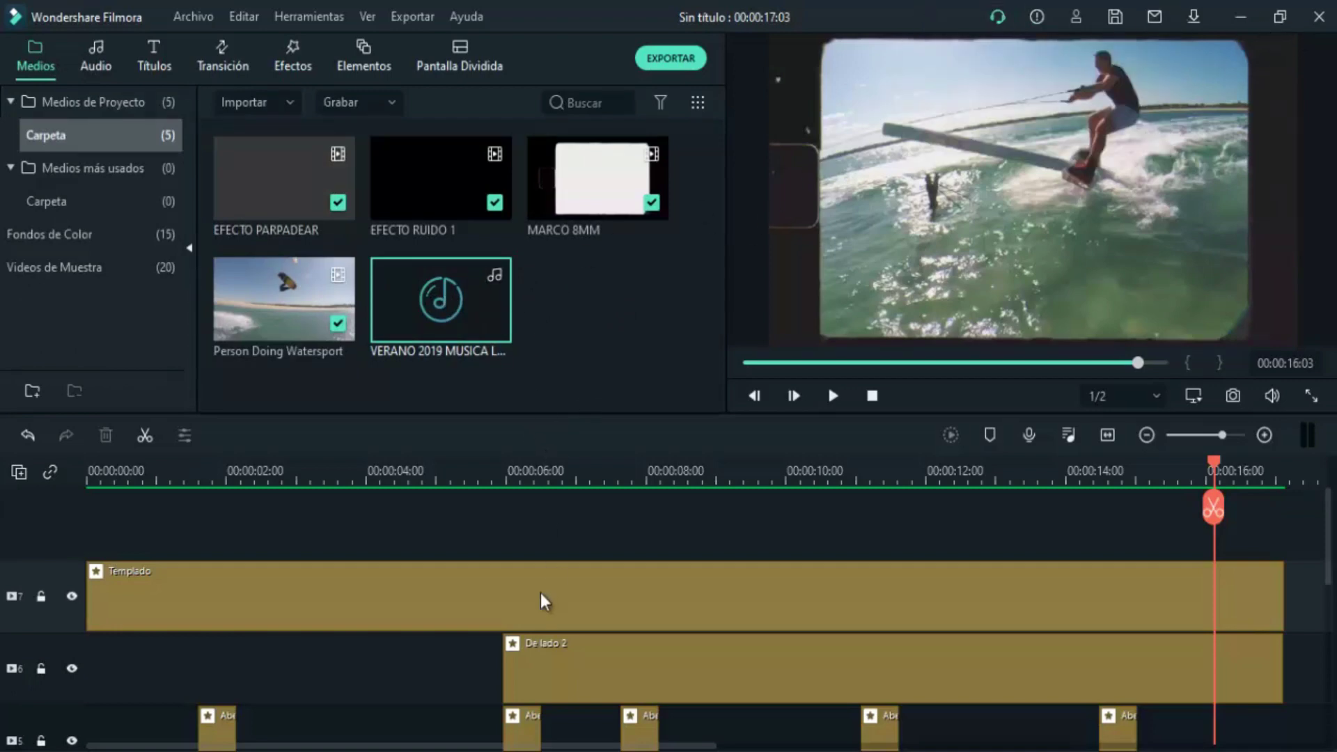
{"action": "scroll", "coordinate": [540, 592], "scroll_direction": "down", "scroll_amount": 6}
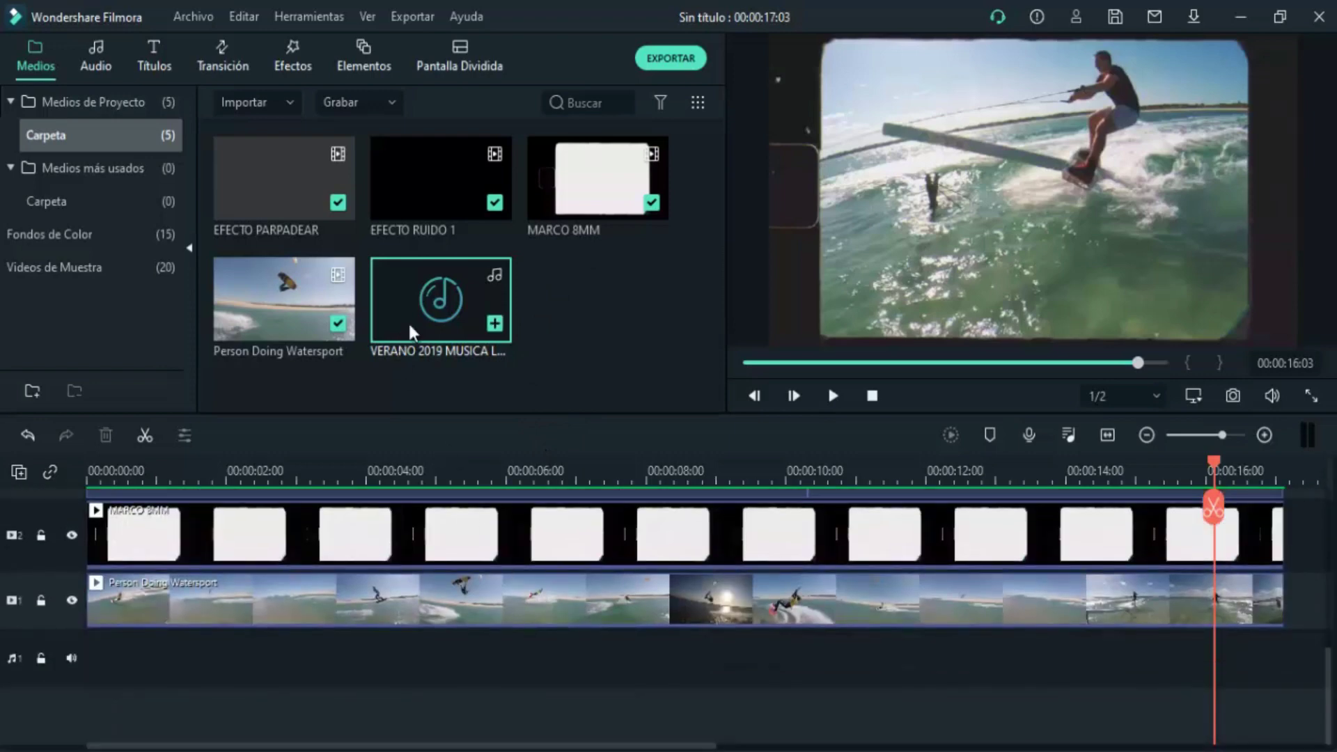
{"action": "left_click_drag", "start_coordinate": [433, 291], "coordinate": [83, 668]}
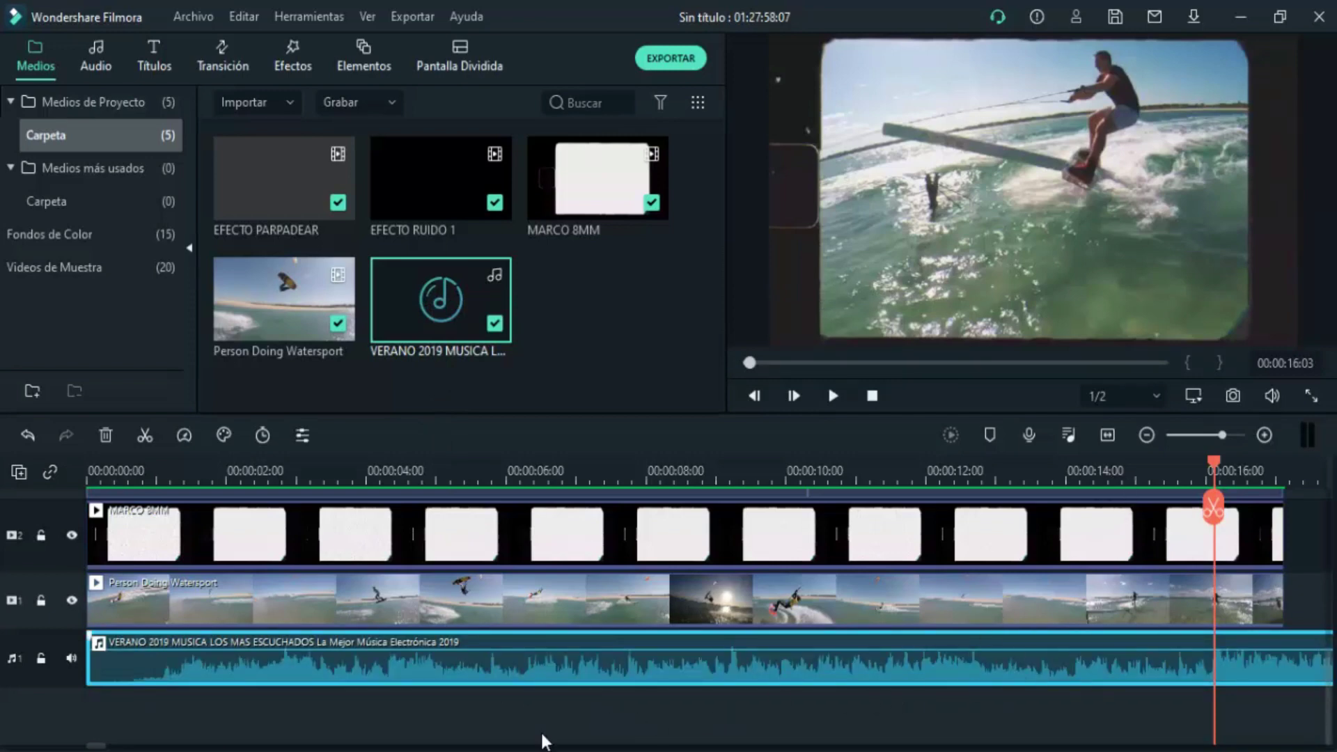
Split the music at 00:04:25:11, delete the part before the cut, and move the remaining clip to the timeline's start
{"action": "left_click_drag", "start_coordinate": [1119, 478], "coordinate": [613, 483]}
{"action": "left_click", "coordinate": [698, 472]}
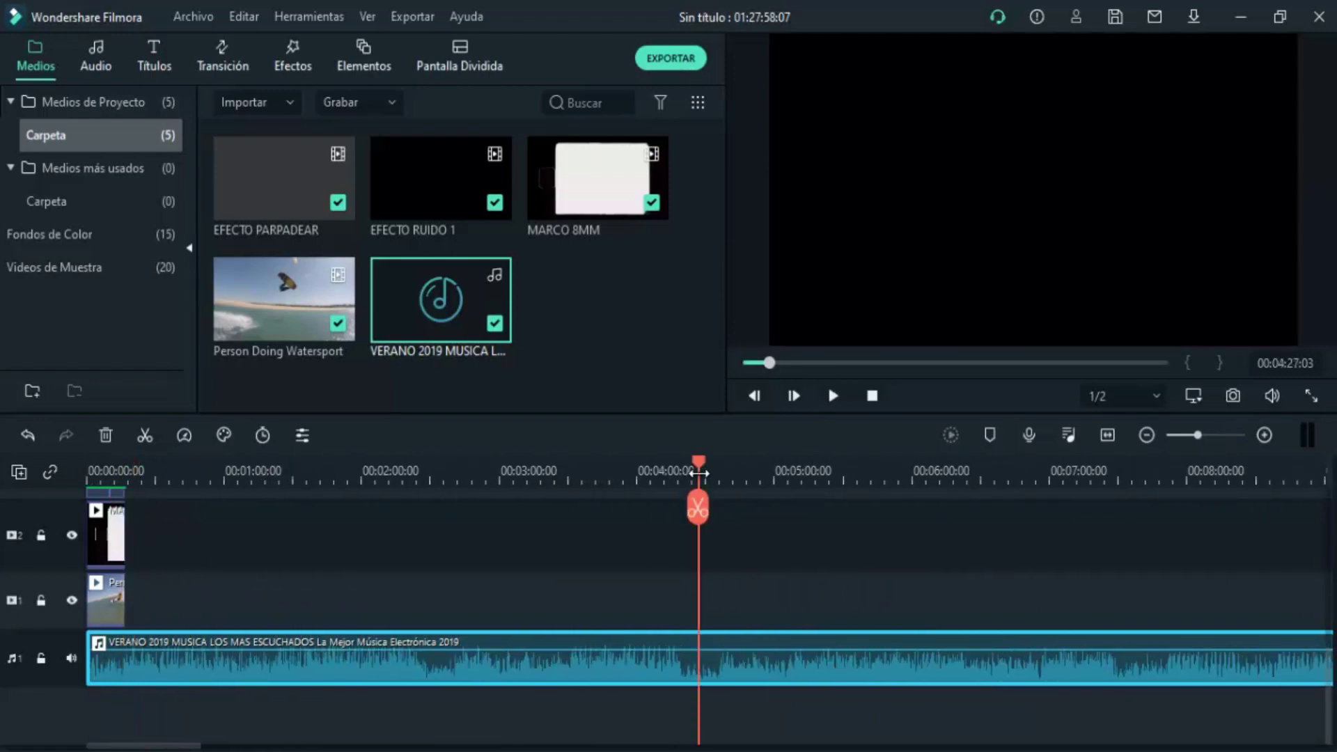
{"action": "left_click_drag", "start_coordinate": [699, 461], "coordinate": [697, 475]}
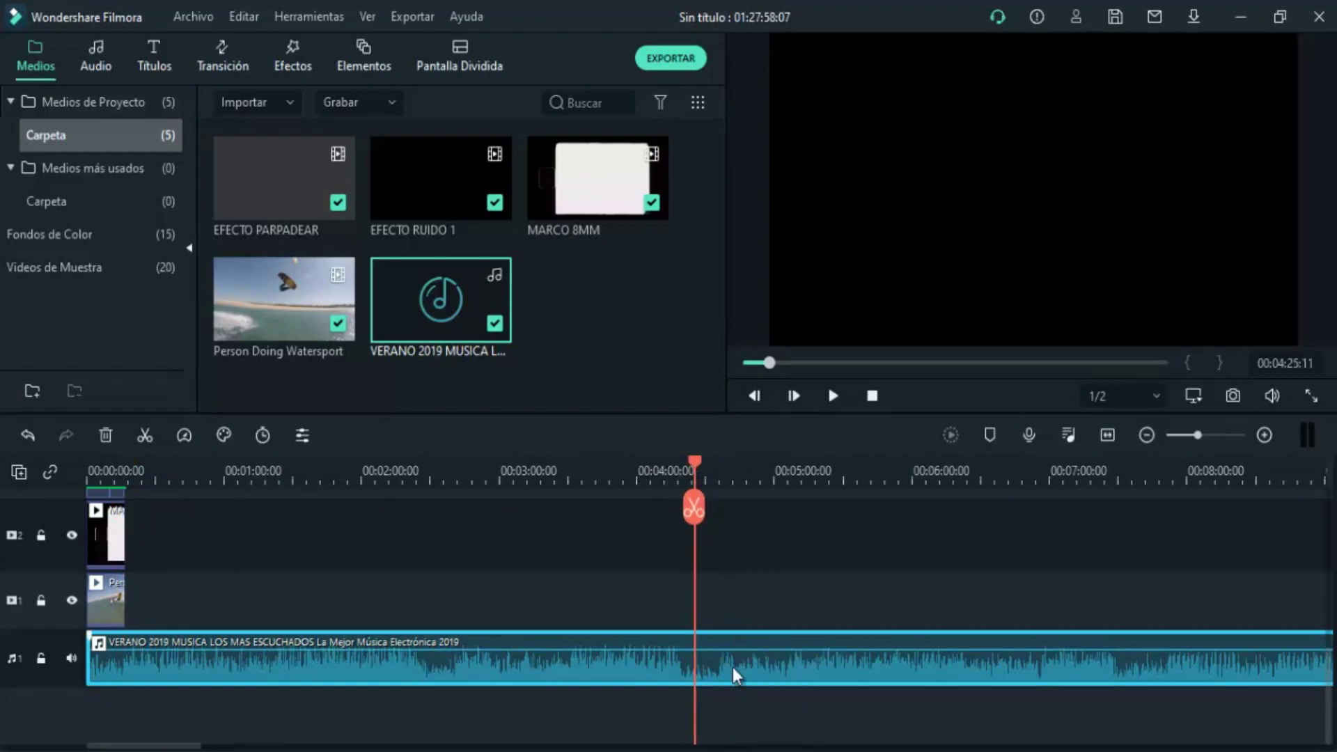
{"action": "left_click", "coordinate": [695, 511]}
{"action": "left_click", "coordinate": [633, 671]}
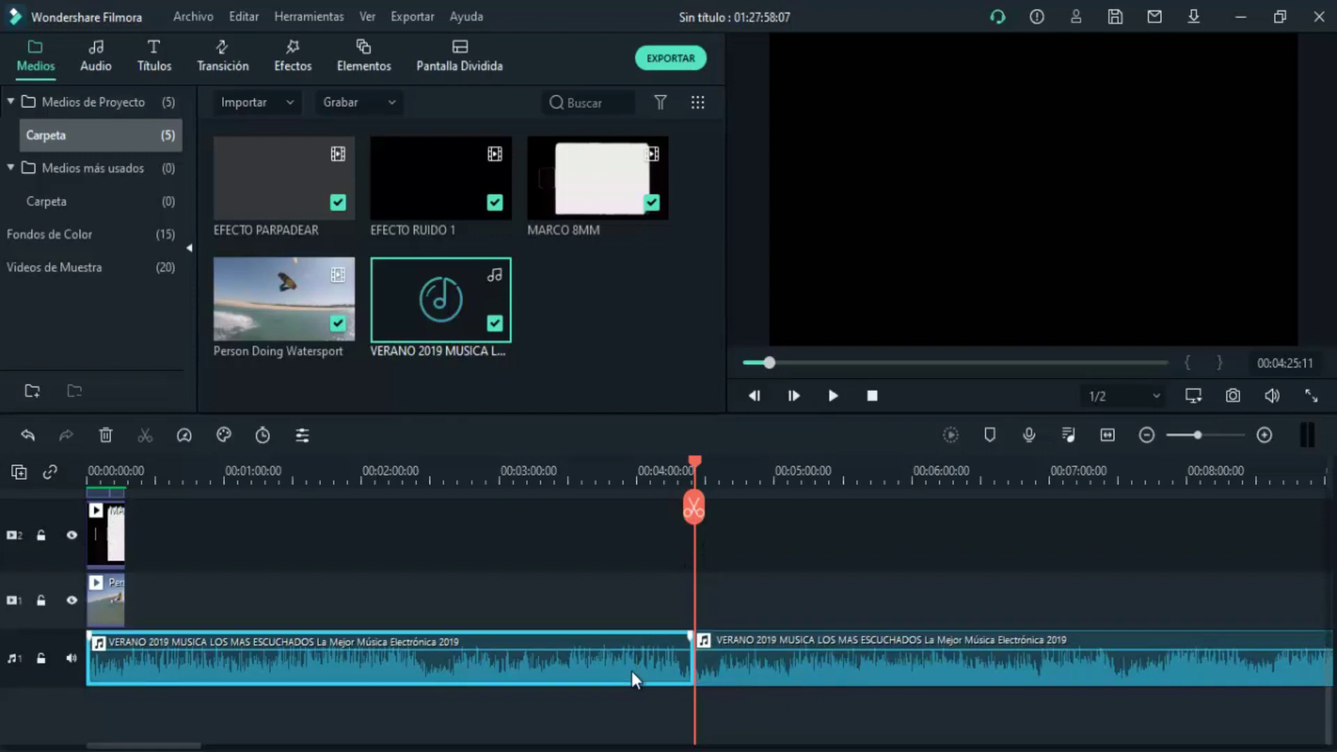
{"action": "key", "text": "Delete"}
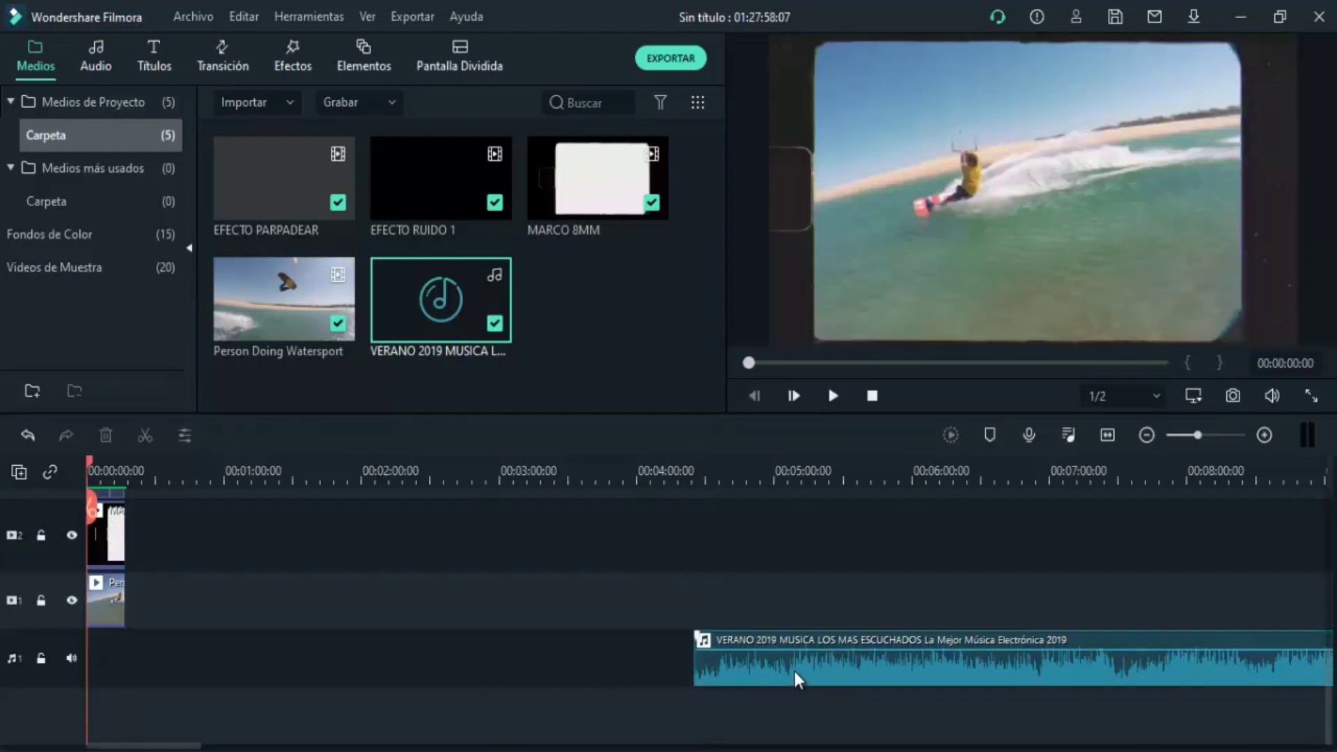
{"action": "left_click_drag", "start_coordinate": [793, 670], "coordinate": [164, 665]}
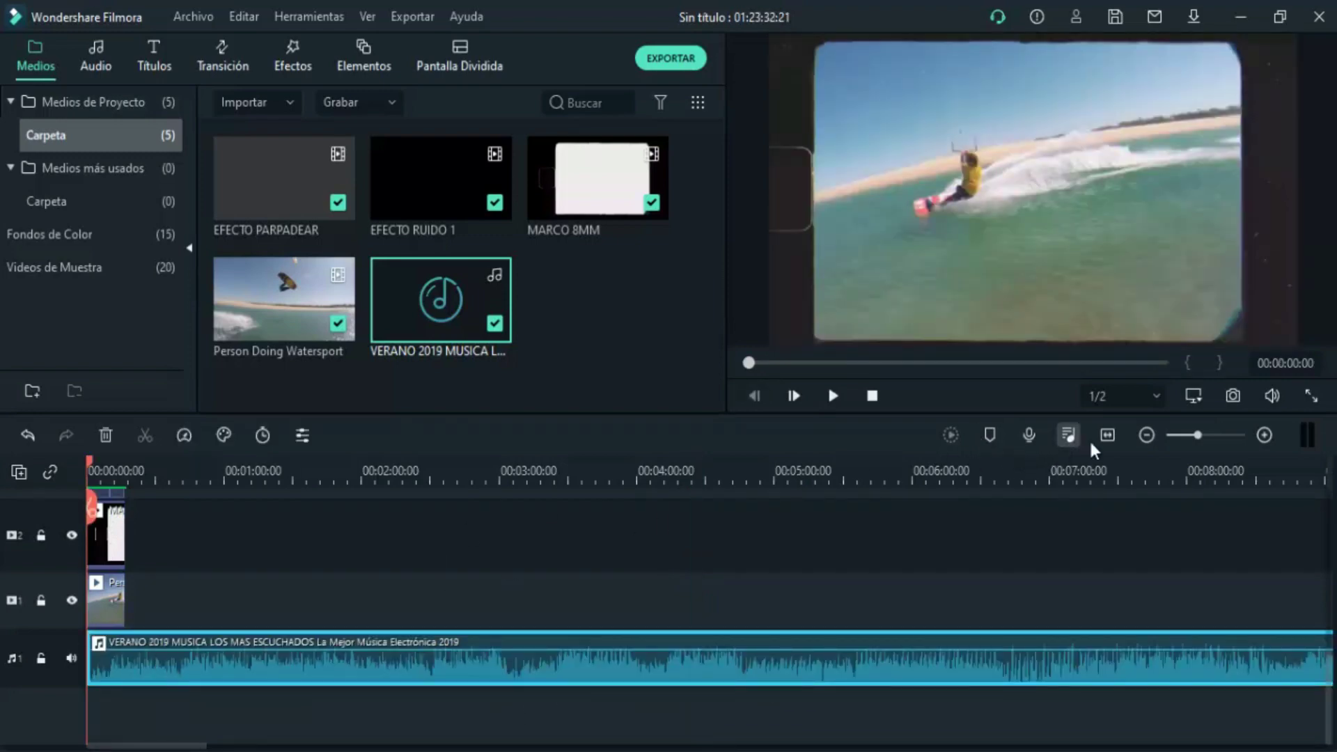
Split the music at the video's end, delete the excess audio, and fit the whole project in the timeline
{"action": "left_click", "coordinate": [129, 474]}
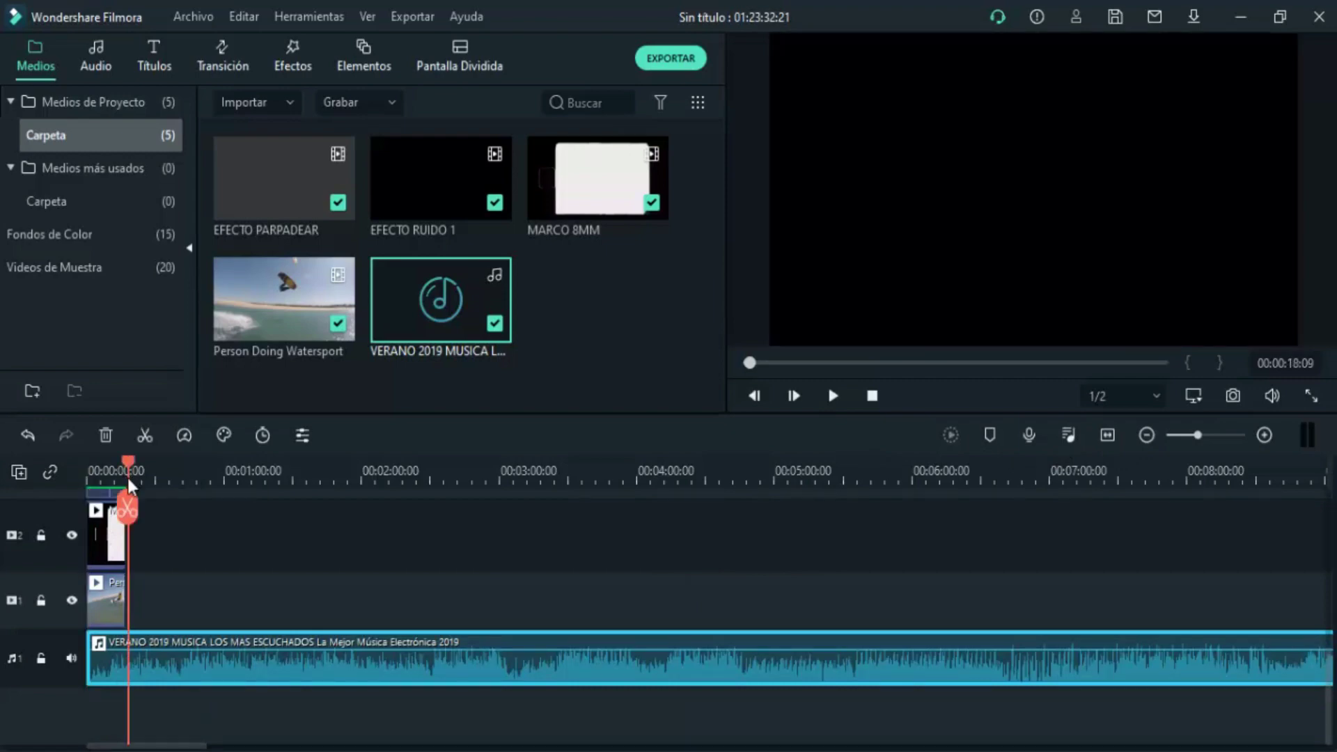
{"action": "left_click", "coordinate": [127, 508]}
{"action": "left_click", "coordinate": [237, 662]}
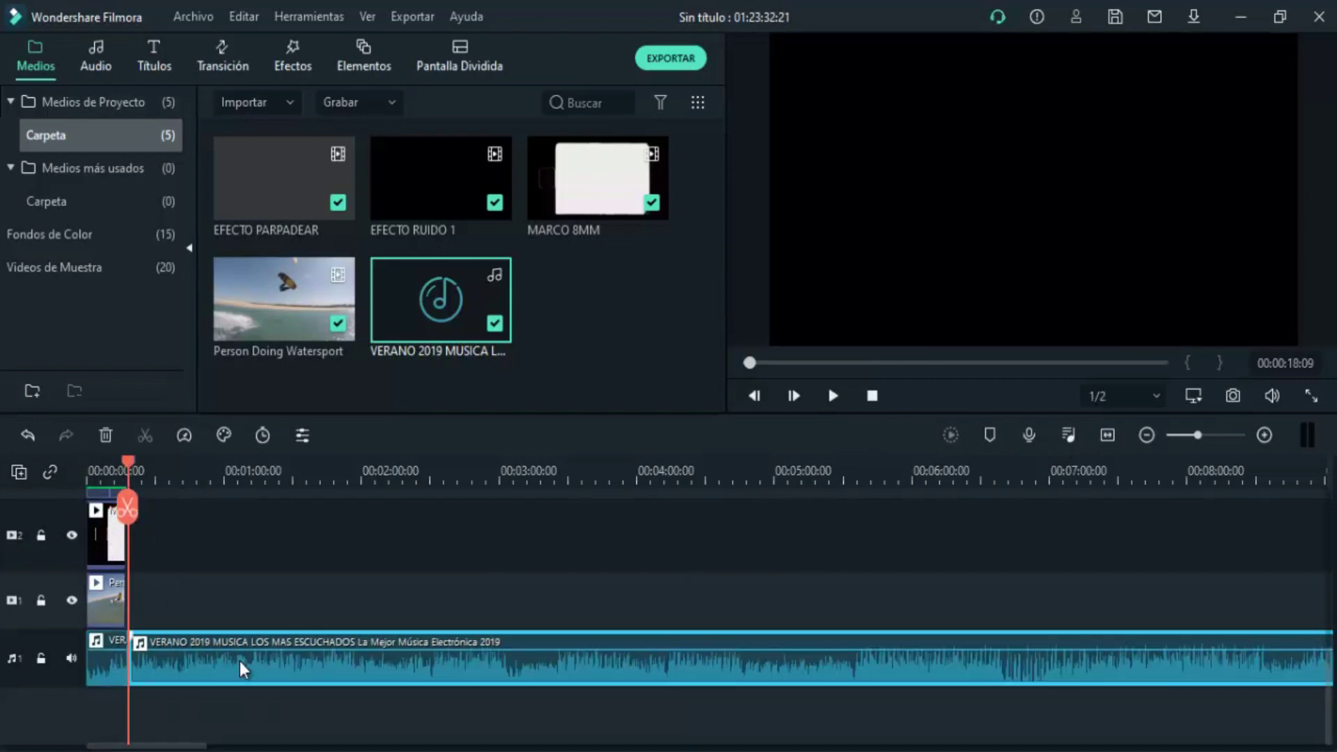
{"action": "key", "text": "Delete"}
{"action": "left_click", "coordinate": [1109, 436]}
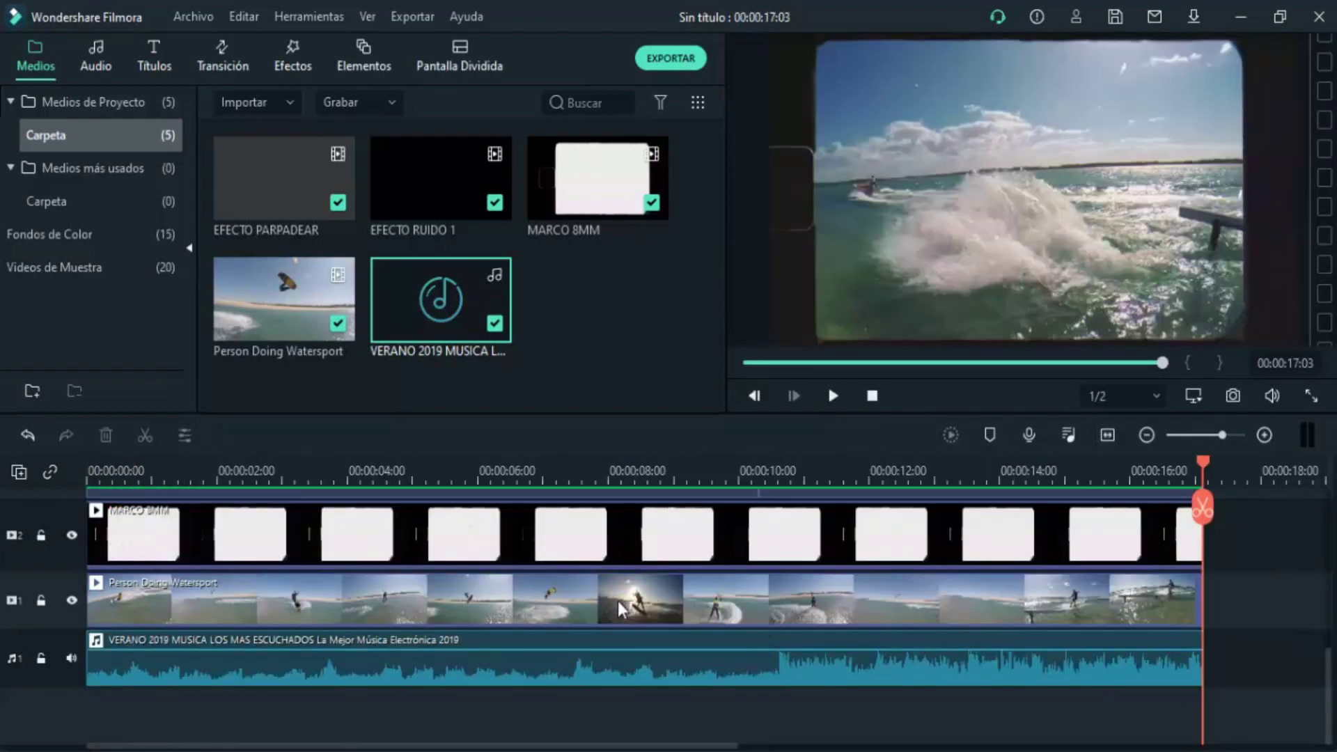